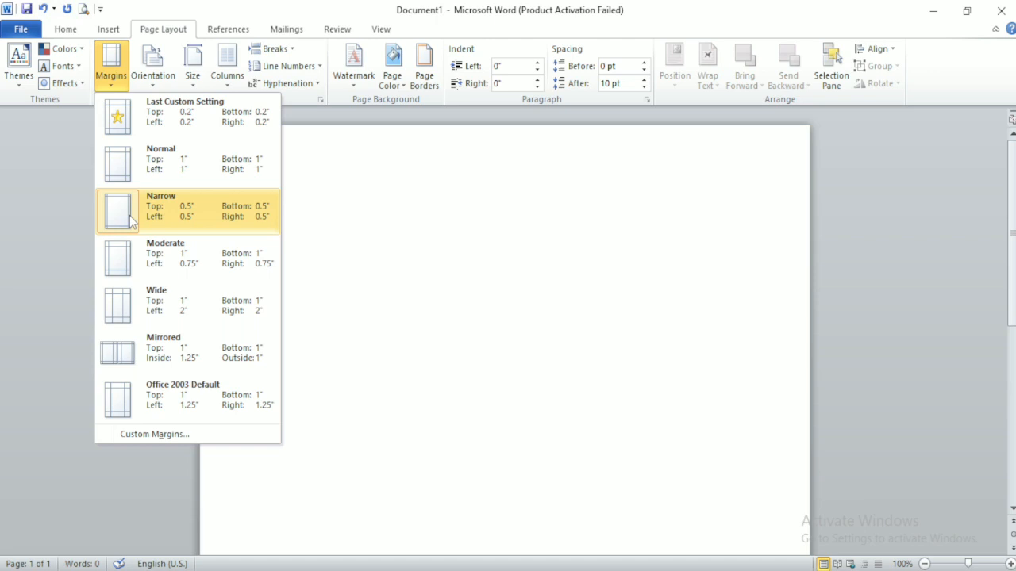
# Step: Set the top, bottom and left page margins to 0.3 inch
pyautogui.click(151, 434)
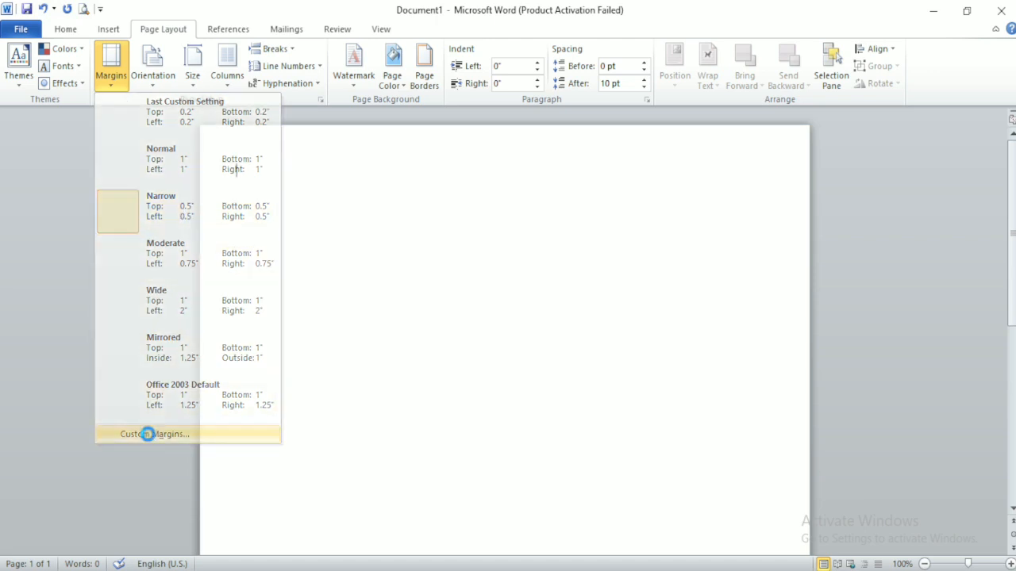
pyautogui.write('0.3')
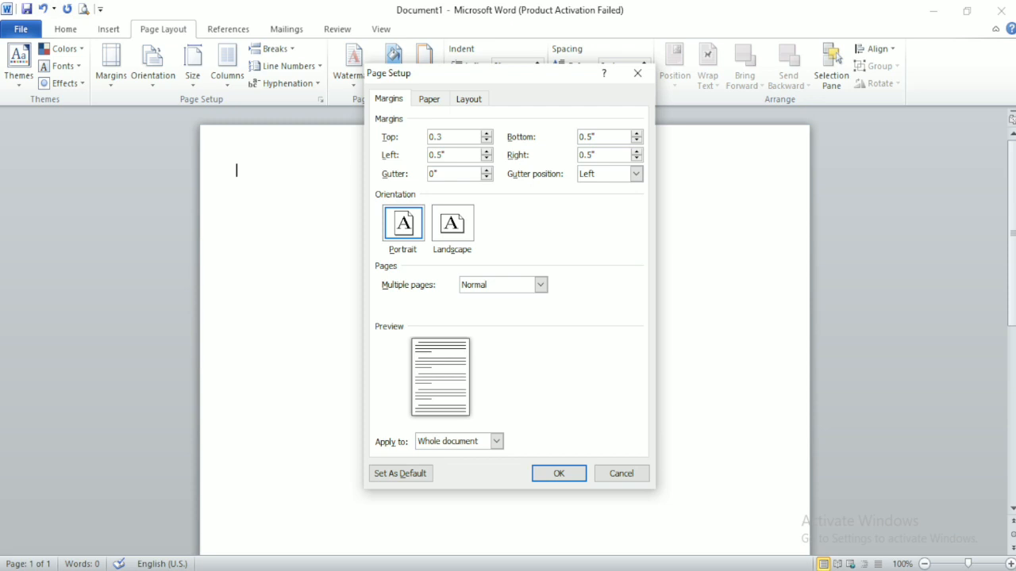
pyautogui.press('Tab')
pyautogui.write('03')
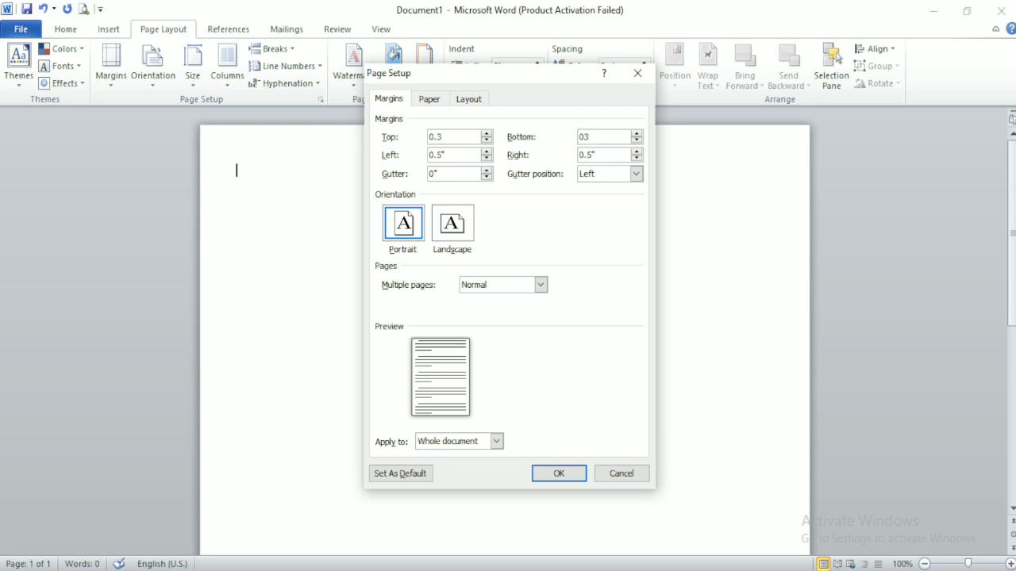
pyautogui.write('3')
pyautogui.press('Tab')
pyautogui.write('0.3')
pyautogui.press('Tab')
pyautogui.press('Return')
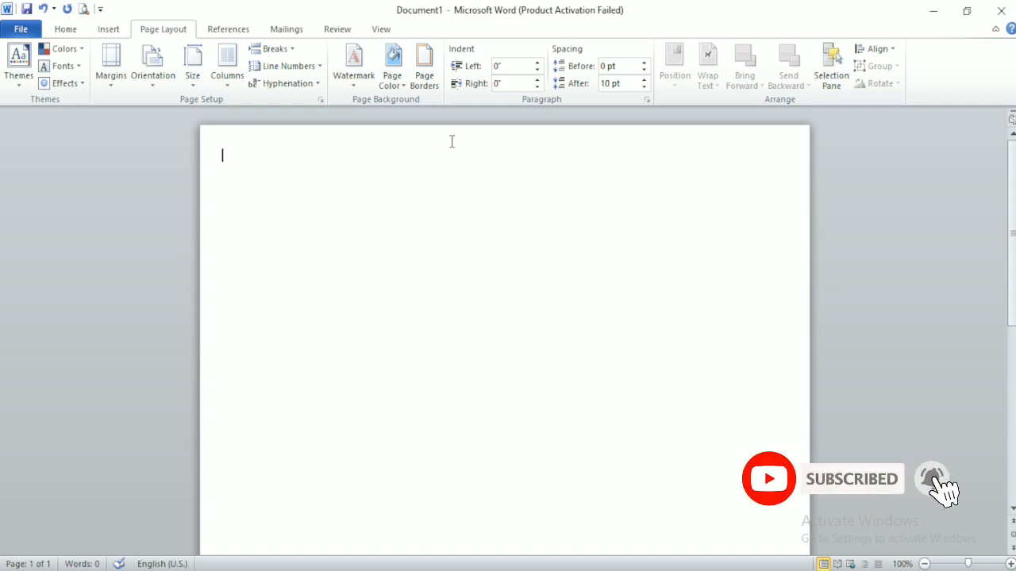
# Step: Type the heading MBA CREATOR, enlarge it and make it bold
pyautogui.write('MBA C')
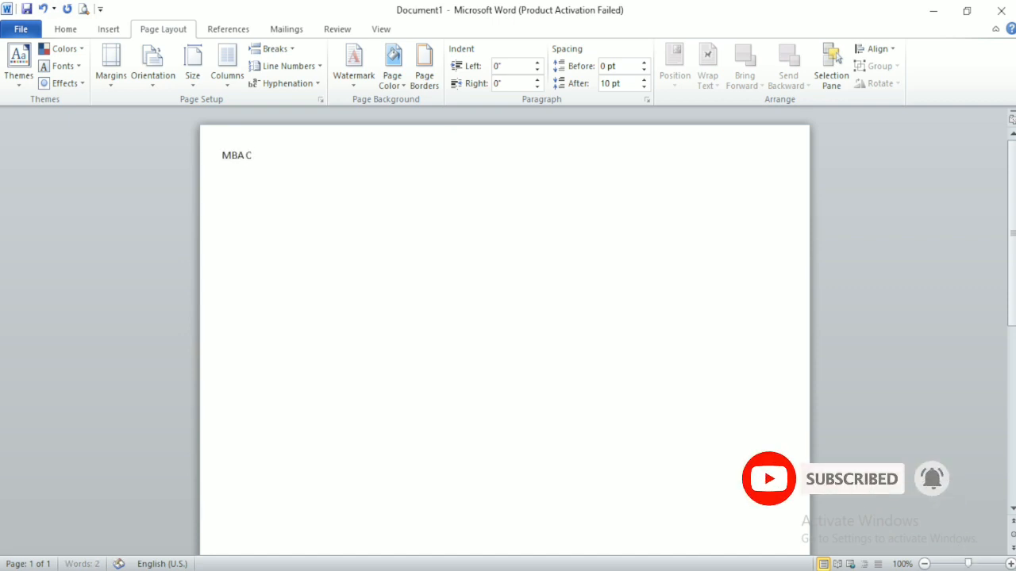
pyautogui.write('REATOR')
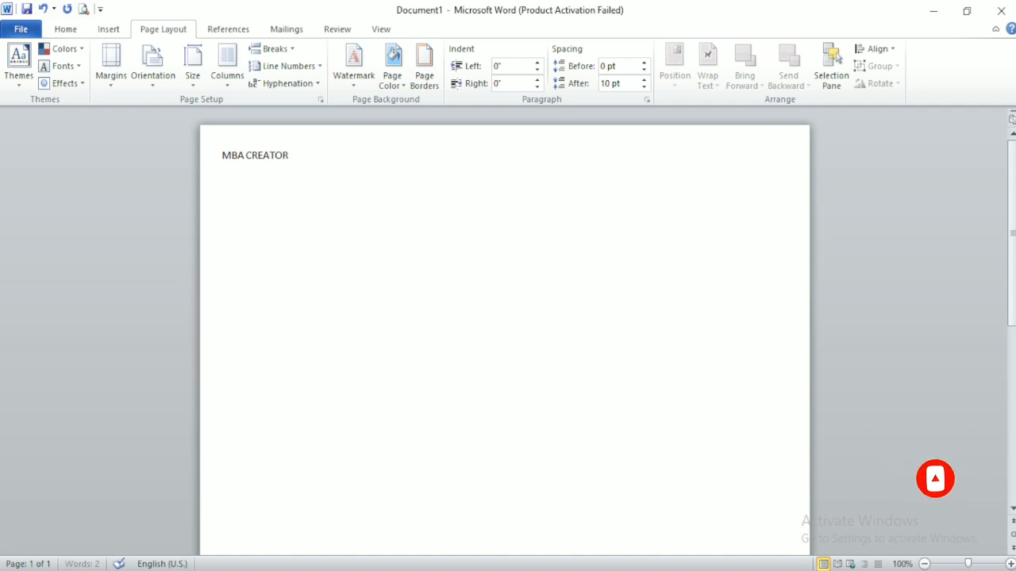
pyautogui.hotkey('ctrl', 'a')
pyautogui.click(65, 29)
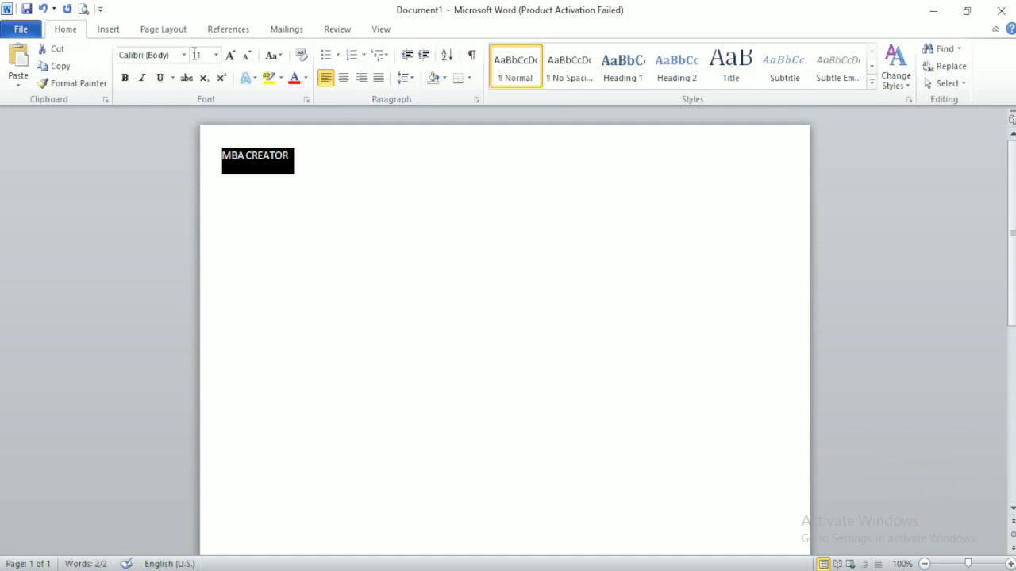
pyautogui.click(229, 55)
pyautogui.click(230, 55)
pyautogui.click(229, 55)
pyautogui.click(228, 55)
pyautogui.click(229, 56)
pyautogui.click(229, 56)
pyautogui.click(229, 56)
pyautogui.click(229, 56)
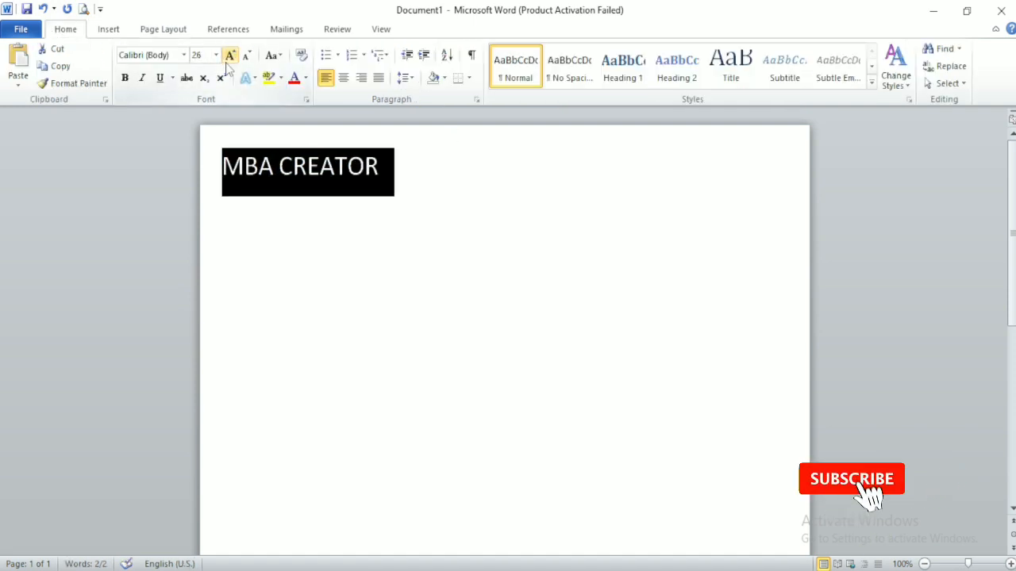
pyautogui.click(124, 77)
# Step: Change the heading to Arial Black at 20 pt and start a new line below it
pyautogui.click(150, 55)
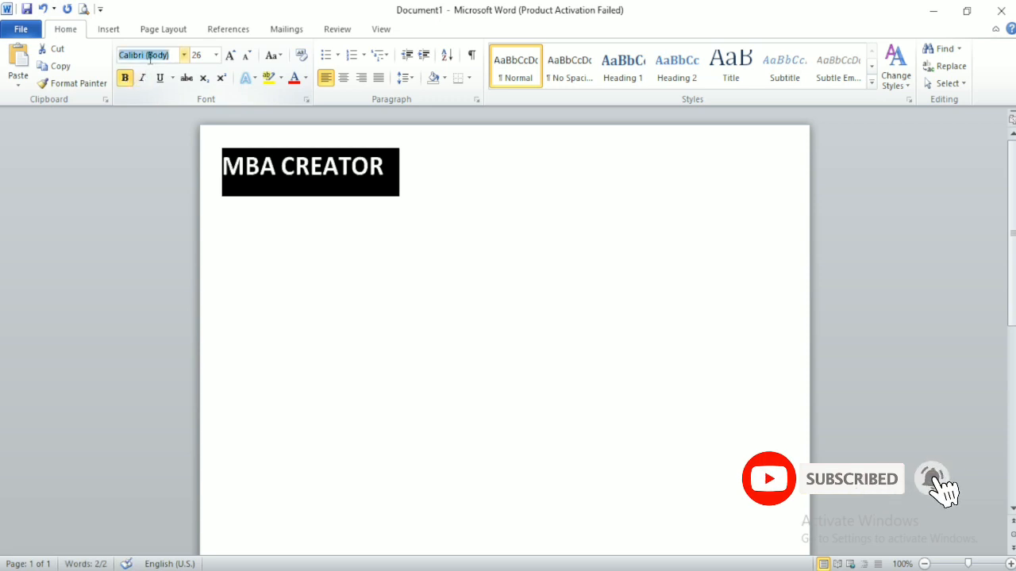
pyautogui.write('Arial Black')
pyautogui.press('Return')
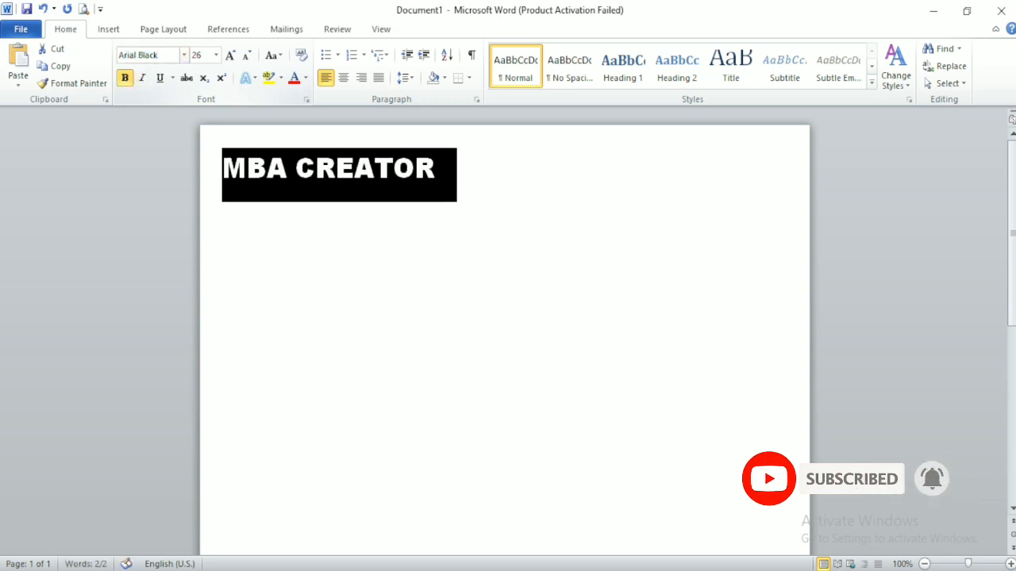
pyautogui.click(247, 55)
pyautogui.click(247, 55)
pyautogui.click(247, 55)
pyautogui.click(248, 175)
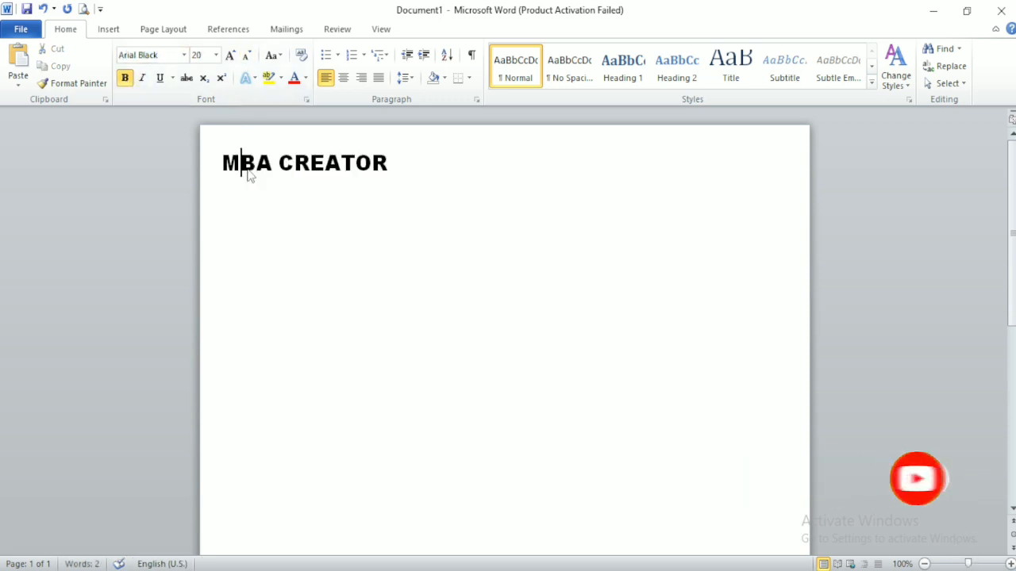
pyautogui.click(389, 163)
pyautogui.press('Return')
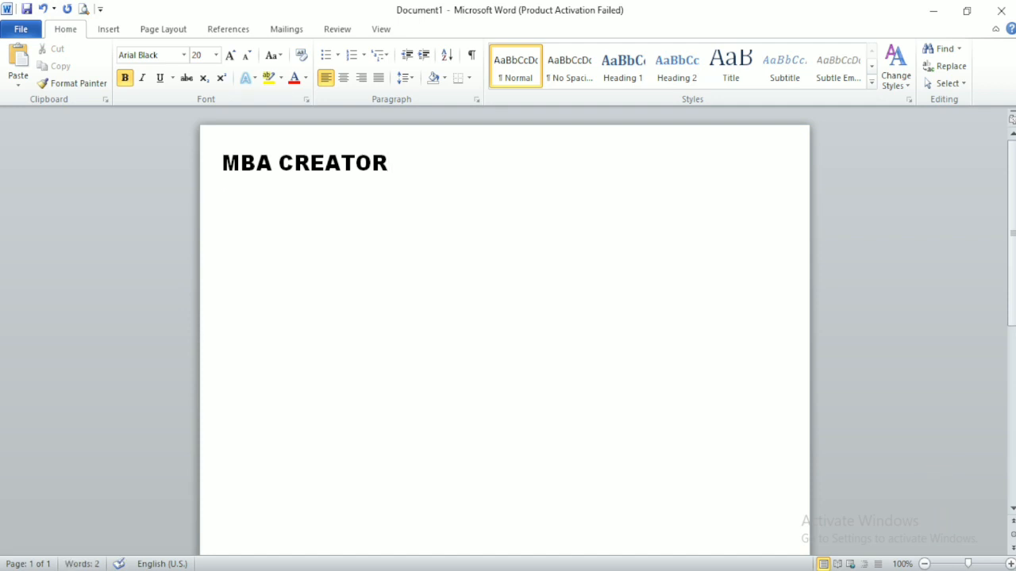
# Step: Type the 'Address:-' line under the heading and select it
pyautogui.write('Address')
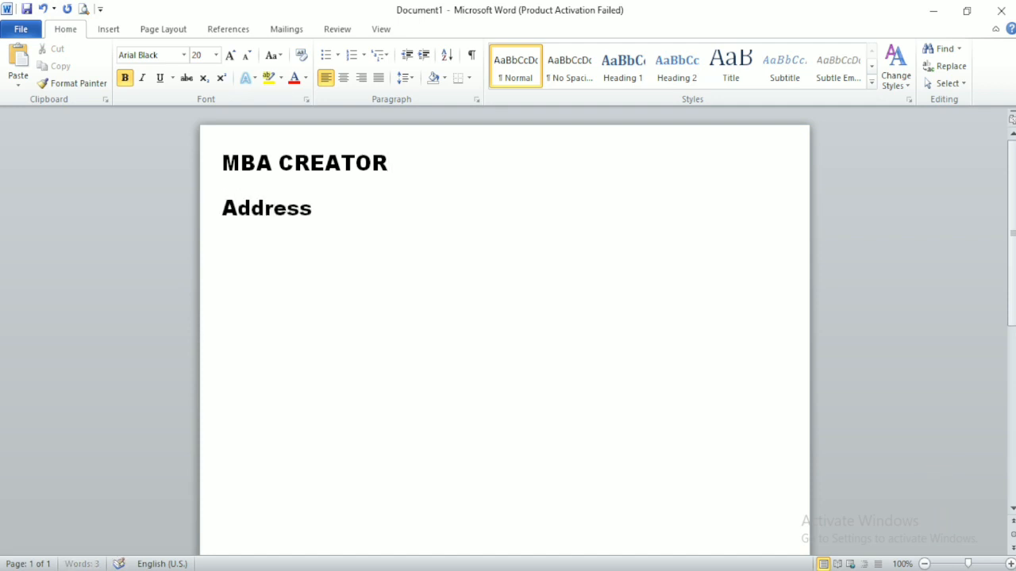
pyautogui.write(':- Jaipur Raaja')
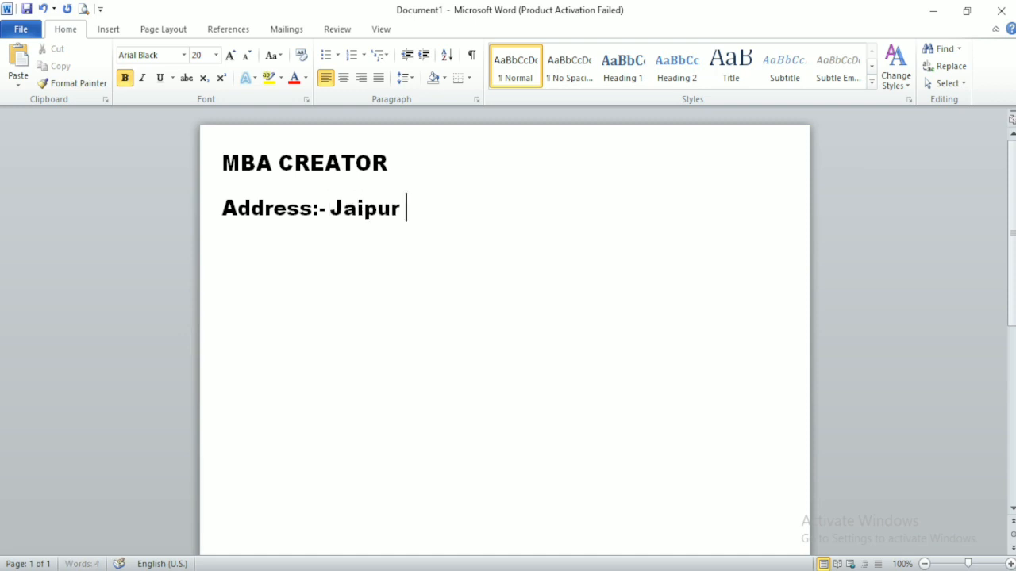
pyautogui.press('BackSpace')
pyautogui.press('BackSpace')
pyautogui.press('BackSpace')
pyautogui.write('jasthan')
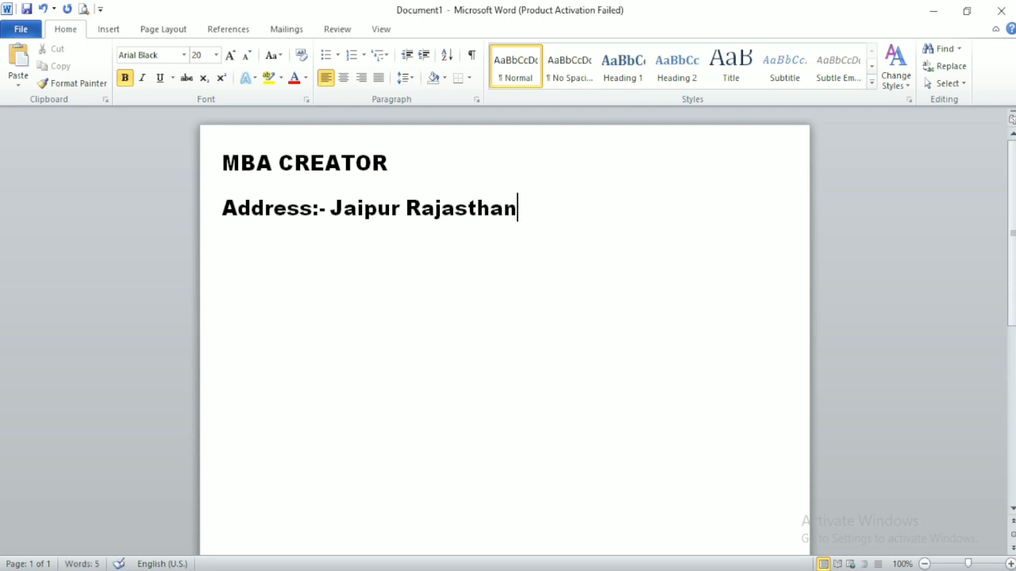
pyautogui.hotkey('ctrl', 'a')
pyautogui.click(389, 163)
pyautogui.click(521, 208)
pyautogui.moveTo(521, 208); pyautogui.dragTo(276, 209)
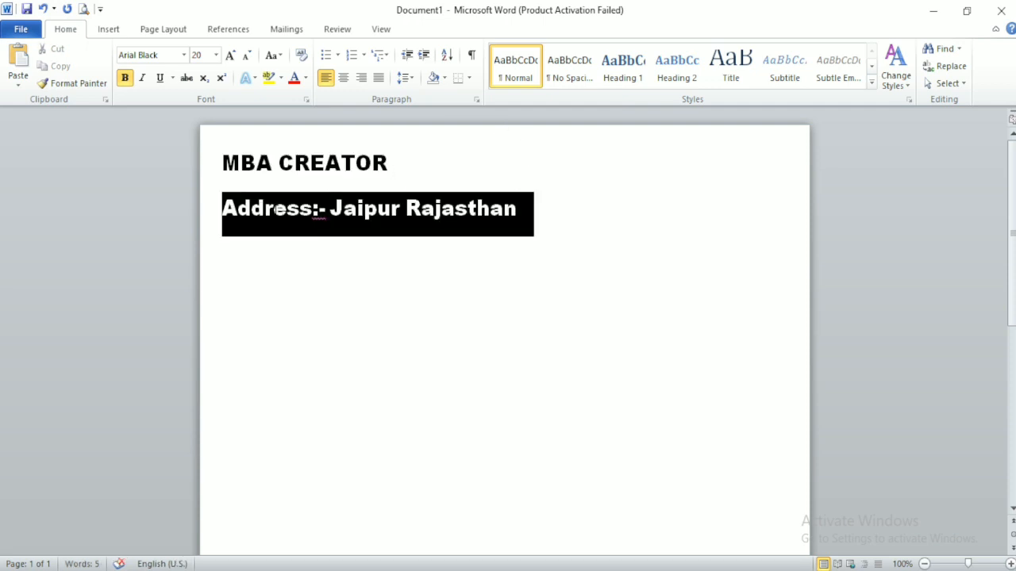
# Step: Set the address line to Arial Bold at 10 pt
pyautogui.click(168, 56)
pyautogui.write('Ara')
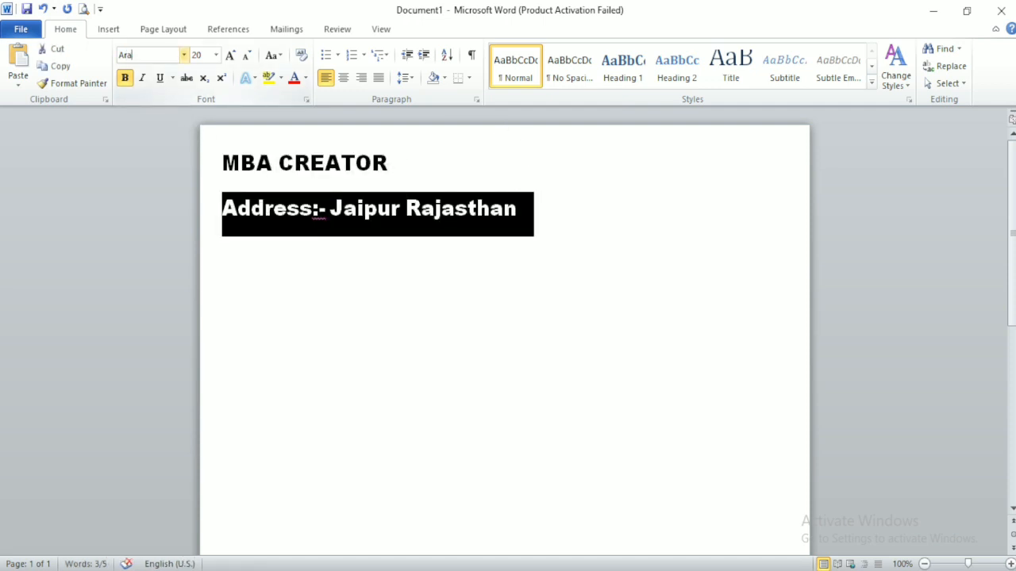
pyautogui.write('ial Bold')
pyautogui.press('Return')
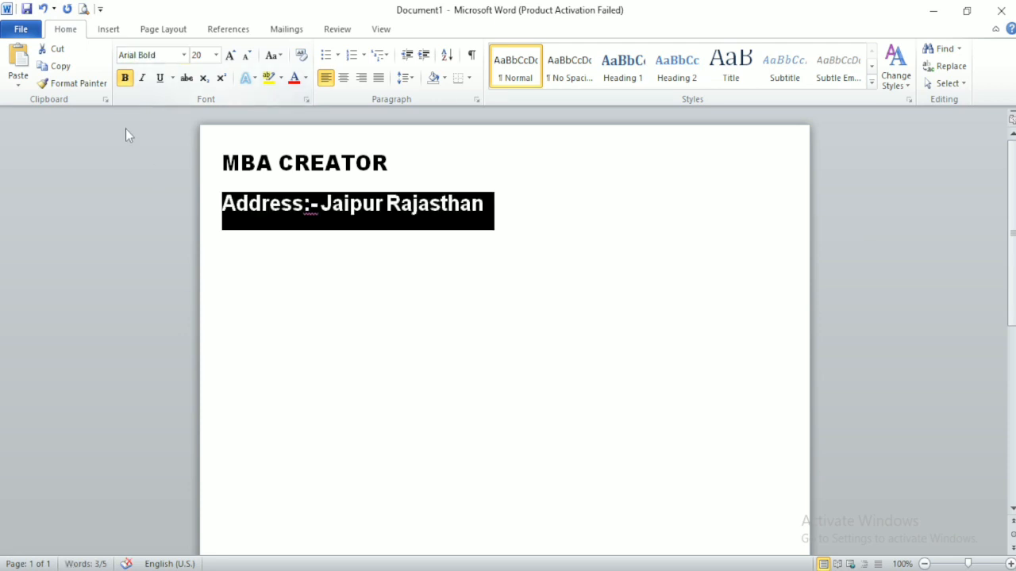
pyautogui.click(247, 55)
pyautogui.click(248, 56)
pyautogui.click(248, 56)
pyautogui.click(247, 56)
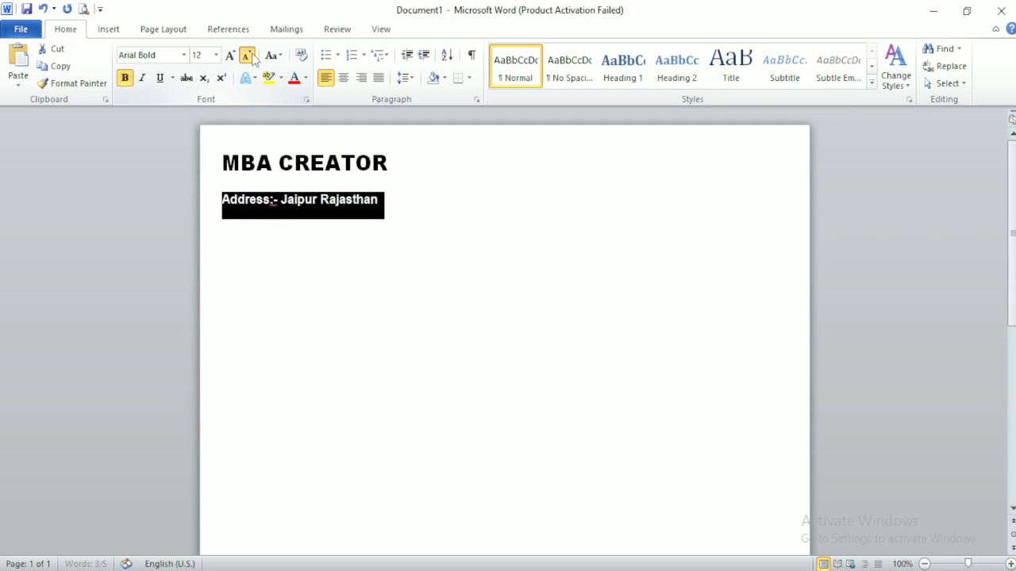
pyautogui.click(247, 56)
pyautogui.click(247, 56)
pyautogui.click(247, 170)
# Step: Apply 1.0 line spacing to the heading and address lines
pyautogui.hotkey('ctrl', 'a')
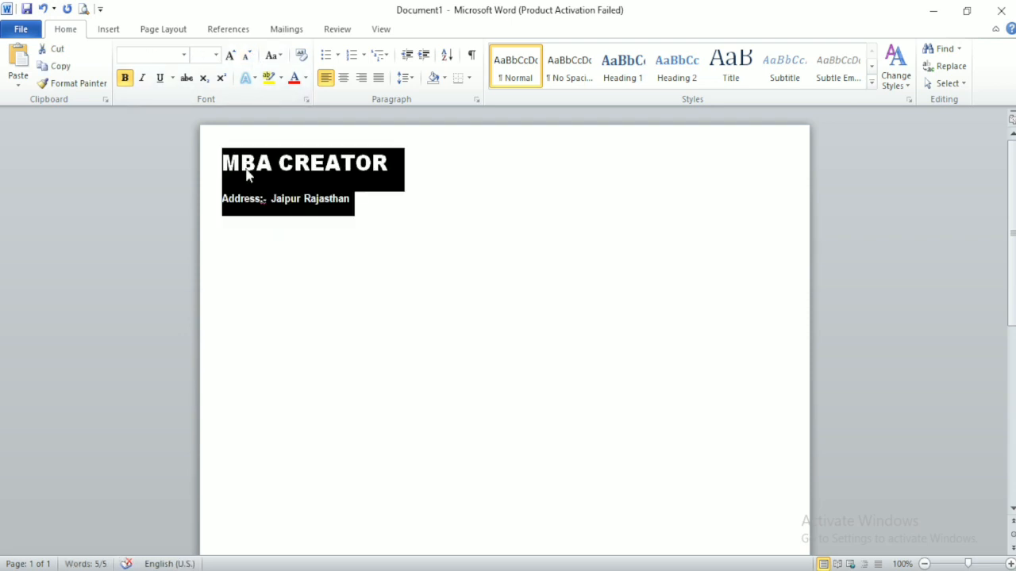
pyautogui.click(407, 78)
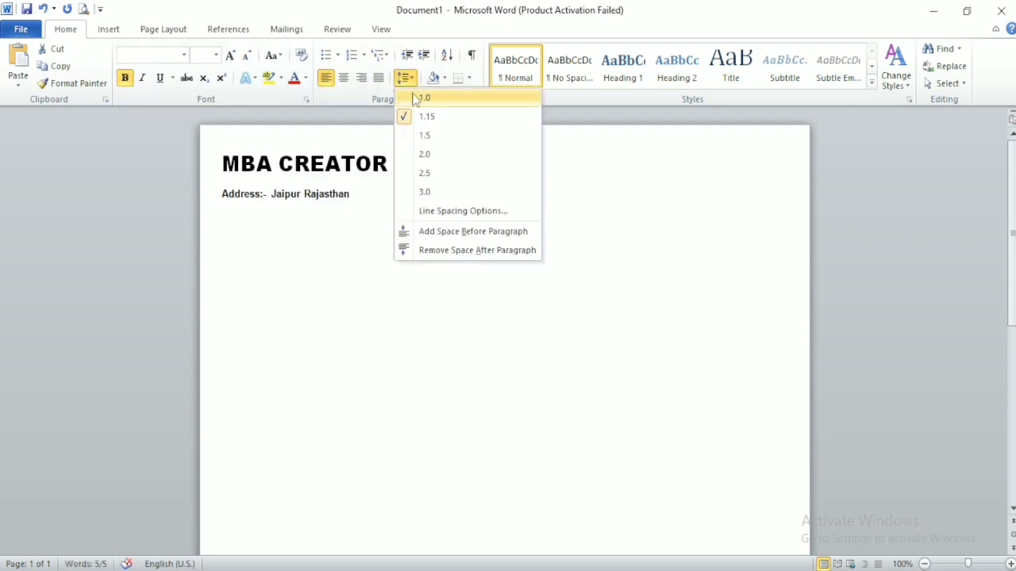
pyautogui.click(412, 97)
pyautogui.click(356, 194)
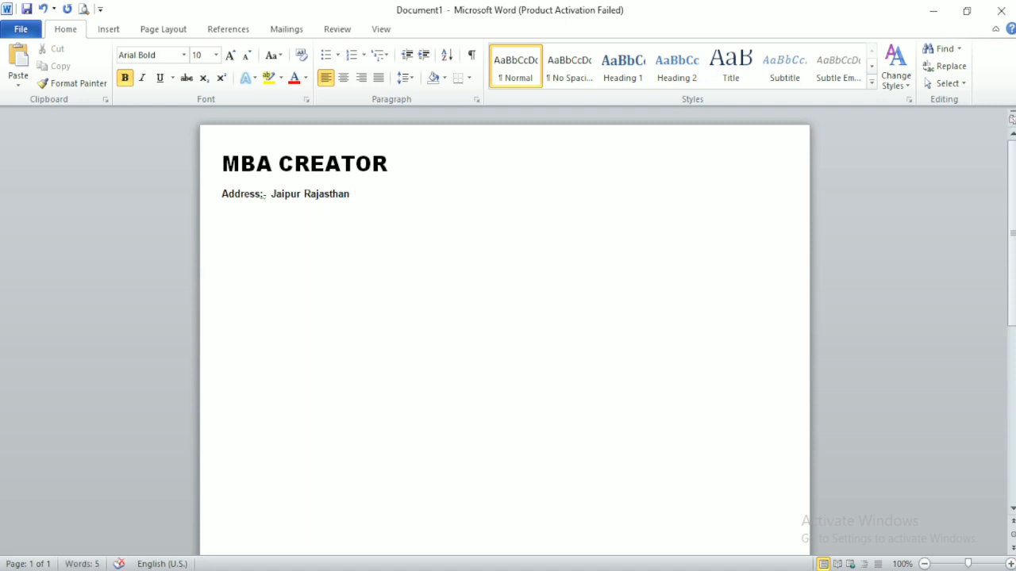
# Step: Add Mobile No., Pincode and Email Id lines below the address with the contact details
pyautogui.press('Return')
pyautogui.write('Moblie No.')
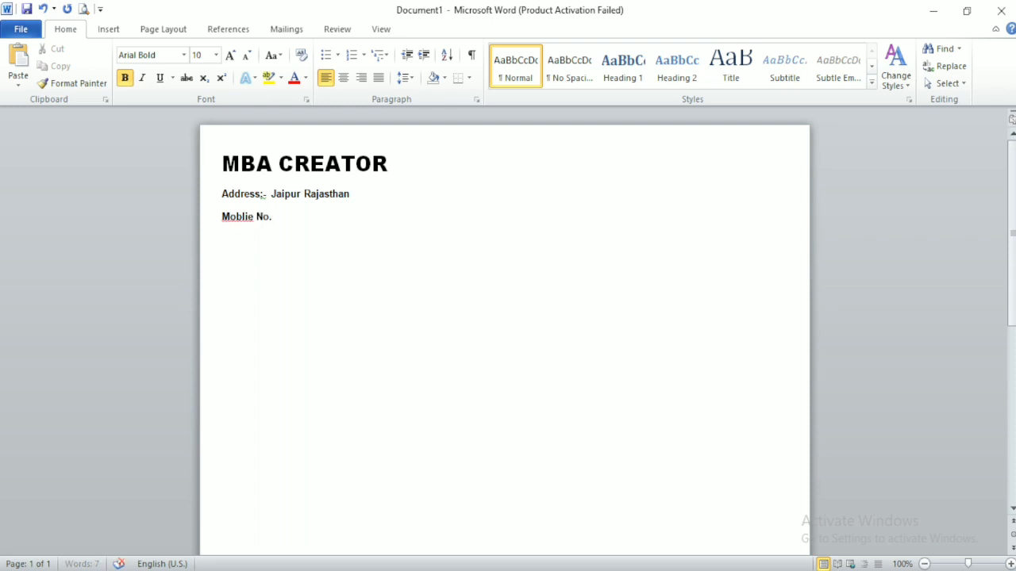
pyautogui.write(' :- 9462xxxxxxx56')
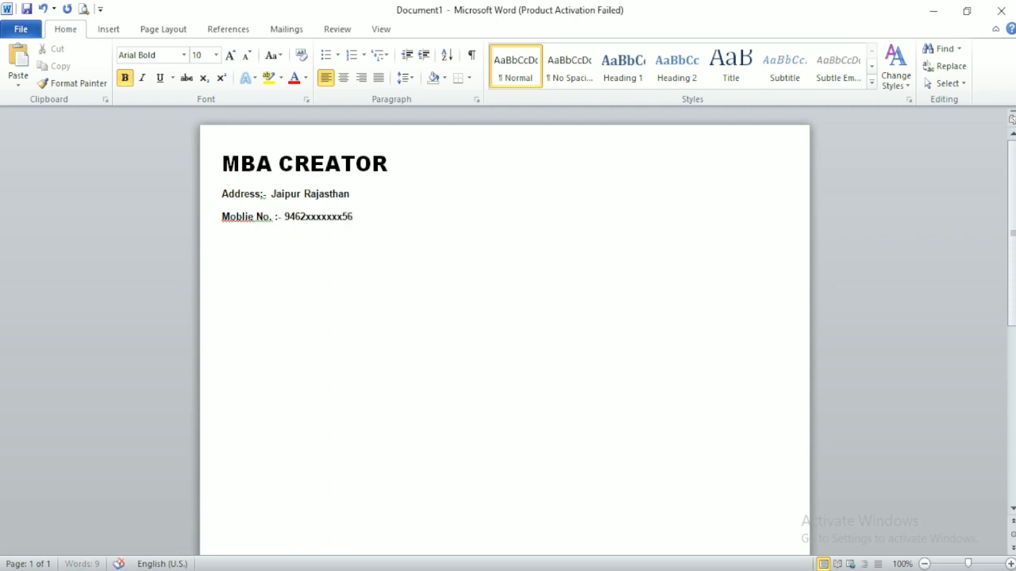
pyautogui.press('Return')
pyautogui.write('Pincode :- 3016002')
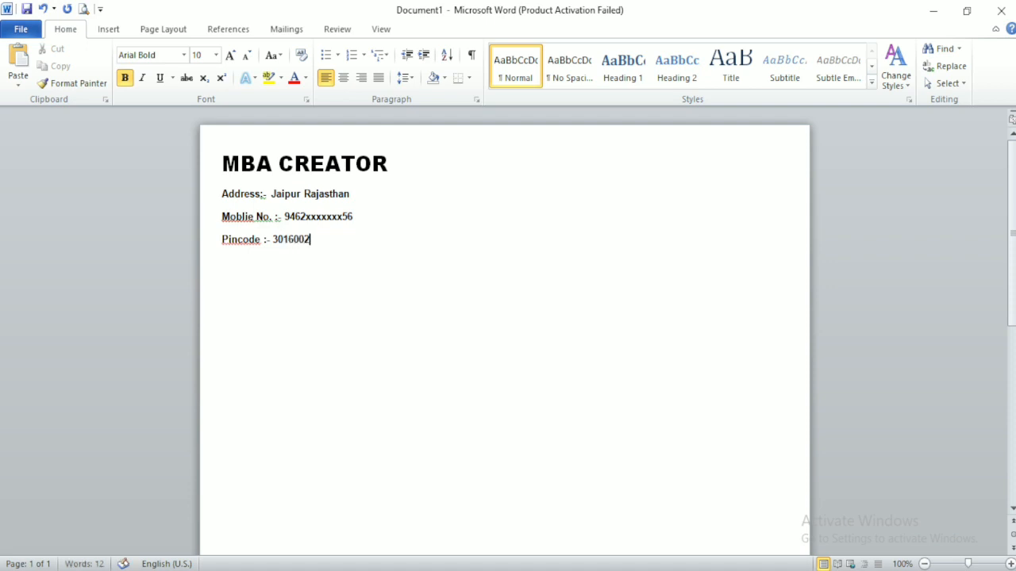
pyautogui.write('Email')
pyautogui.write(' Id :-')
pyautogui.write(' MBA')
pyautogui.press('BackSpace')
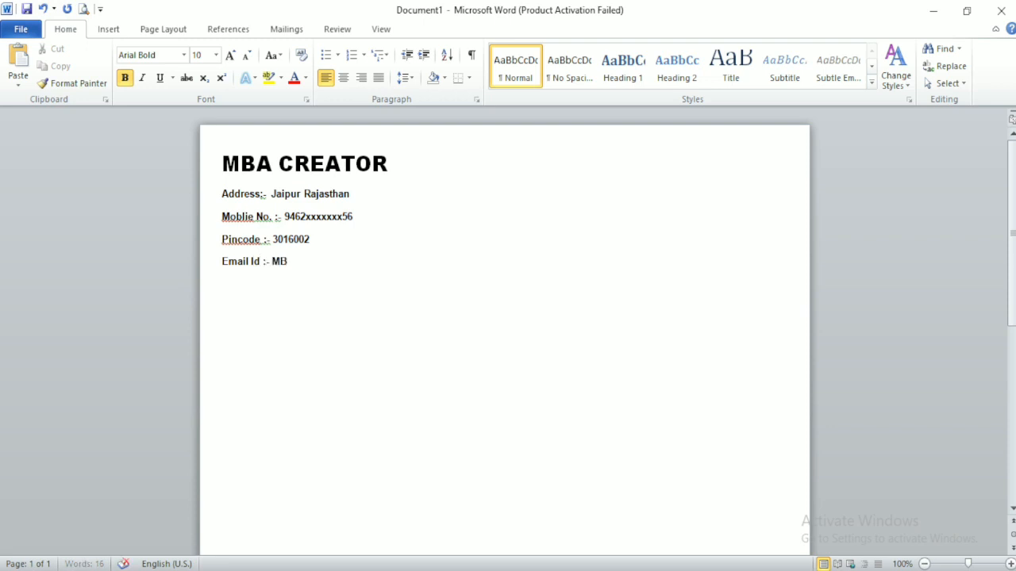
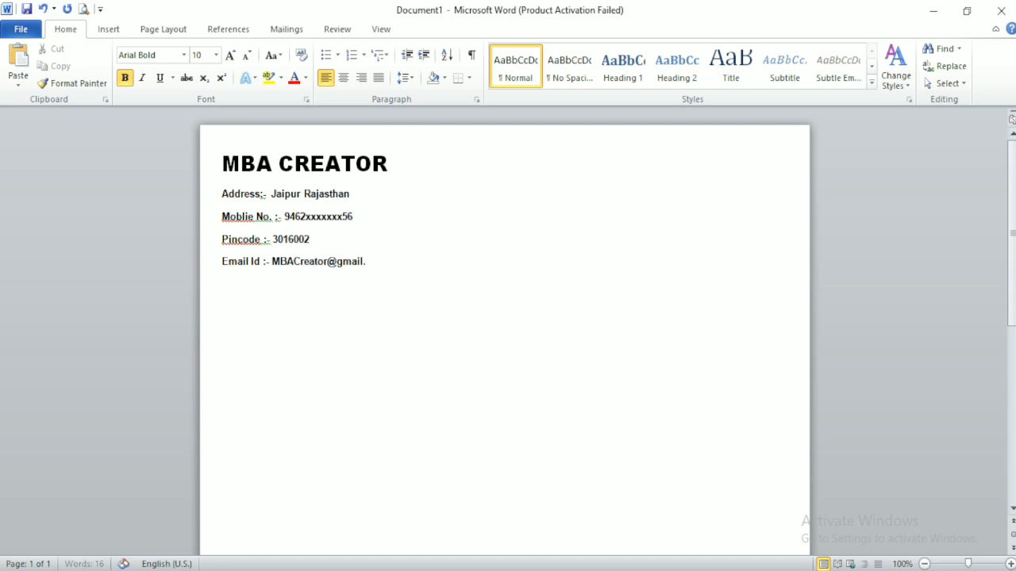
# Step: Remove the space after paragraph from the four contact lines
pyautogui.moveTo(399, 263); pyautogui.dragTo(230, 199)
pyautogui.click(402, 77)
pyautogui.click(410, 97)
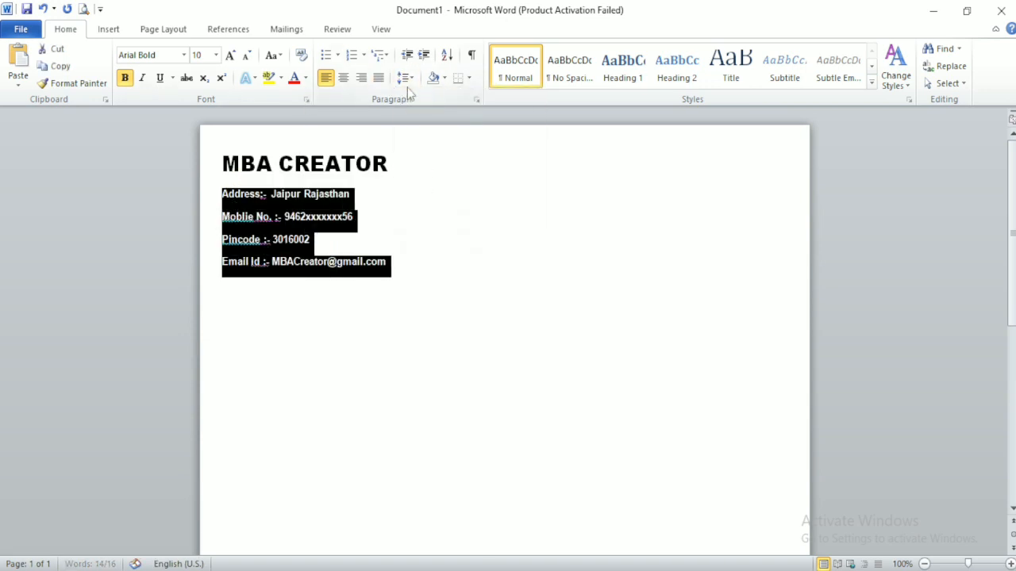
pyautogui.click(404, 77)
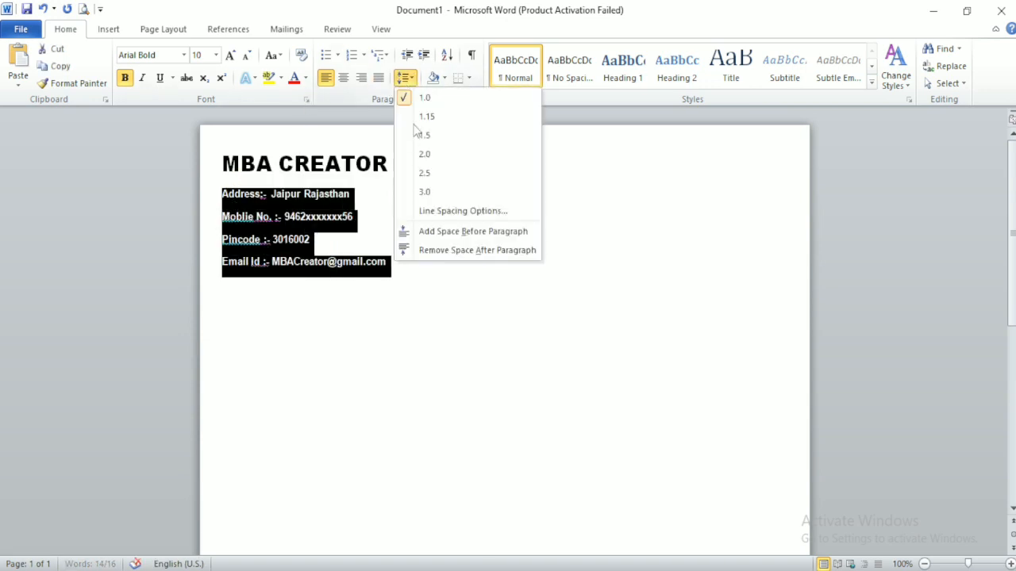
pyautogui.click(432, 251)
pyautogui.click(387, 234)
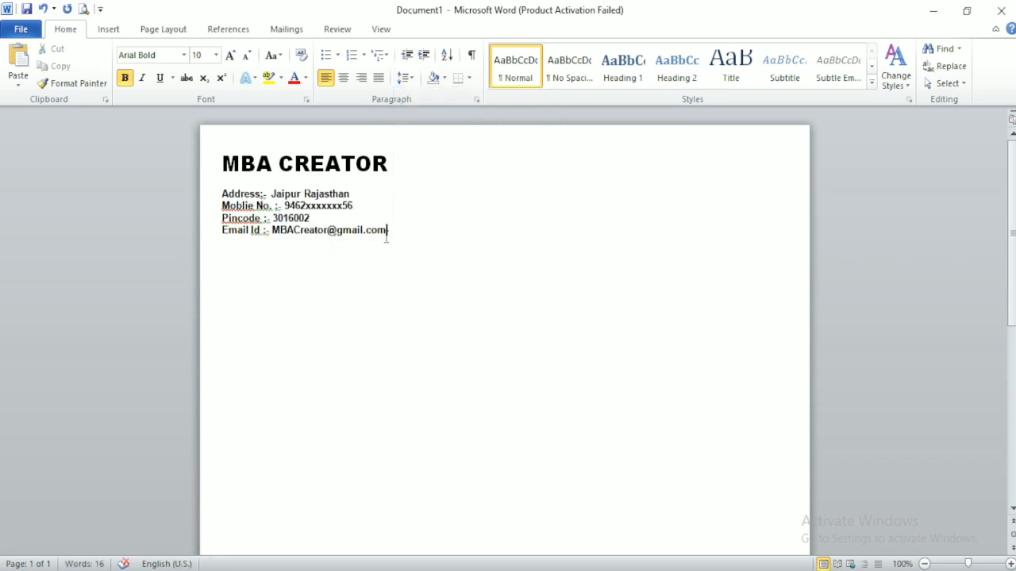
pyautogui.click(111, 30)
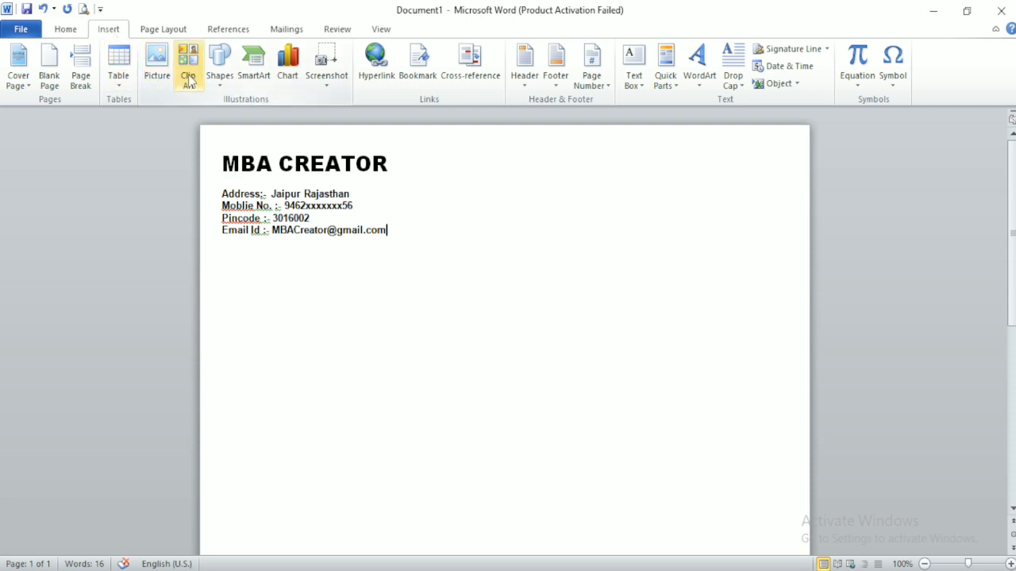
# Step: Draw a horizontal line across the page under the contacts, colored black with 1½ pt weight
pyautogui.click(222, 63)
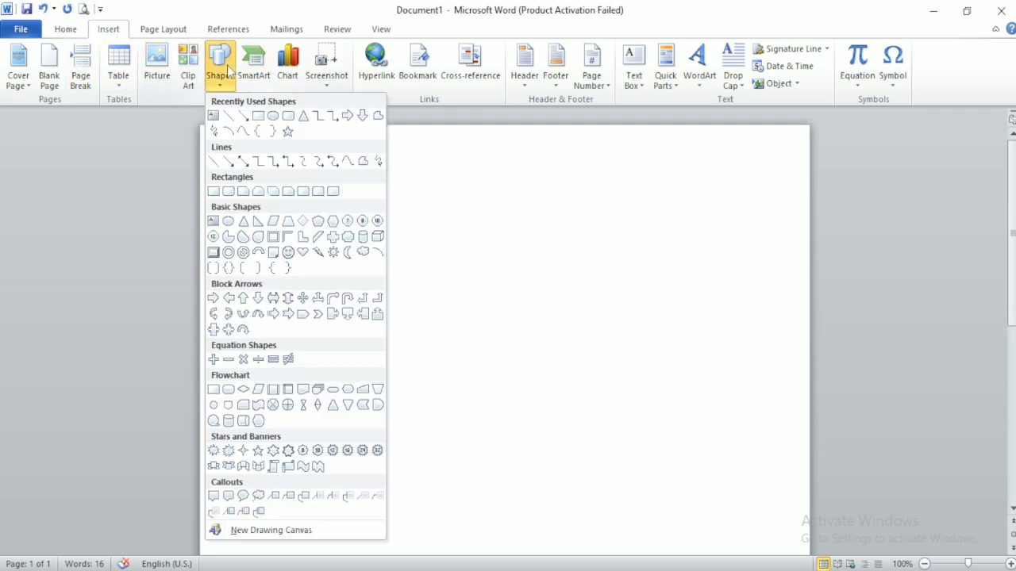
pyautogui.click(228, 116)
pyautogui.moveTo(220, 243); pyautogui.dragTo(793, 261)
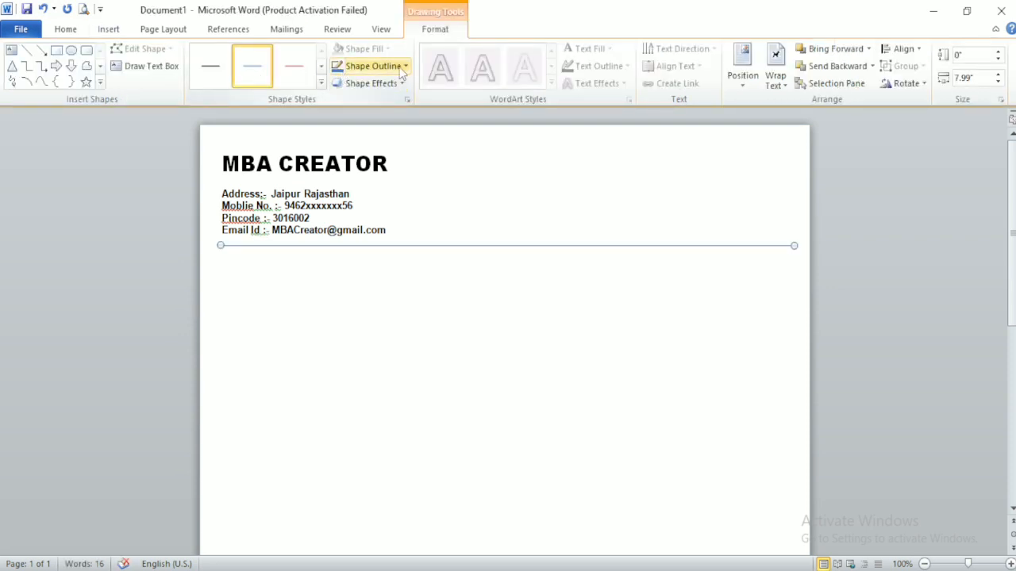
pyautogui.click(401, 66)
pyautogui.click(350, 97)
pyautogui.click(382, 66)
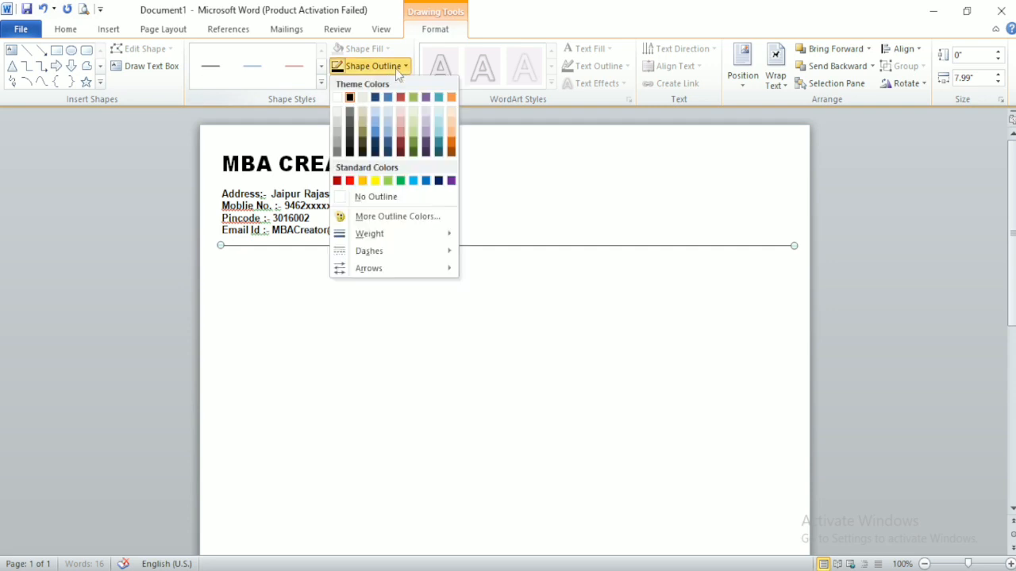
pyautogui.moveTo(372, 233)
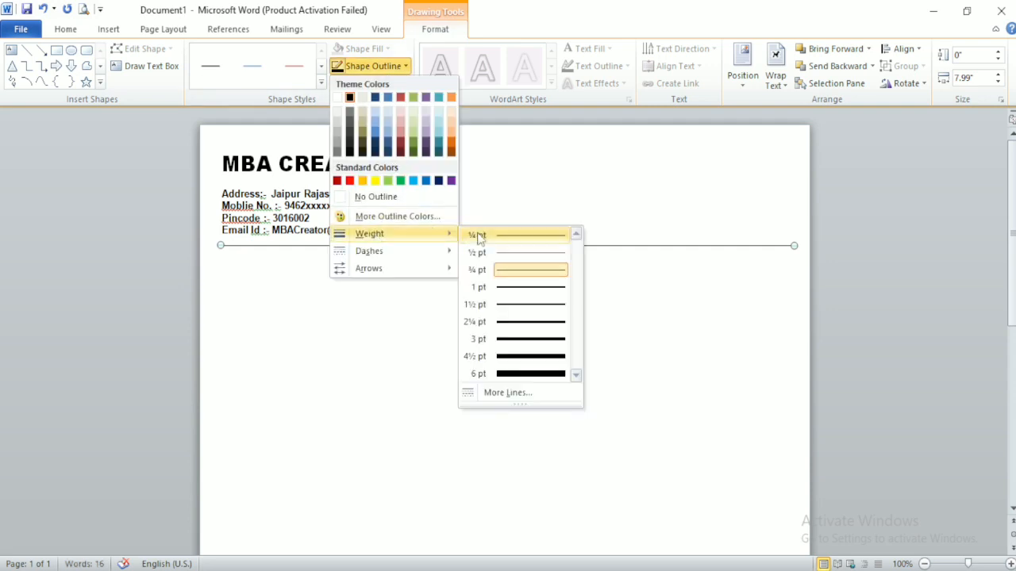
pyautogui.click(509, 306)
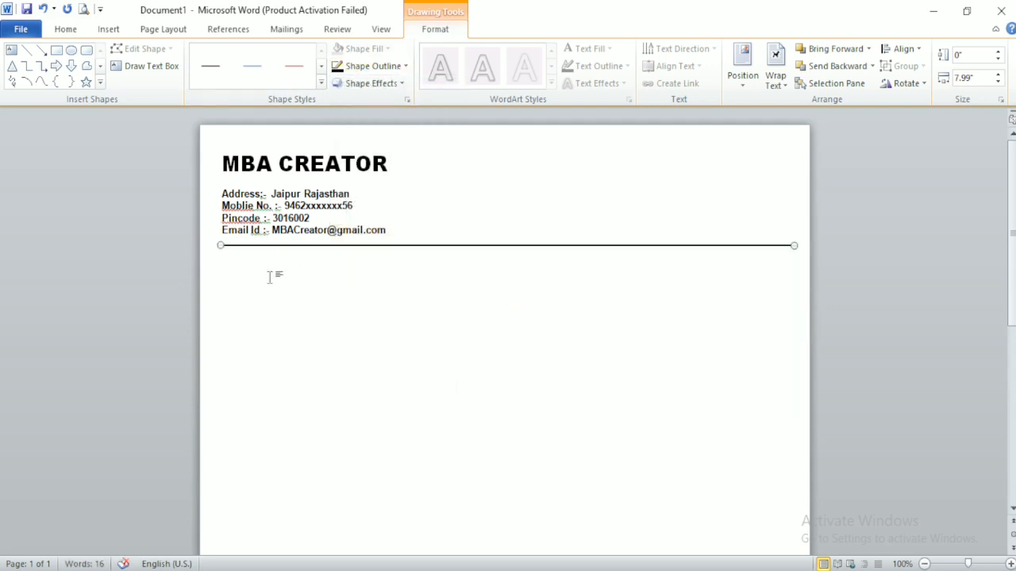
pyautogui.click(229, 275)
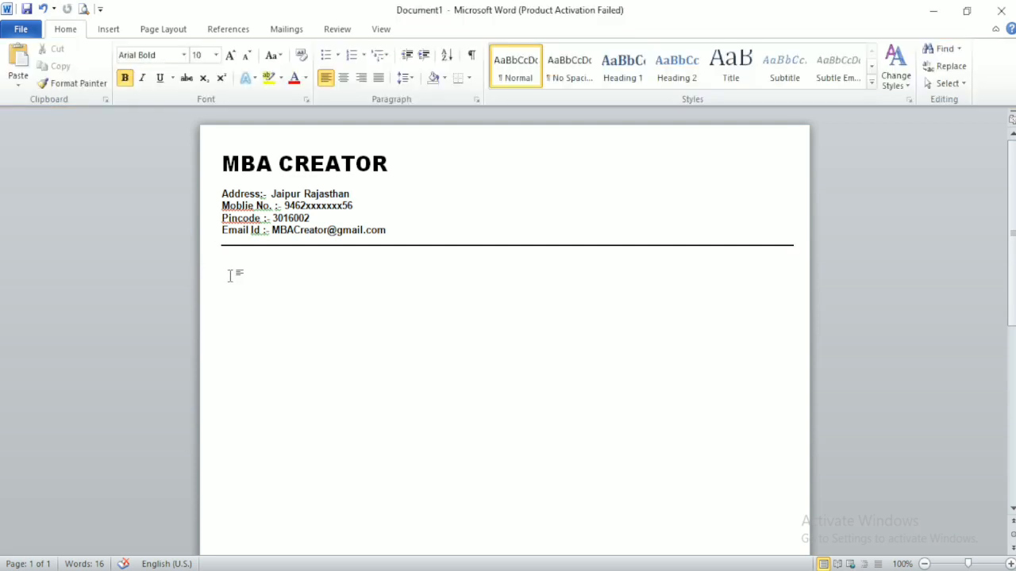
# Step: Type 'CAREER OBJETIVE :-', paste the objective paragraph below, and delete the duplicate heading
pyautogui.click(230, 275)
pyautogui.write('CAREER OB')
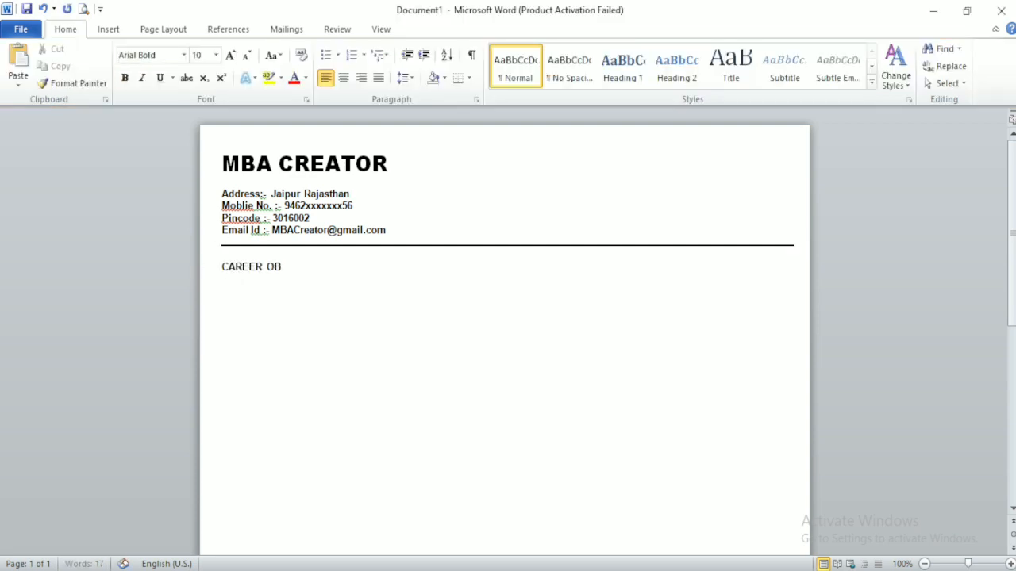
pyautogui.write('JETIVE :-')
pyautogui.press('Return')
pyautogui.write('CAREER OBJECTIVE To take up a challenging career and grows with honesty, loyalty, good relationship and best performance and translate my experience, knowledge, skills and abilities into value for an organization.')
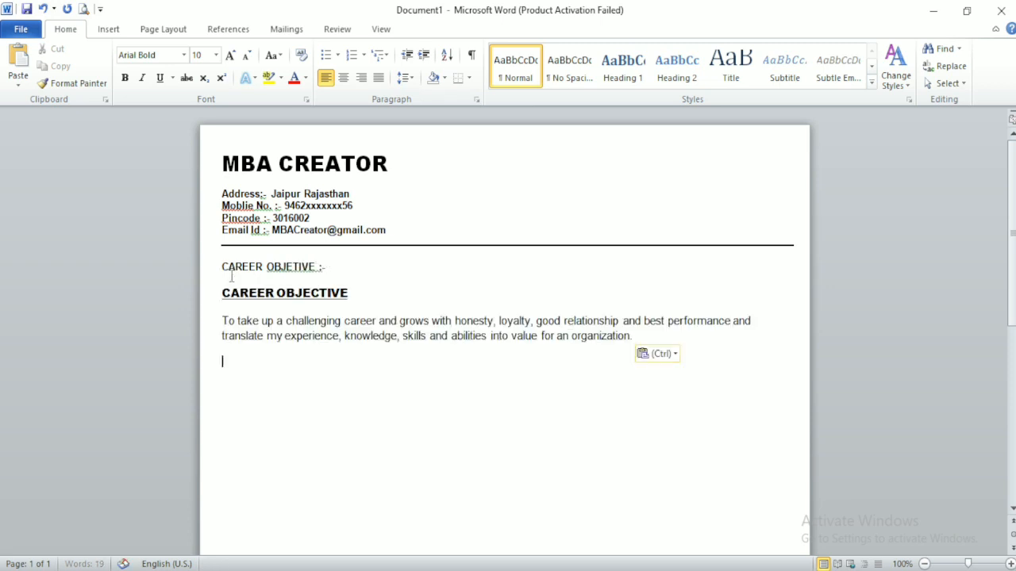
pyautogui.click(218, 292)
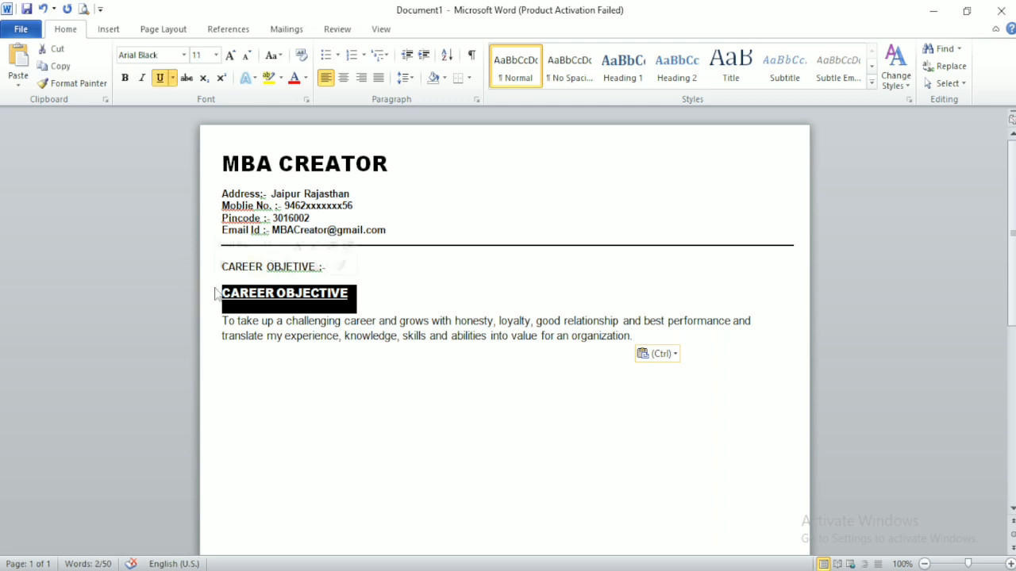
pyautogui.press('Delete')
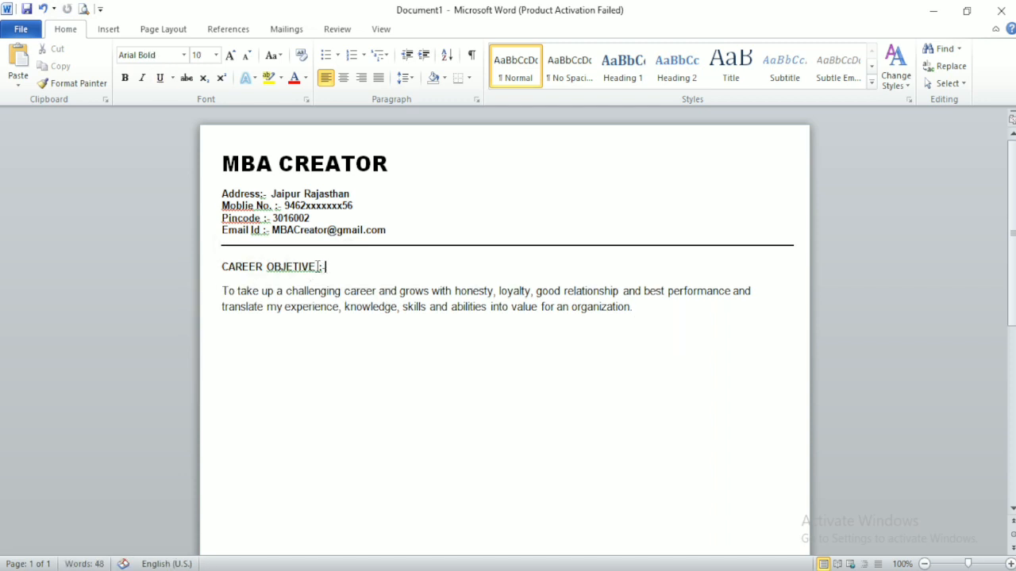
# Step: Make the CAREER OBJETIVE :- heading bold, underlined and 12 pt
pyautogui.moveTo(322, 267); pyautogui.dragTo(213, 256)
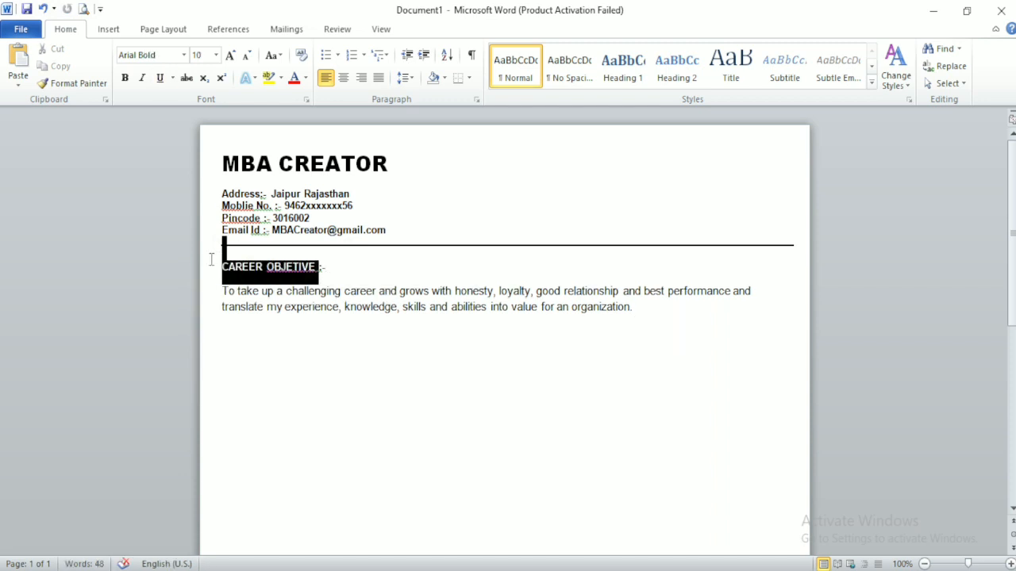
pyautogui.click(126, 76)
pyautogui.click(158, 79)
pyautogui.click(230, 56)
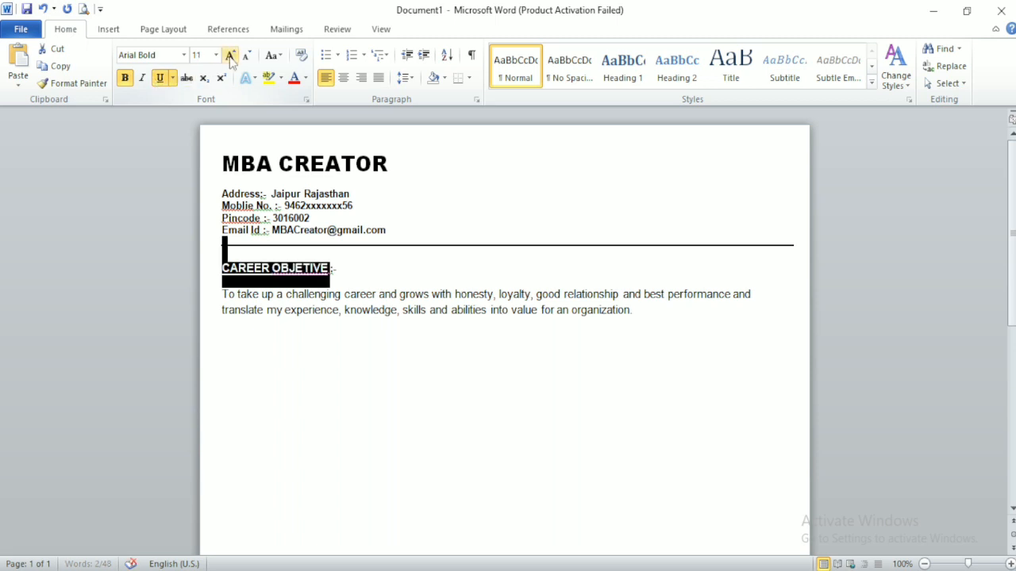
pyautogui.click(230, 57)
pyautogui.click(227, 262)
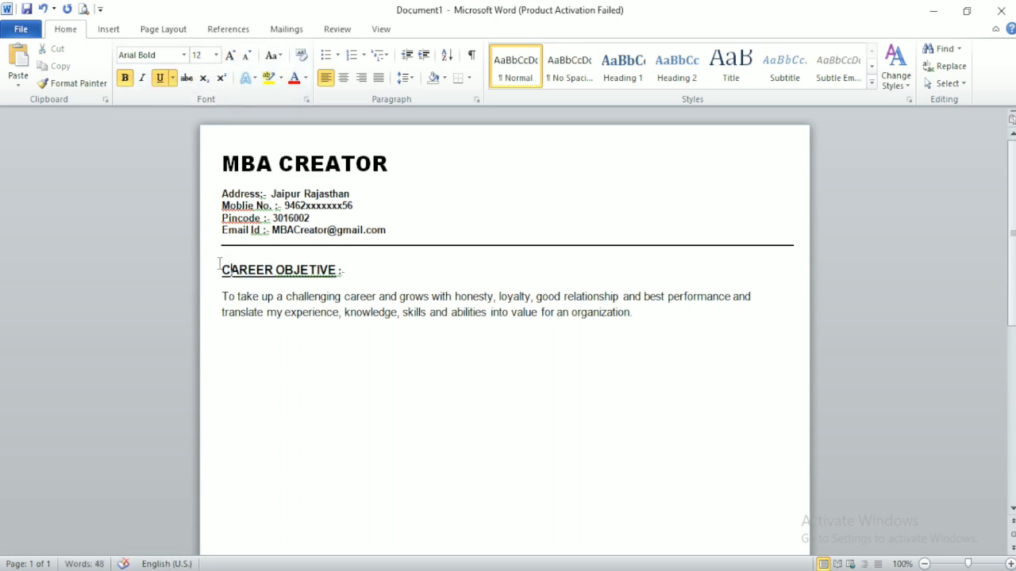
pyautogui.moveTo(225, 296); pyautogui.dragTo(631, 314)
pyautogui.click(632, 314)
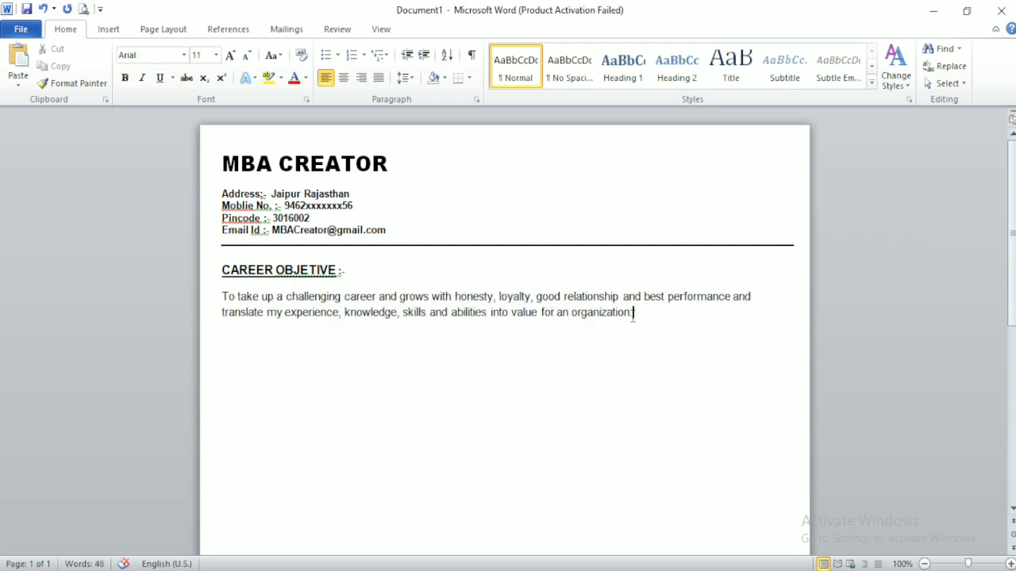
# Step: Paste the ACADEMIC QUALIFICATION heading below the objective paragraph and adjust the objective heading size
pyautogui.click(228, 340)
pyautogui.write('ACADEMIC QUALIFICATION')
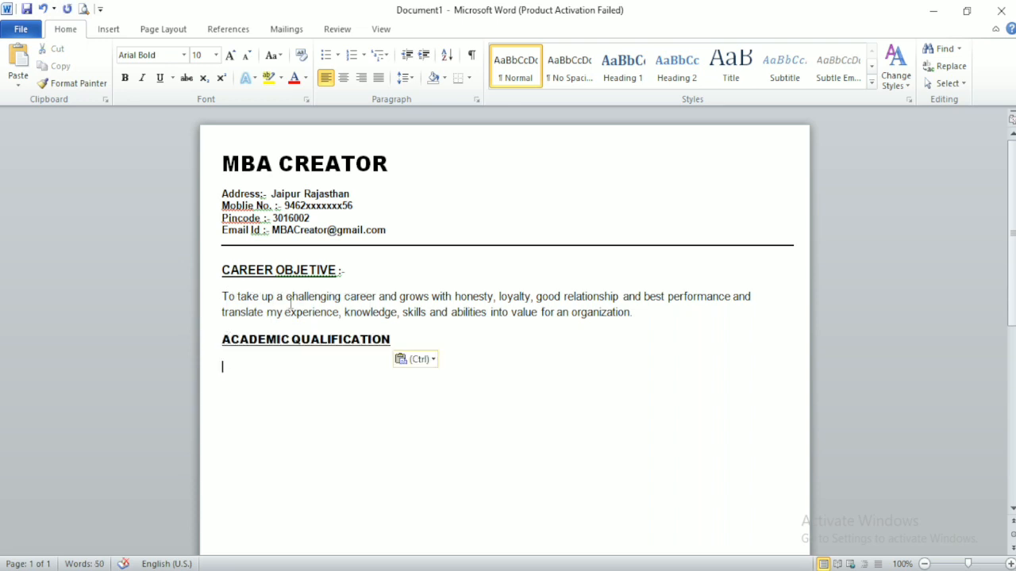
pyautogui.moveTo(346, 270); pyautogui.dragTo(220, 272)
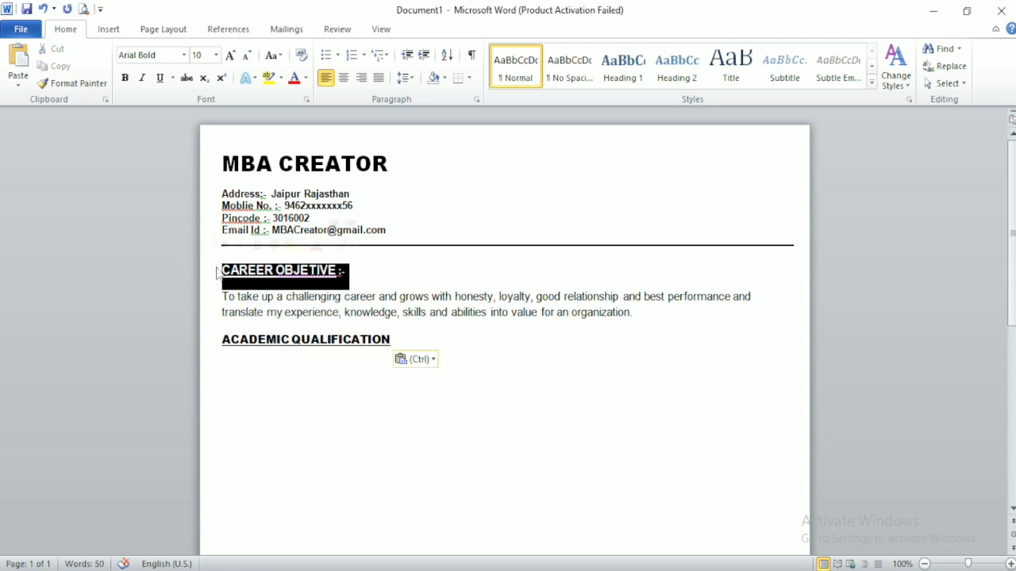
pyautogui.click(230, 55)
pyautogui.click(246, 55)
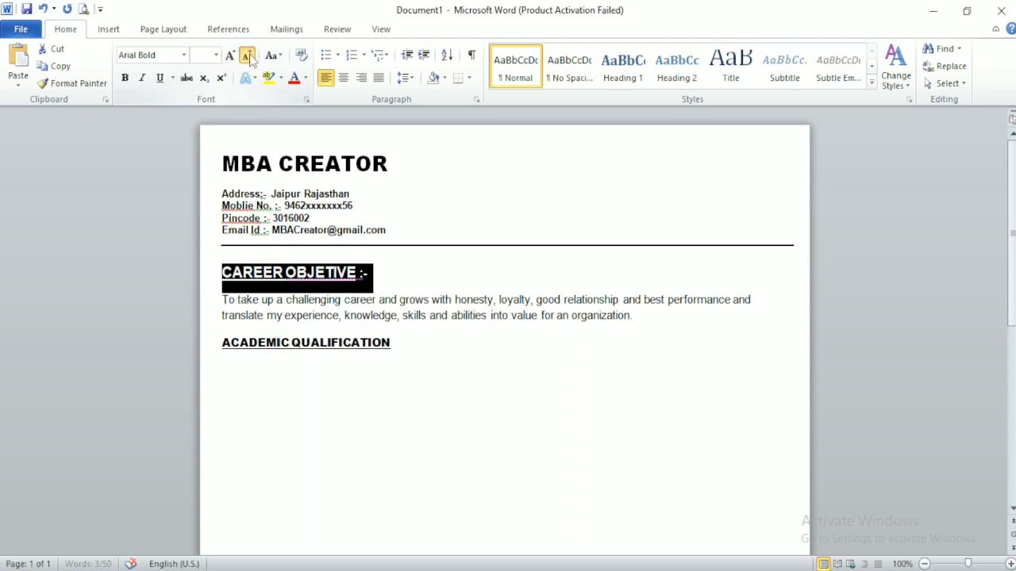
pyautogui.click(300, 339)
pyautogui.hotkey('ctrl', 'a')
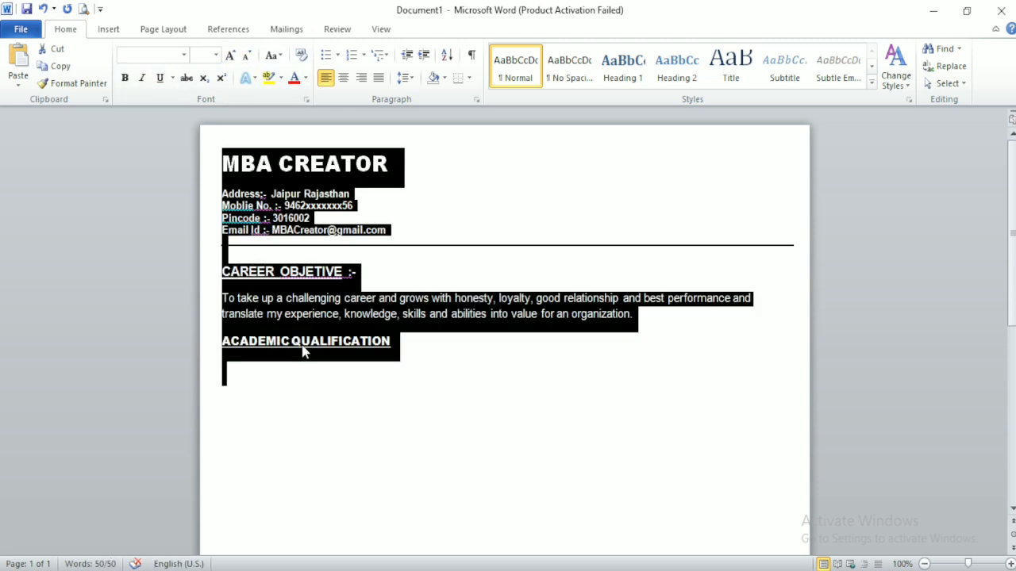
pyautogui.click(302, 352)
# Step: Restyle CAREER OBJETIVE :- in matching Arial Black at 11 pt and add a line below ACADEMIC QUALIFICATION
pyautogui.moveTo(394, 347); pyautogui.dragTo(279, 352)
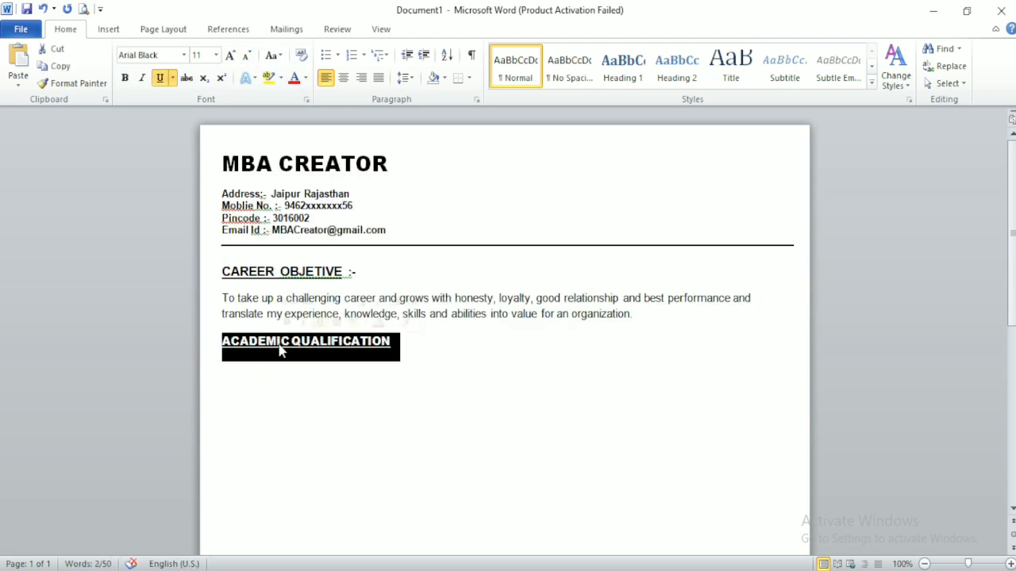
pyautogui.click(172, 56)
pyautogui.hotkey('ctrl', 'c')
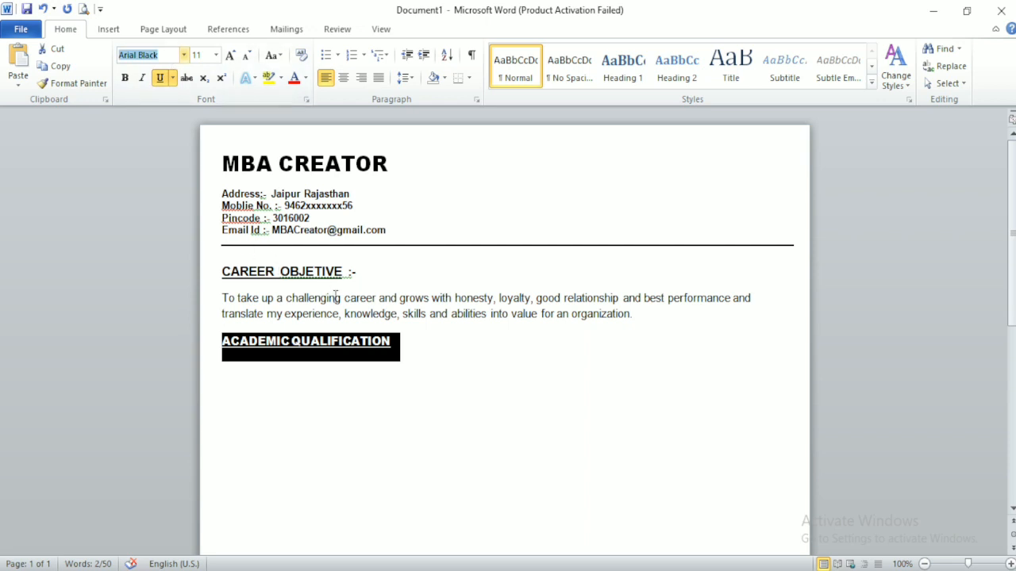
pyautogui.click(339, 273)
pyautogui.moveTo(349, 272); pyautogui.dragTo(238, 284)
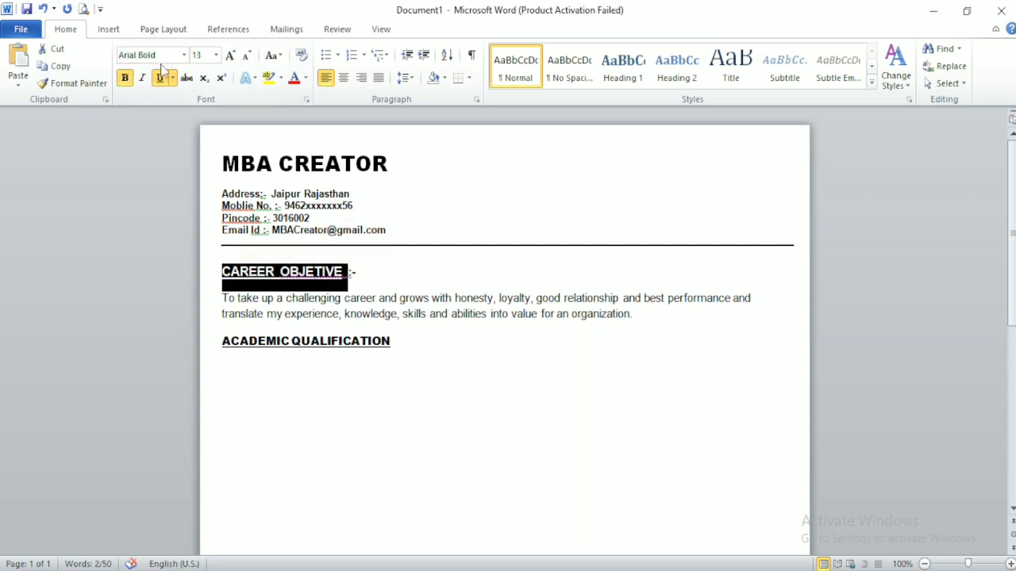
pyautogui.moveTo(168, 55); pyautogui.dragTo(97, 63)
pyautogui.hotkey('ctrl', 'v')
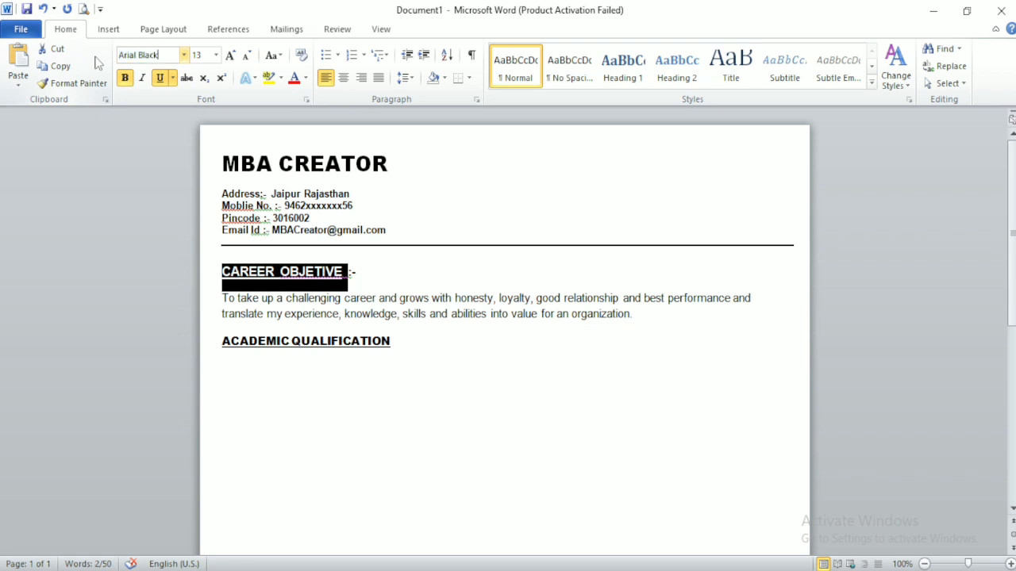
pyautogui.press('Return')
pyautogui.click(247, 55)
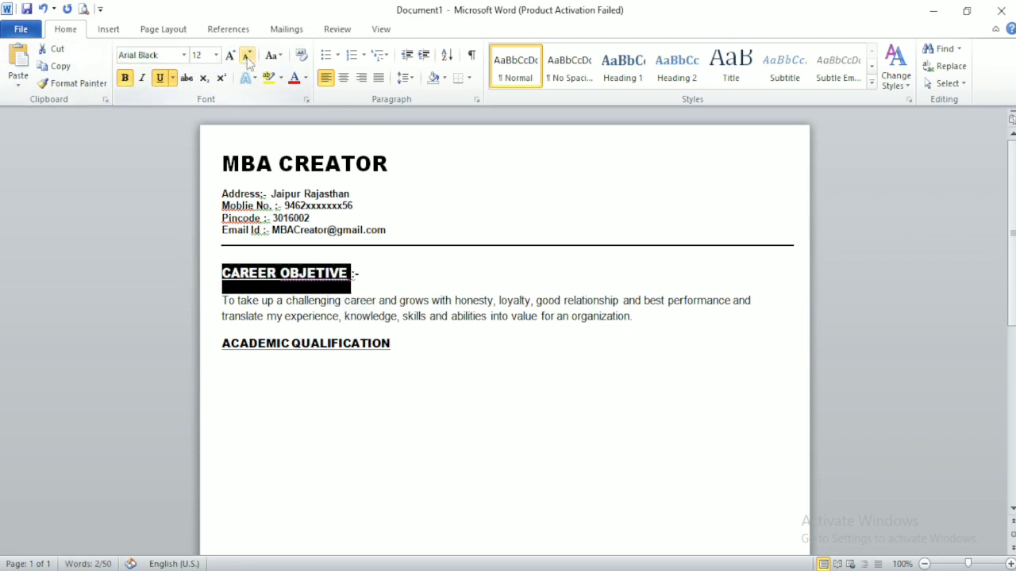
pyautogui.click(247, 56)
pyautogui.click(392, 341)
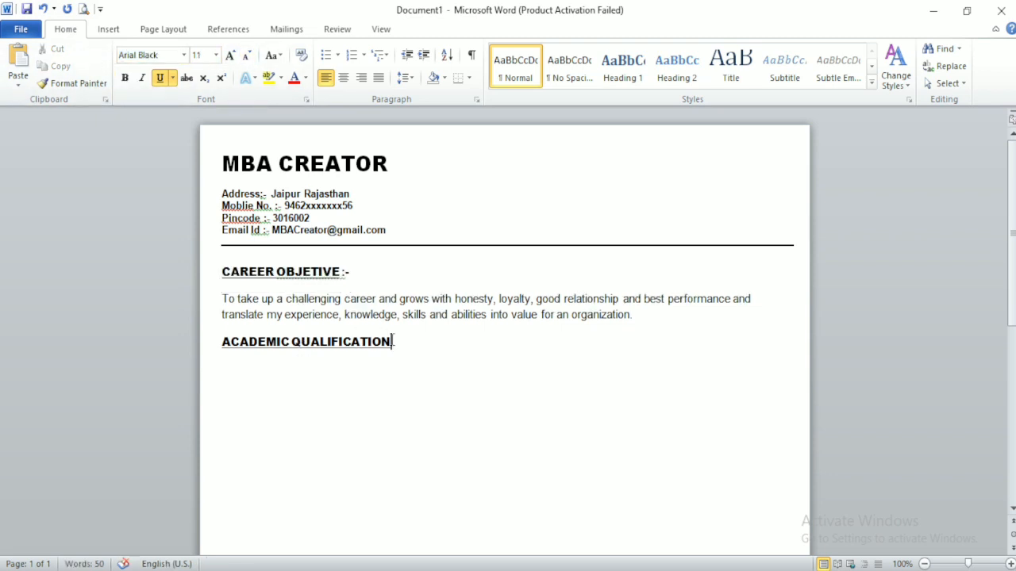
pyautogui.press('Return')
pyautogui.click(108, 29)
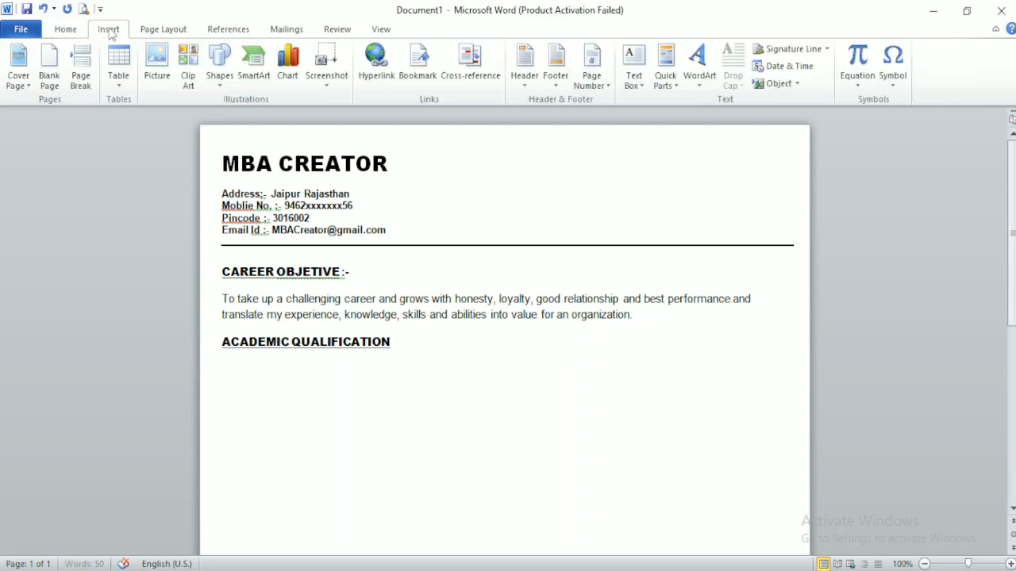
# Step: Insert a 4-column, 3-row table and fill the 10th row with RSBC Board, 95% and year
pyautogui.click(119, 63)
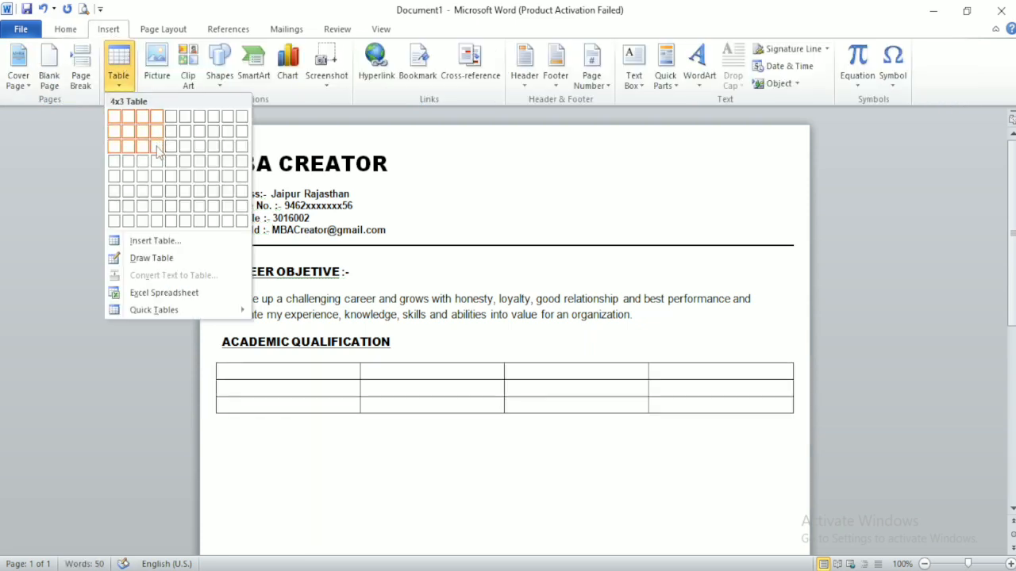
pyautogui.click(156, 146)
pyautogui.write('10')
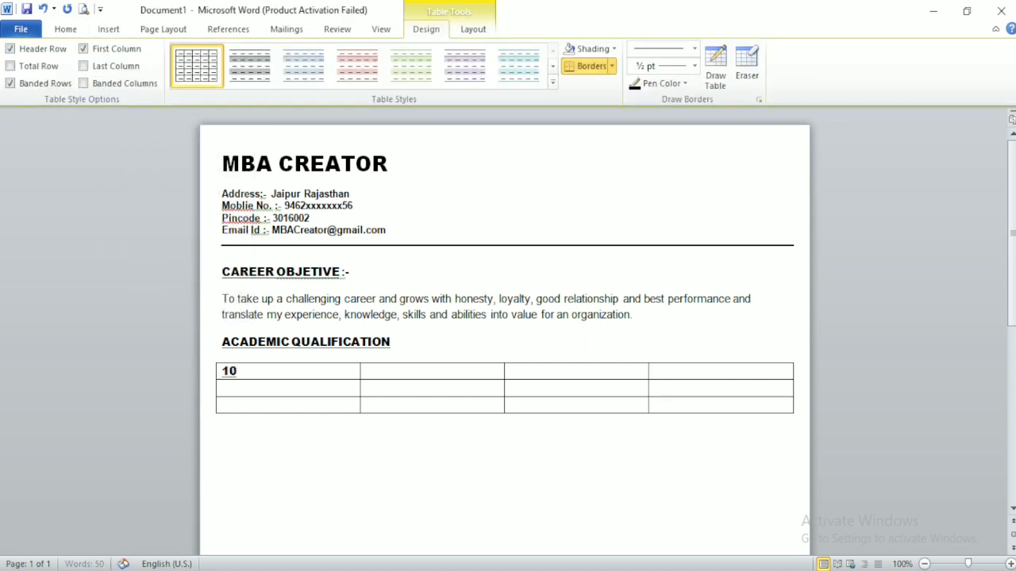
pyautogui.write('th')
pyautogui.press('Tab')
pyautogui.write('RSBC Board ')
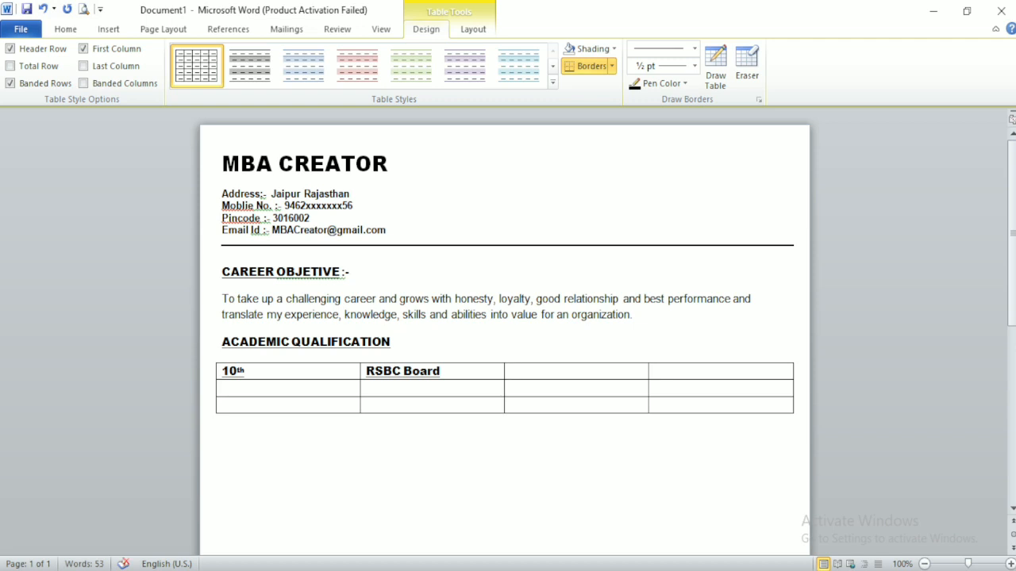
pyautogui.write('95')
pyautogui.write('% ')
pyautogui.write('2022')
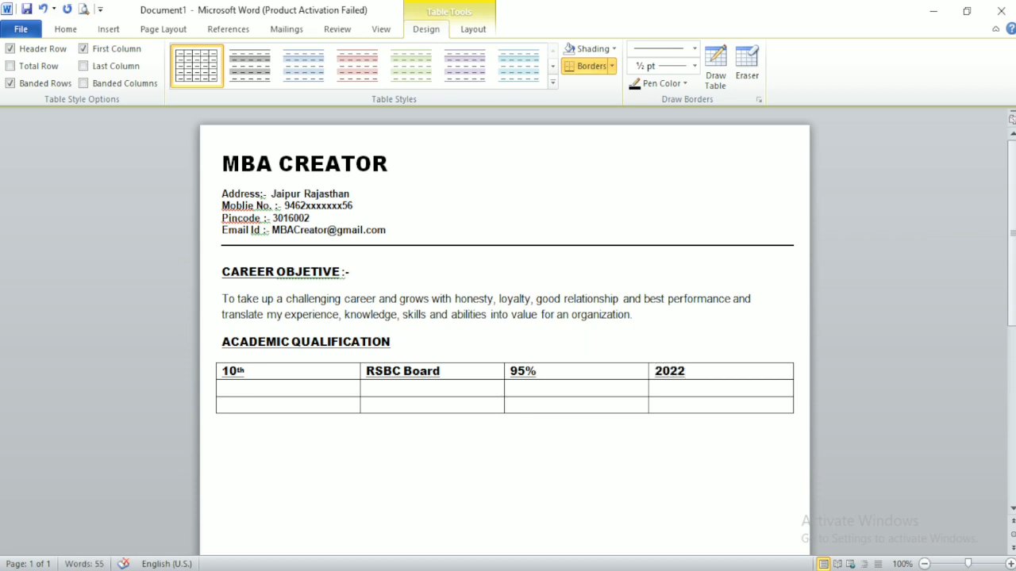
pyautogui.press('BackSpace')
pyautogui.press('BackSpace')
pyautogui.write('20')
pyautogui.press('Tab')
# Step: Fill the 12th row with the board, percentage and year 2022
pyautogui.write('12th')
pyautogui.press('Tab')
pyautogui.write('RBSC B')
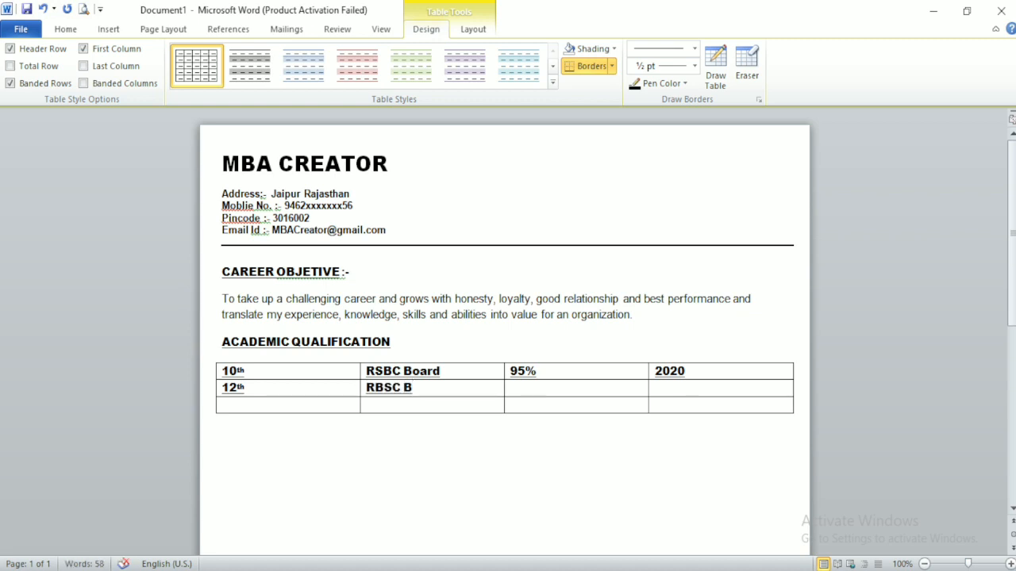
pyautogui.write('oua')
pyautogui.write('rd')
pyautogui.press('Tab')
pyautogui.write('95')
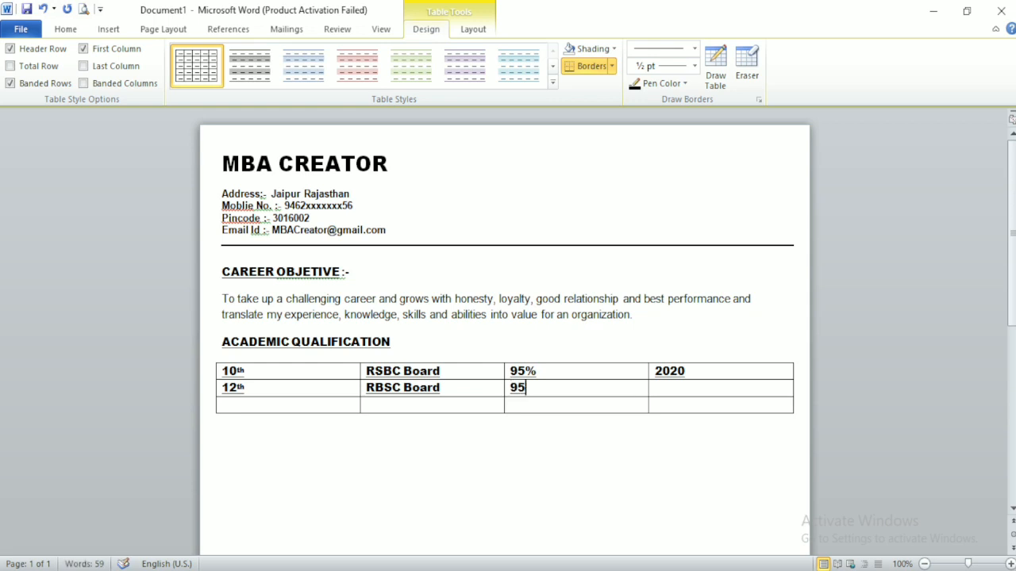
pyautogui.press('BackSpace')
pyautogui.write('%')
pyautogui.press('Tab')
pyautogui.write('2022')
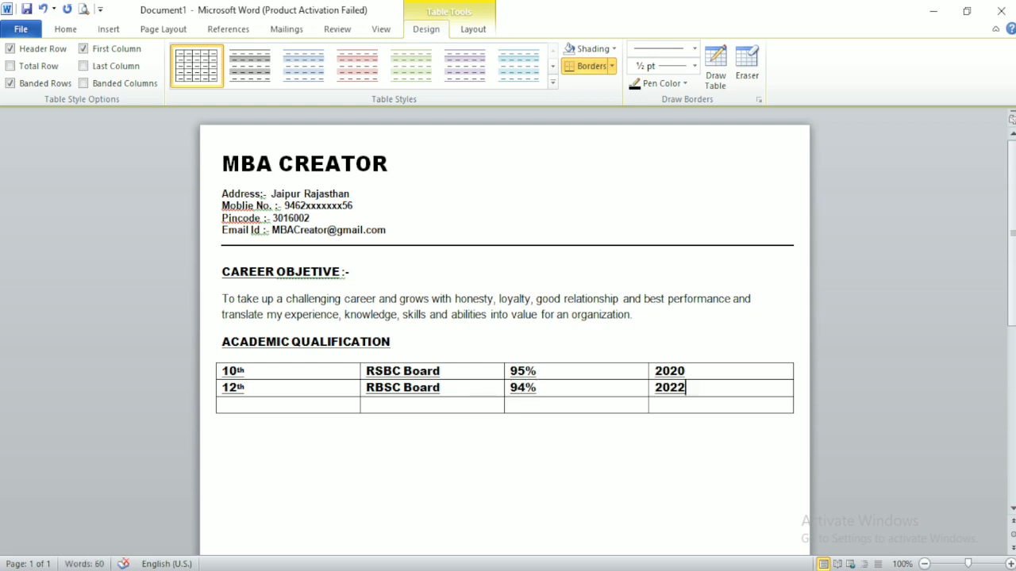
pyautogui.press('Tab')
# Step: Fill the third row: IIT, University, pass, 2023 first year
pyautogui.write('iit')
pyautogui.press('Tab')
pyautogui.press('Left')
pyautogui.press('BackSpace')
pyautogui.press('BackSpace')
pyautogui.press('BackSpace')
pyautogui.write('IIT')
pyautogui.press('Tab')
pyautogui.write('Universit')
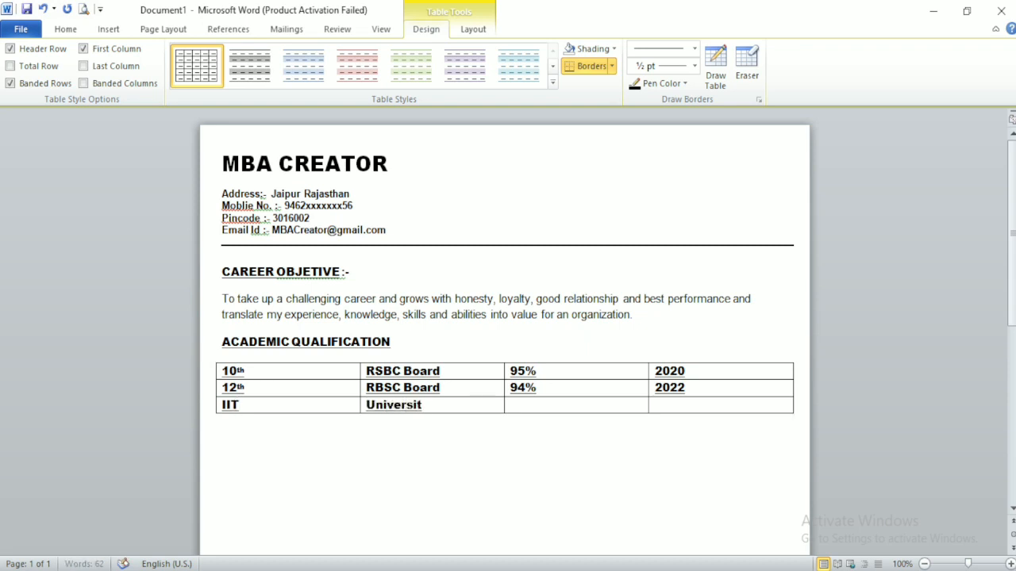
pyautogui.write('y')
pyautogui.press('Tab')
pyautogui.write('pass')
pyautogui.press('Tab')
pyautogui.write('202')
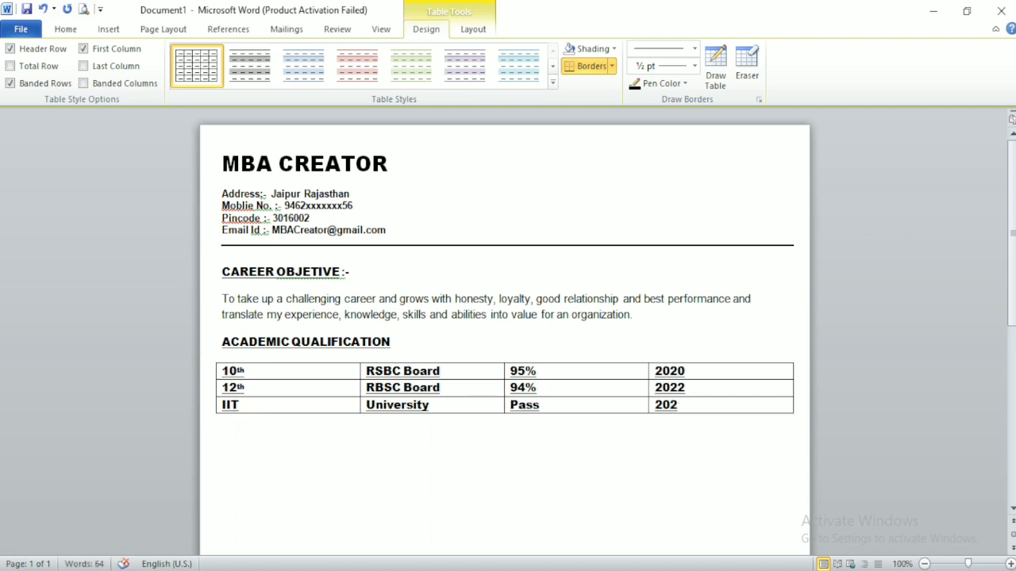
pyautogui.write('3')
pyautogui.write(' first year')
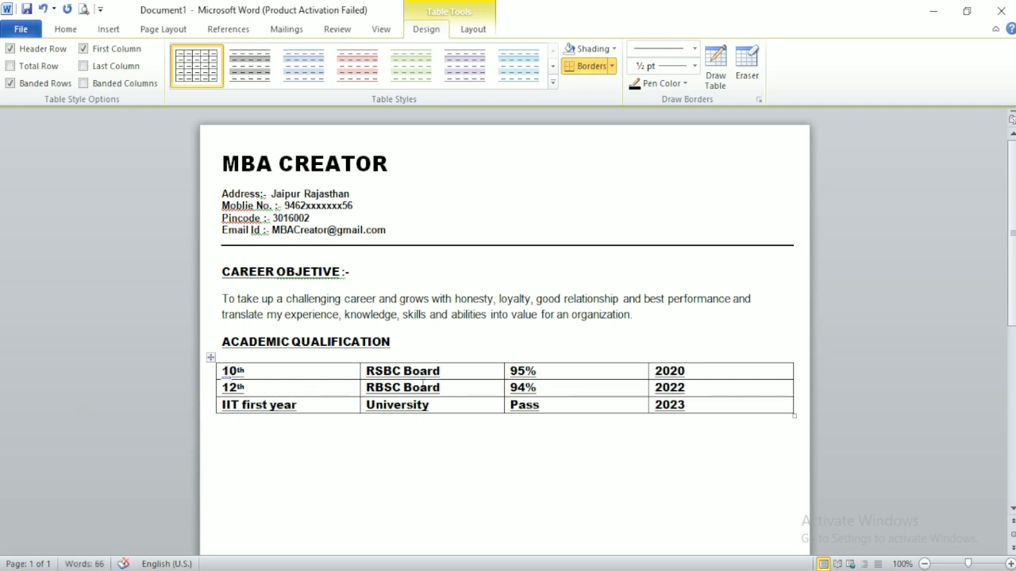
# Step: Set the board, result and year columns to Arial Bold
pyautogui.moveTo(362, 371); pyautogui.dragTo(680, 407)
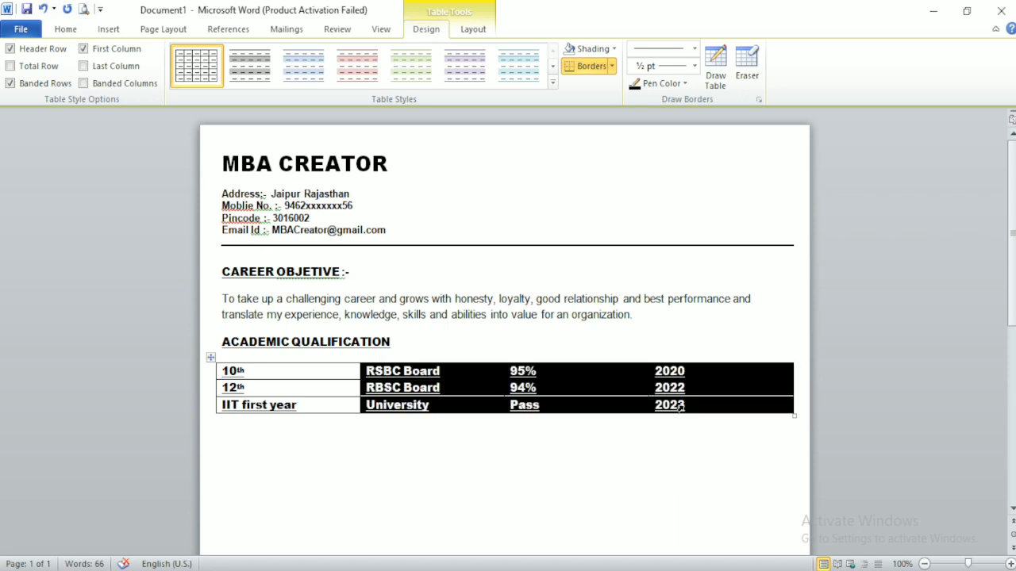
pyautogui.click(67, 29)
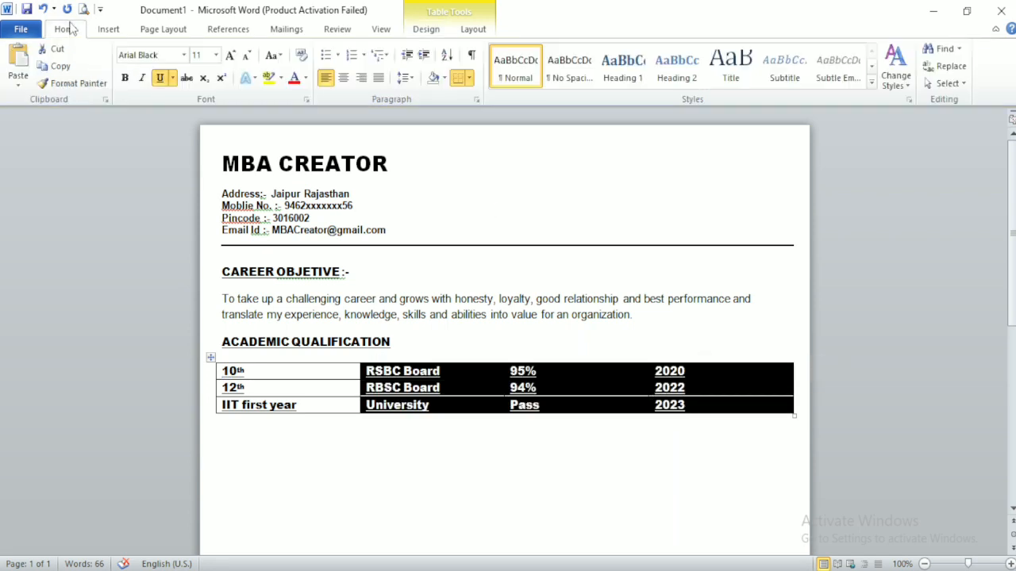
pyautogui.click(159, 55)
pyautogui.press('Right')
pyautogui.press('BackSpace')
pyautogui.press('BackSpace')
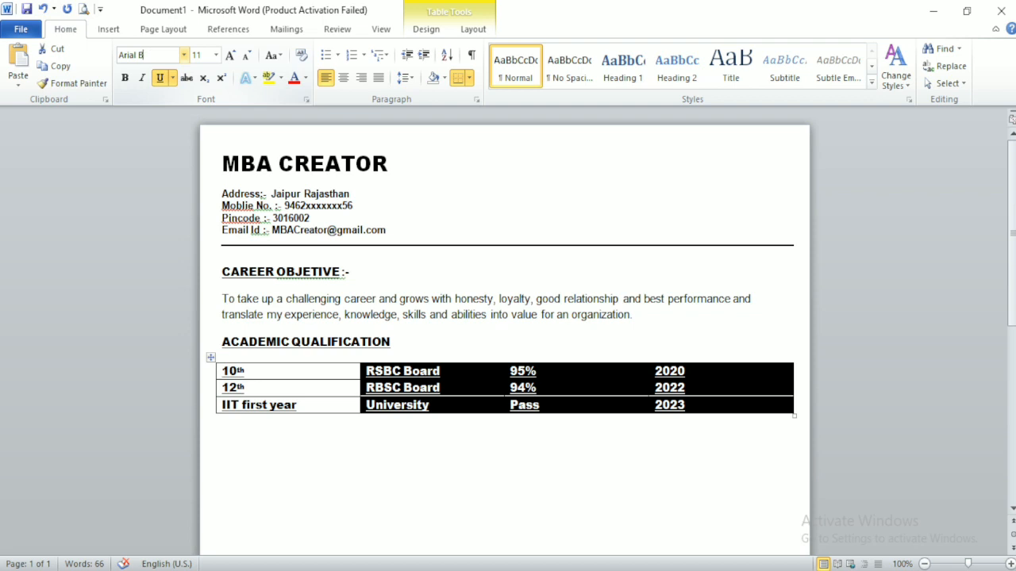
pyautogui.write('old')
pyautogui.press('Return')
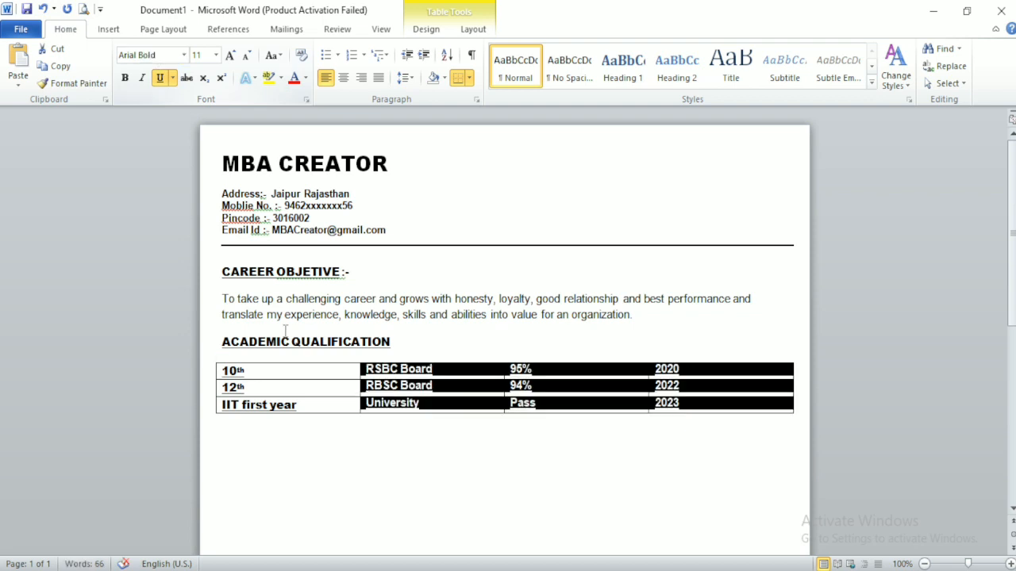
pyautogui.click(427, 419)
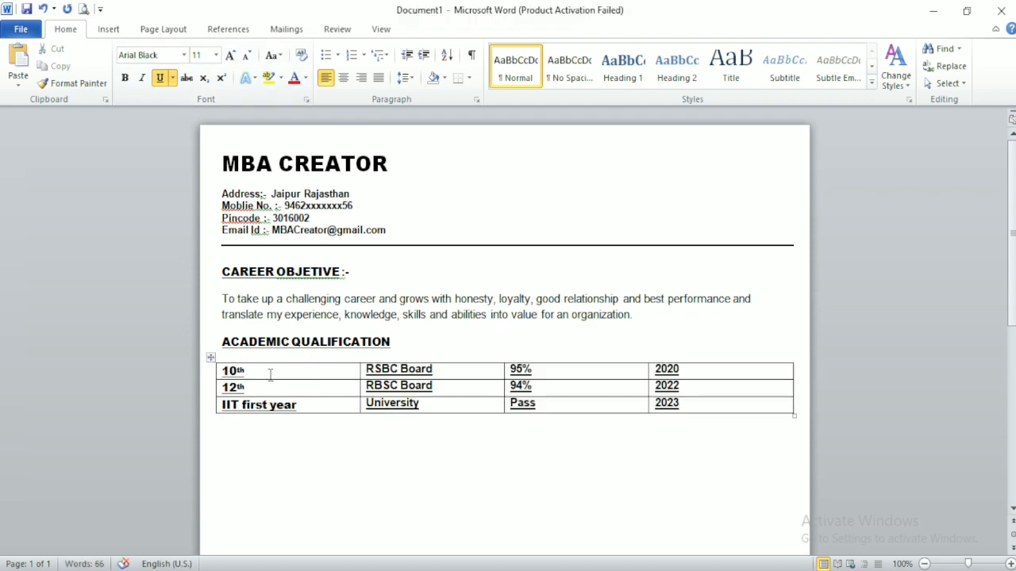
# Step: Apply a light blue banded table style to the whole table
pyautogui.moveTo(367, 369); pyautogui.dragTo(373, 387)
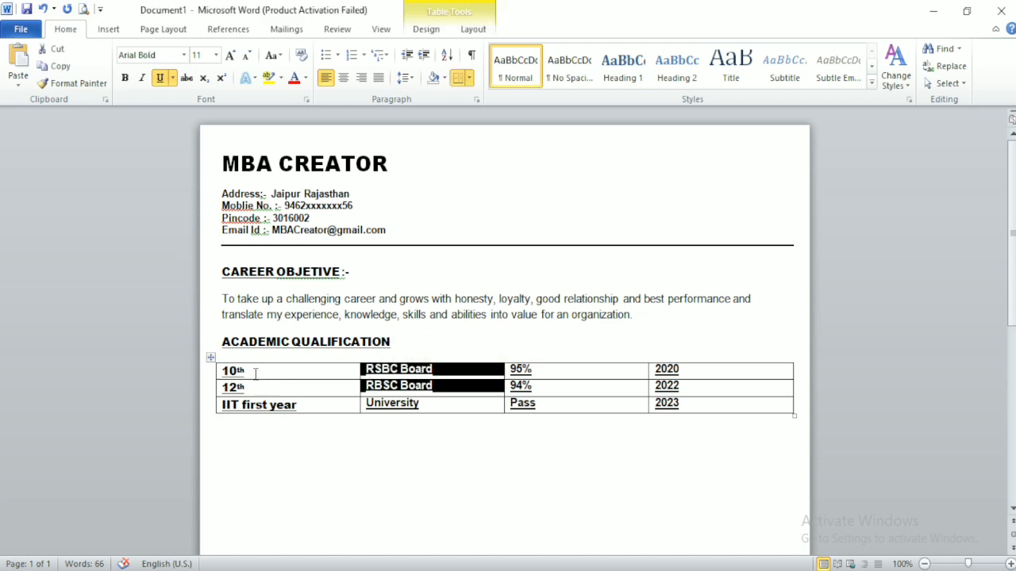
pyautogui.moveTo(225, 370); pyautogui.dragTo(680, 409)
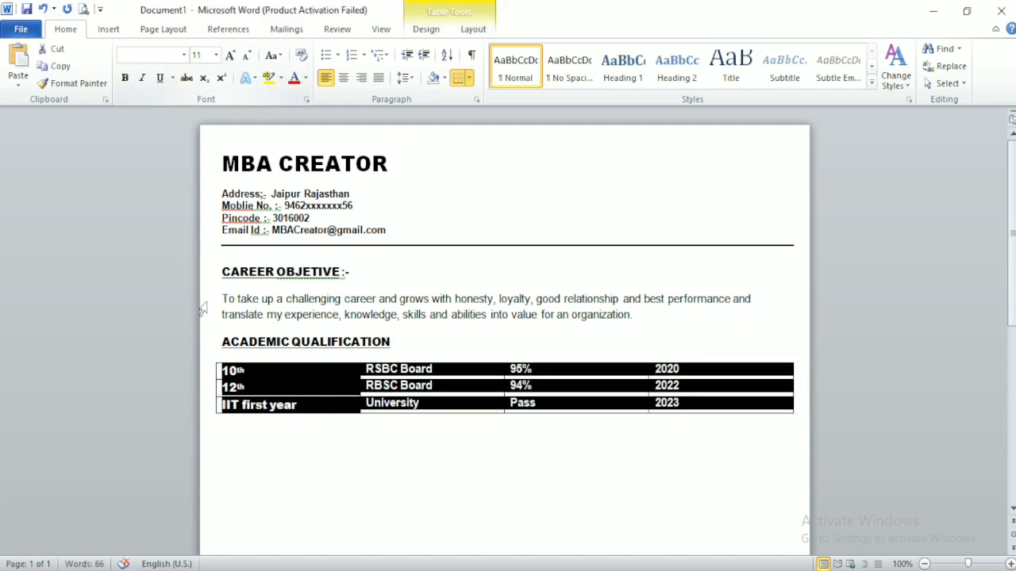
pyautogui.click(473, 29)
pyautogui.click(424, 30)
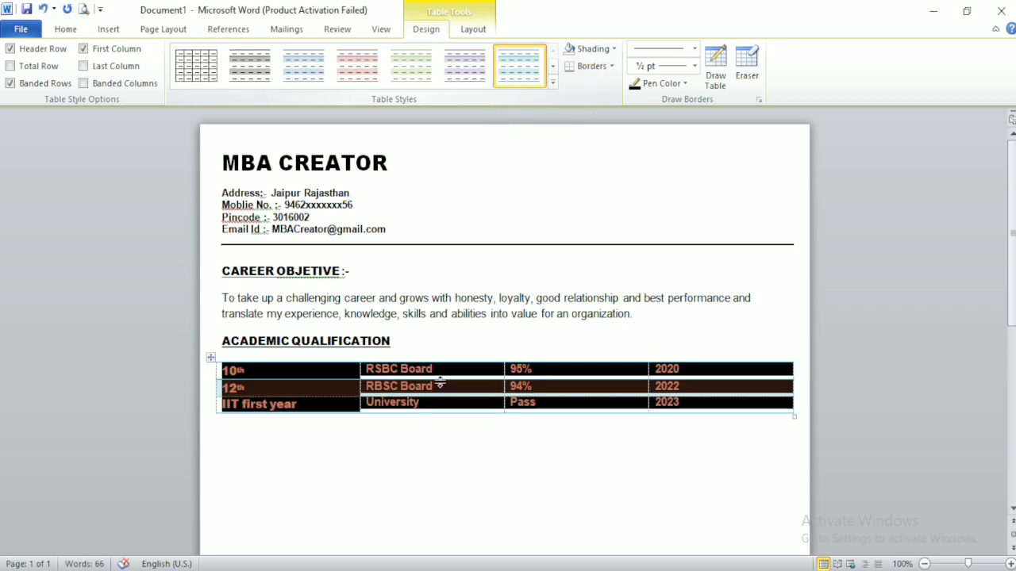
pyautogui.click(392, 474)
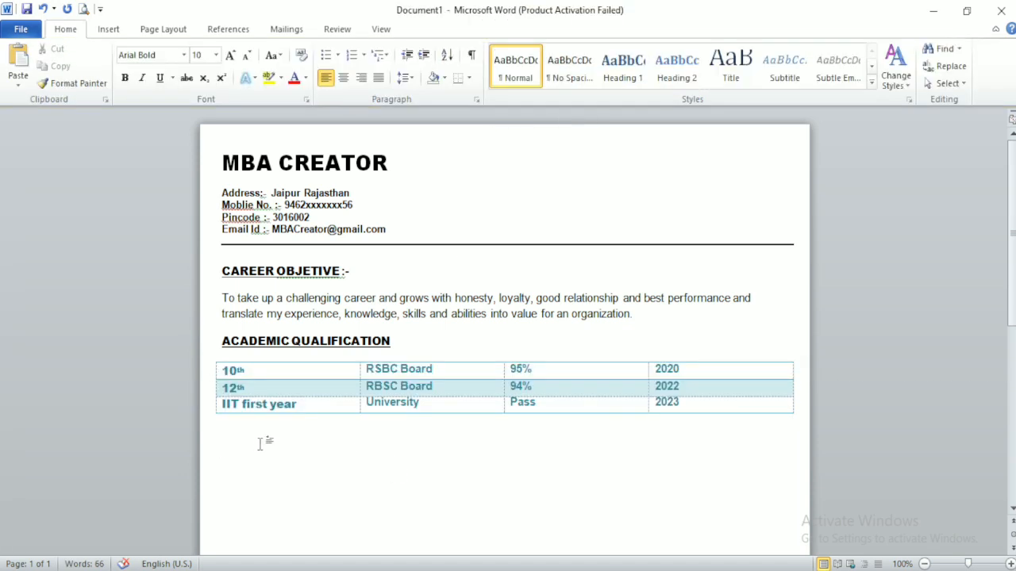
# Step: Paste the COMPUTER SKILLS section and add a Web Developer bullet listing HTML, CSS and JavaScript
pyautogui.write('COMPUTER SKILLS Graphic Designer\t: Adobe Photoshop, Adobe InDesign, Corel Draw')
pyautogui.press('Return')
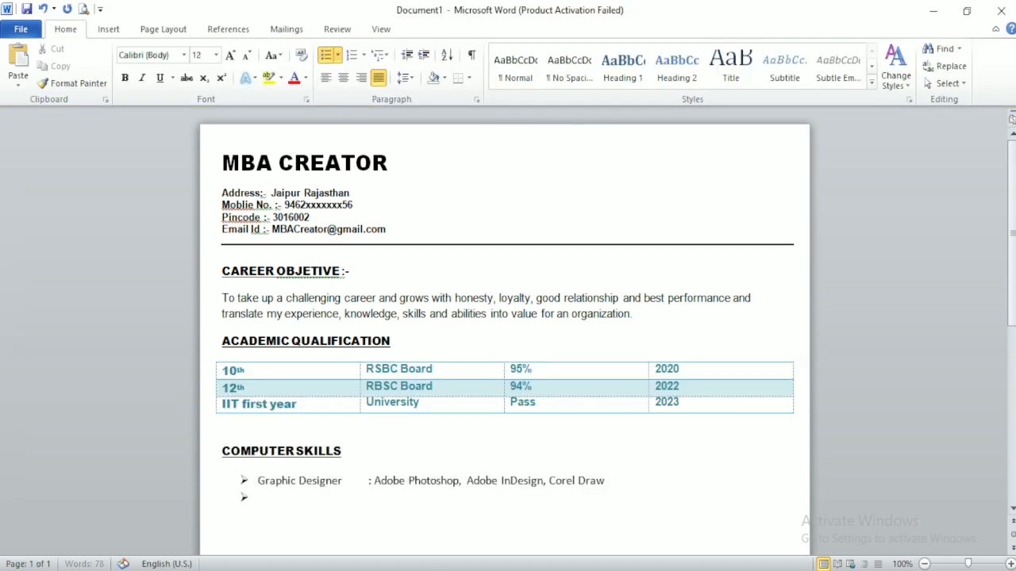
pyautogui.write('Web Developer')
pyautogui.press('Tab')
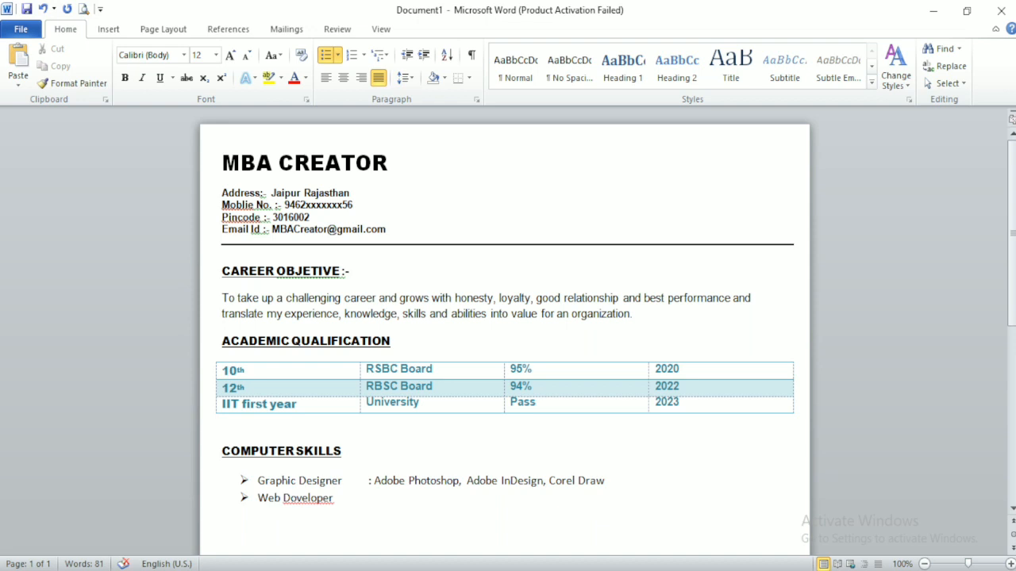
pyautogui.press('BackSpace')
pyautogui.press('BackSpace')
pyautogui.press('Tab')
pyautogui.write('HTML,CSS AD')
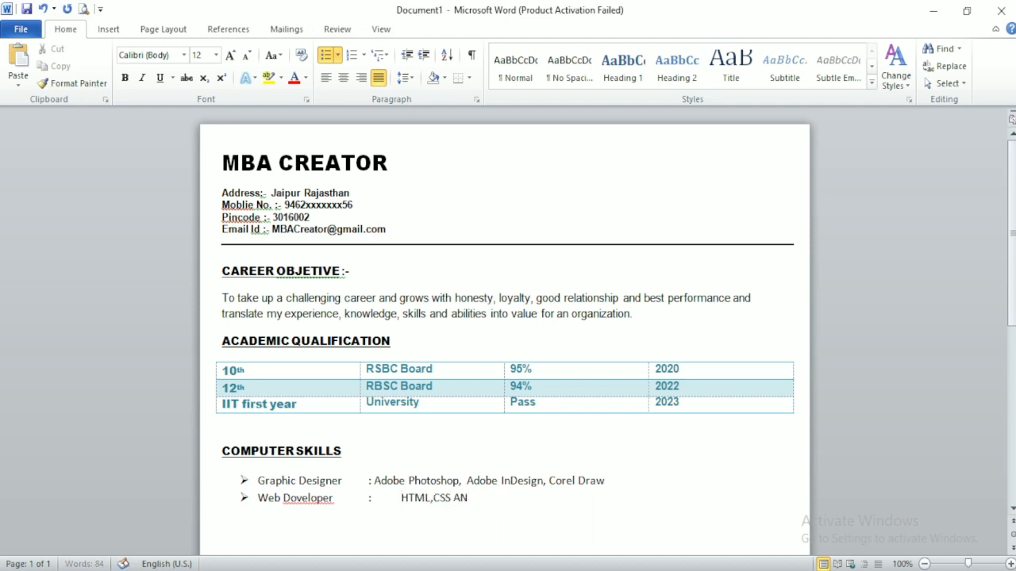
pyautogui.write('D JAVA SCRI')
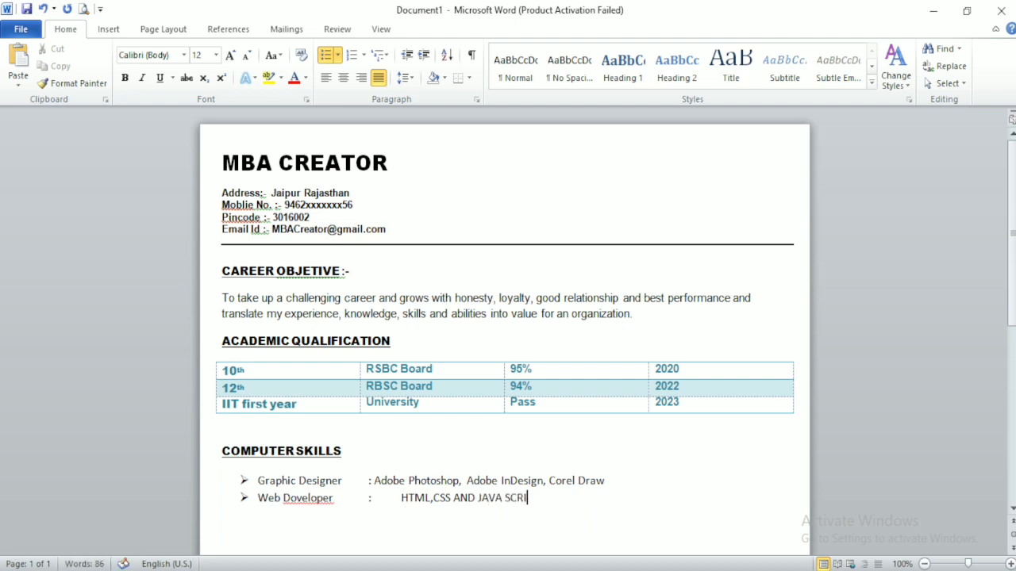
pyautogui.write('TPT')
# Step: Add a Game designer bullet listing Unity, Python, Java and rutter
pyautogui.press('Return')
pyautogui.write('MS')
pyautogui.press('BackSpace')
pyautogui.press('BackSpace')
pyautogui.write('Game d')
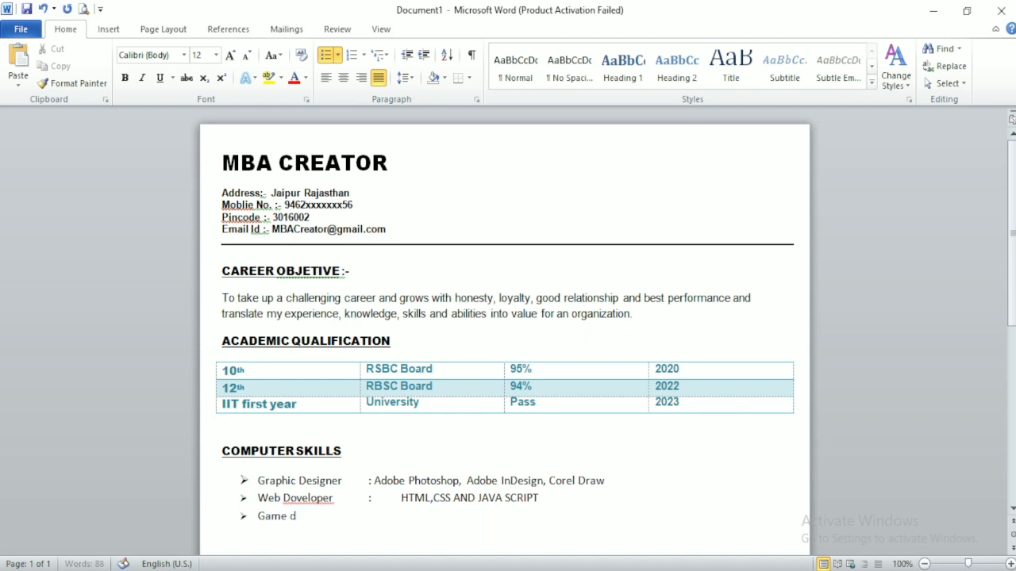
pyautogui.write('esigner')
pyautogui.press('Tab')
pyautogui.write(': Unity')
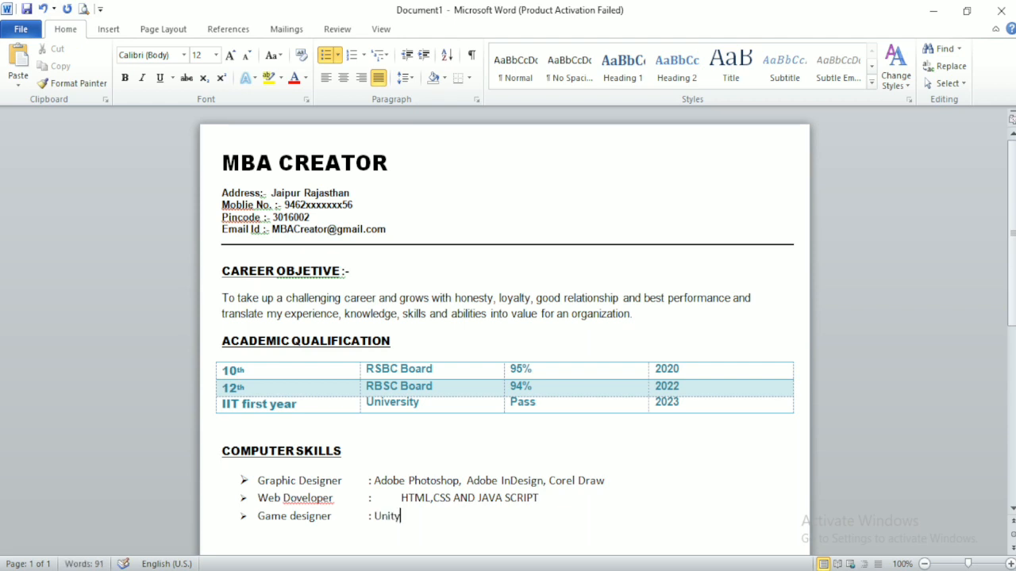
pyautogui.write(' , ')
pyautogui.write('Ph')
pyautogui.write('thon ')
pyautogui.write('Java')
pyautogui.press('super')
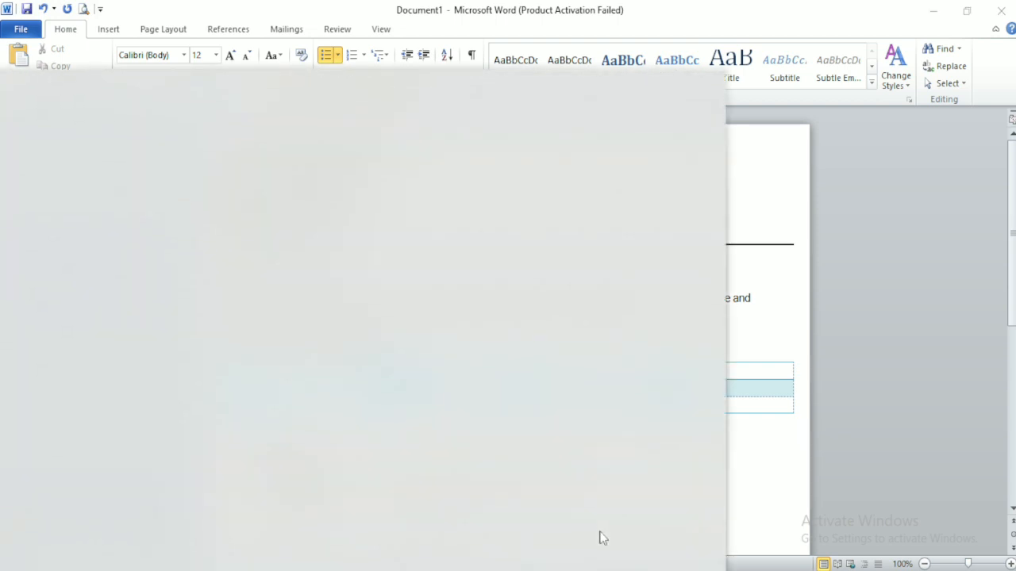
pyautogui.press('super')
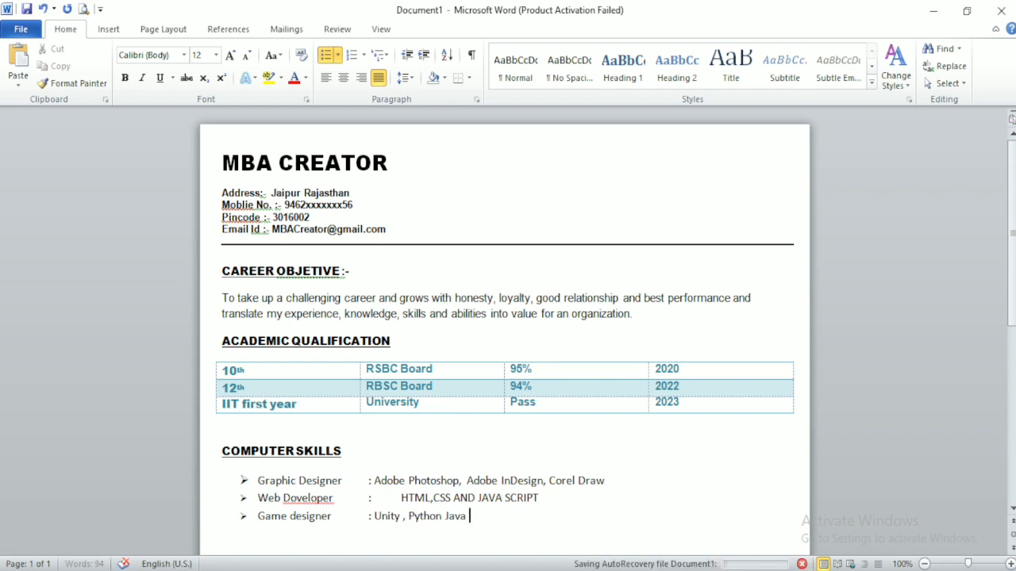
pyautogui.write('and ')
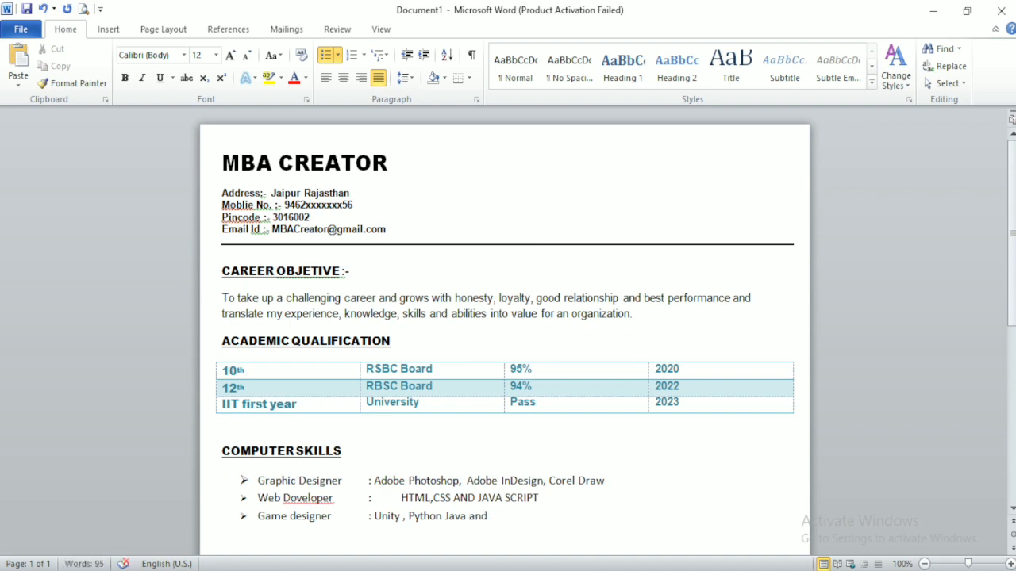
pyautogui.write('rutter')
# Step: Correct the last word to Rutter and add a comma after Python
pyautogui.press('BackSpace')
pyautogui.press('BackSpace')
pyautogui.press('BackSpace')
pyautogui.press('BackSpace')
pyautogui.press('BackSpace')
pyautogui.press('BackSpace')
pyautogui.write('Rutter')
pyautogui.click(443, 516)
pyautogui.write(',')
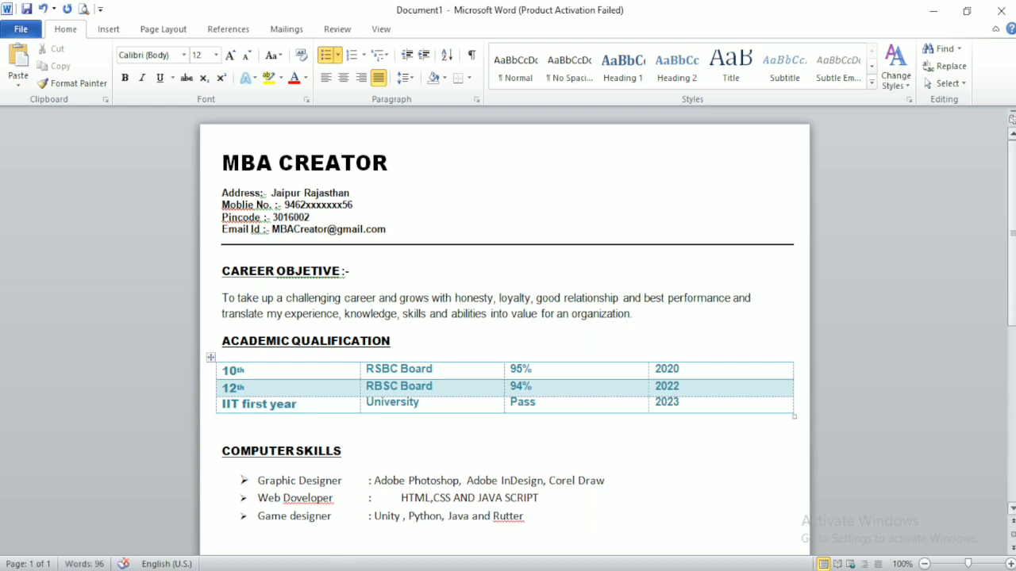
pyautogui.scroll(-3, 433, 512)
# Step: Paste the STRENGTHFACTOR paragraph and the PERSONAL PROFILE heading below it
pyautogui.write('STRENGTHFACTOR Good strength of working with team, Strong ability to work creative & determination.')
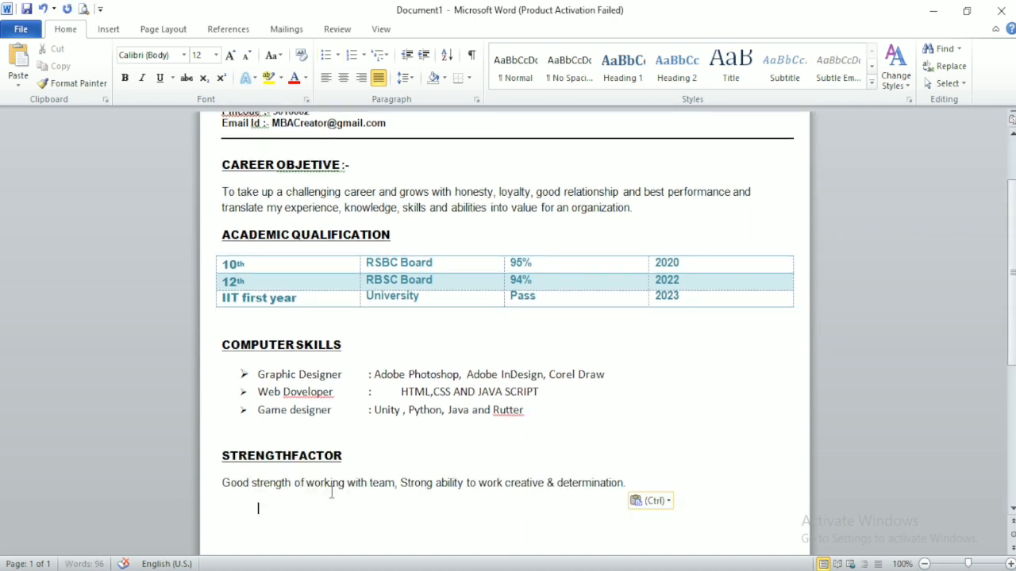
pyautogui.scroll(-5, 783, 492)
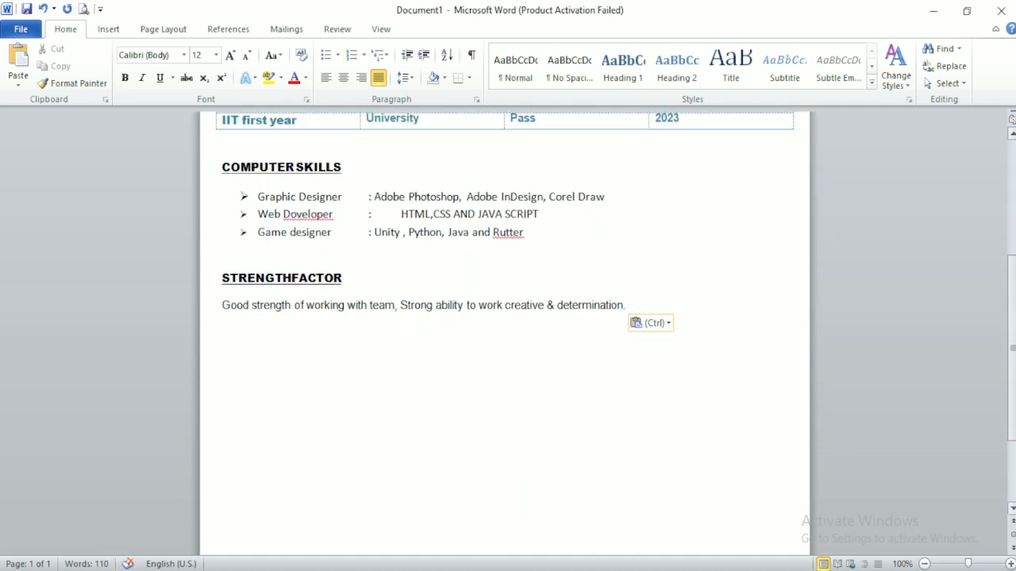
pyautogui.press('Tab')
pyautogui.press('Tab')
pyautogui.press('Return')
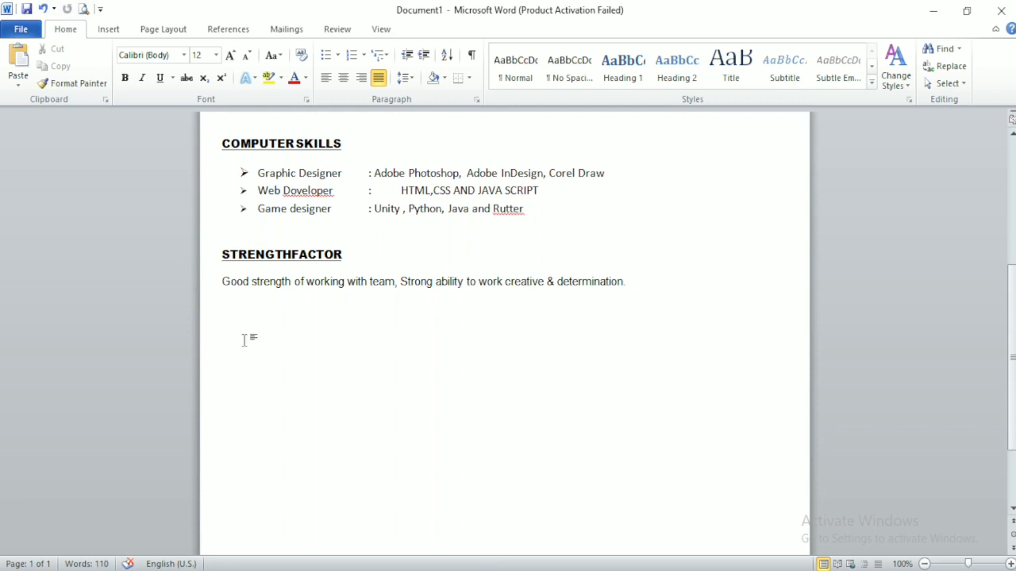
pyautogui.click(222, 336)
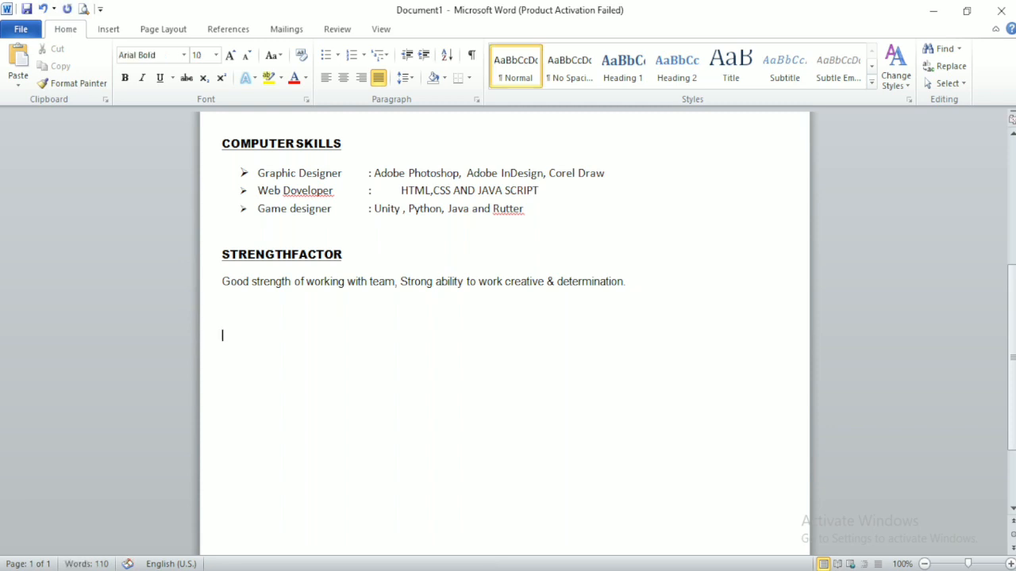
pyautogui.write('PERSONAL PROFILE :-')
pyautogui.click(245, 309)
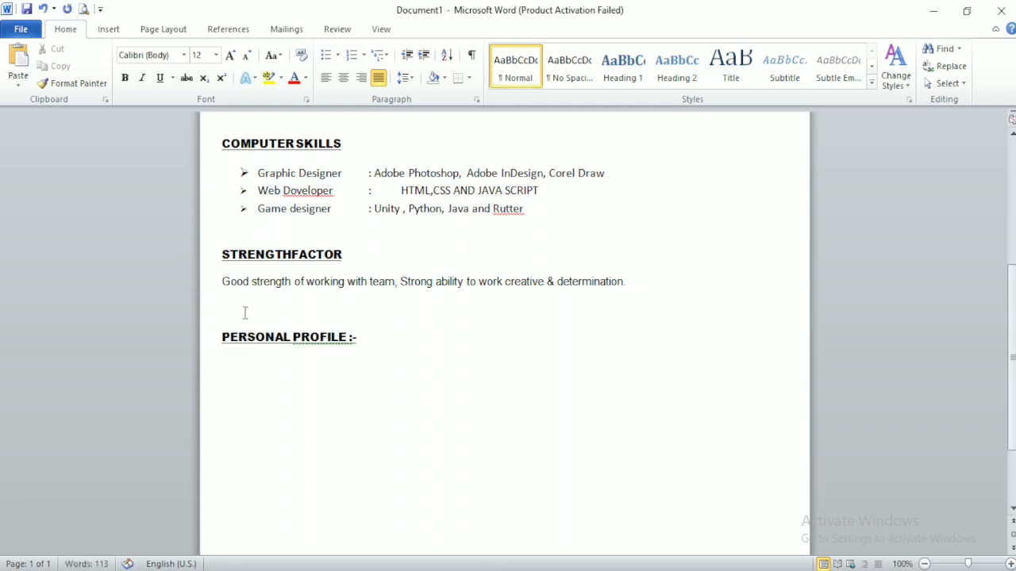
pyautogui.press('BackSpace')
pyautogui.click(363, 310)
pyautogui.press('Return')
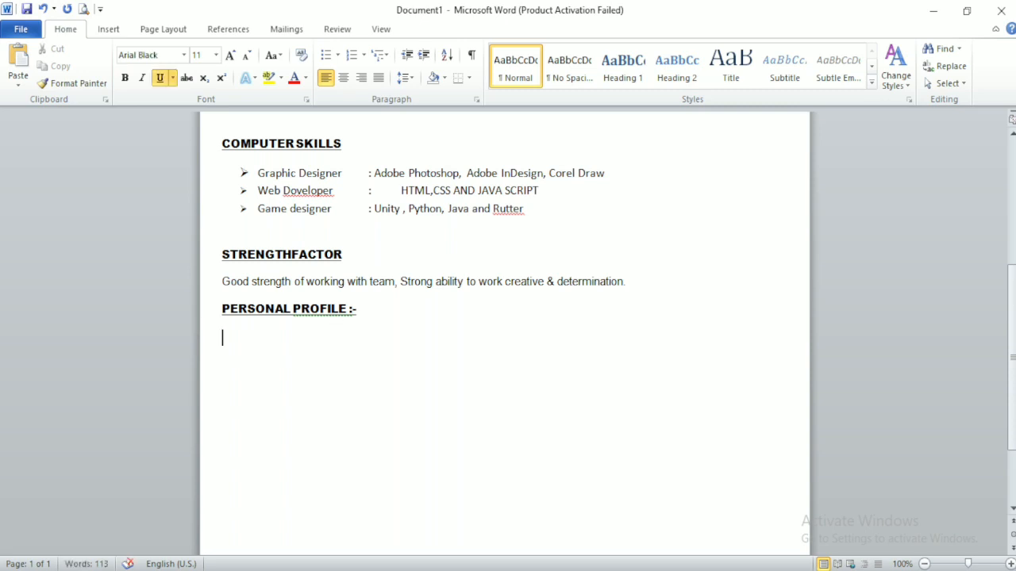
# Step: Add Father Name and Mother Name lines with the parents' names, plus Nationality :- Indian
pyautogui.write('Father Name :- ')
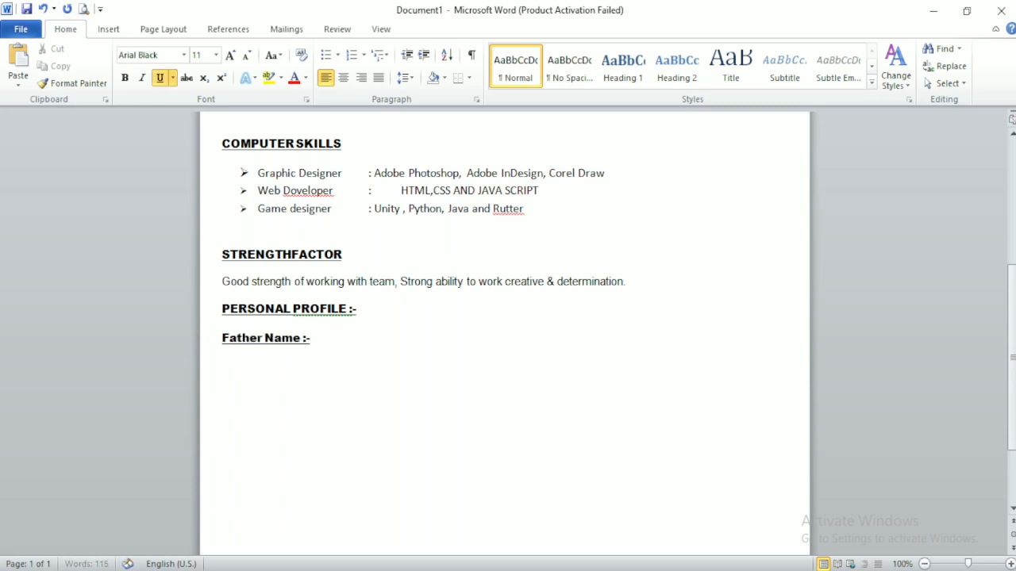
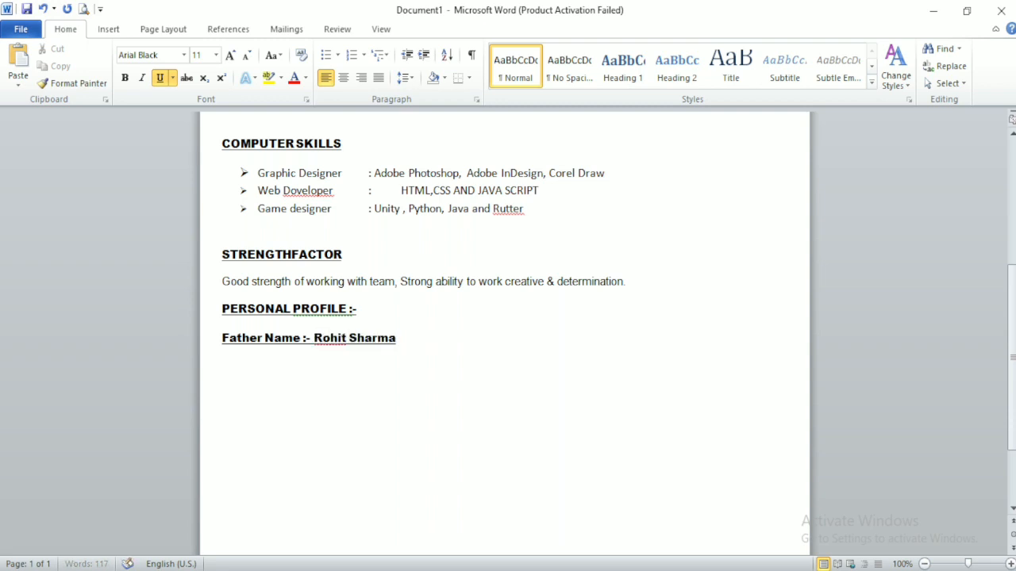
pyautogui.press('Return')
pyautogui.write('Moth')
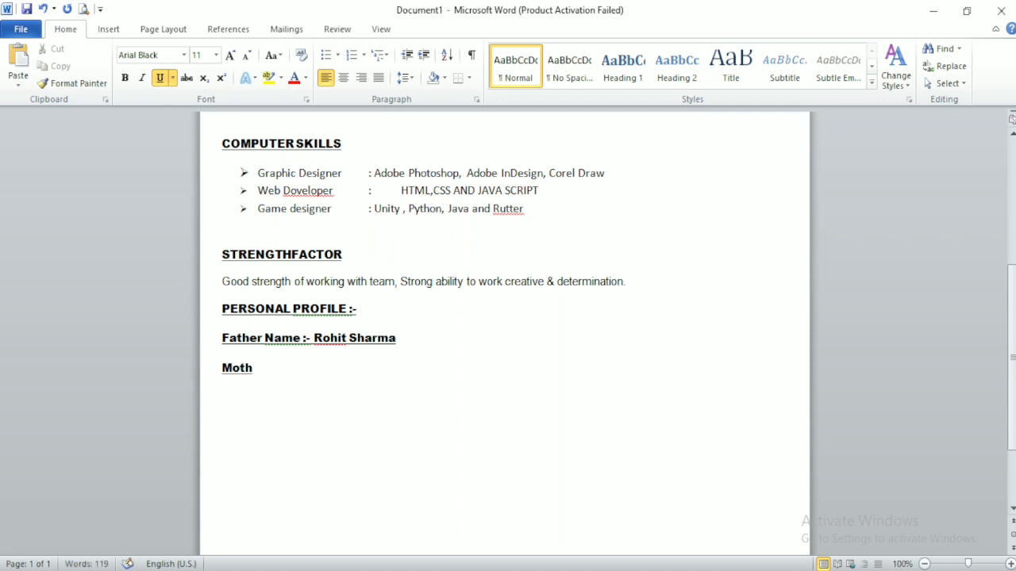
pyautogui.write('er Name :- ')
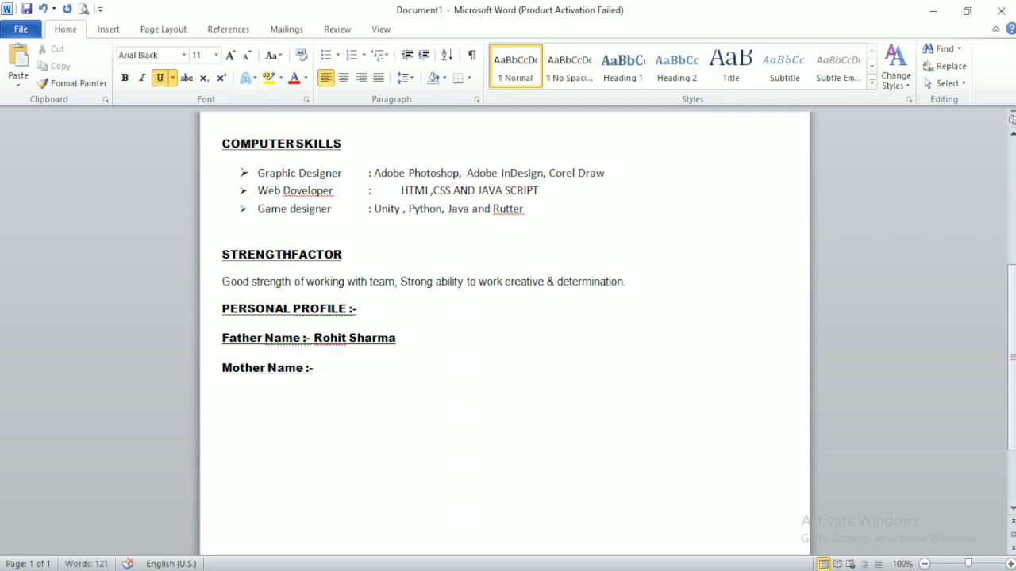
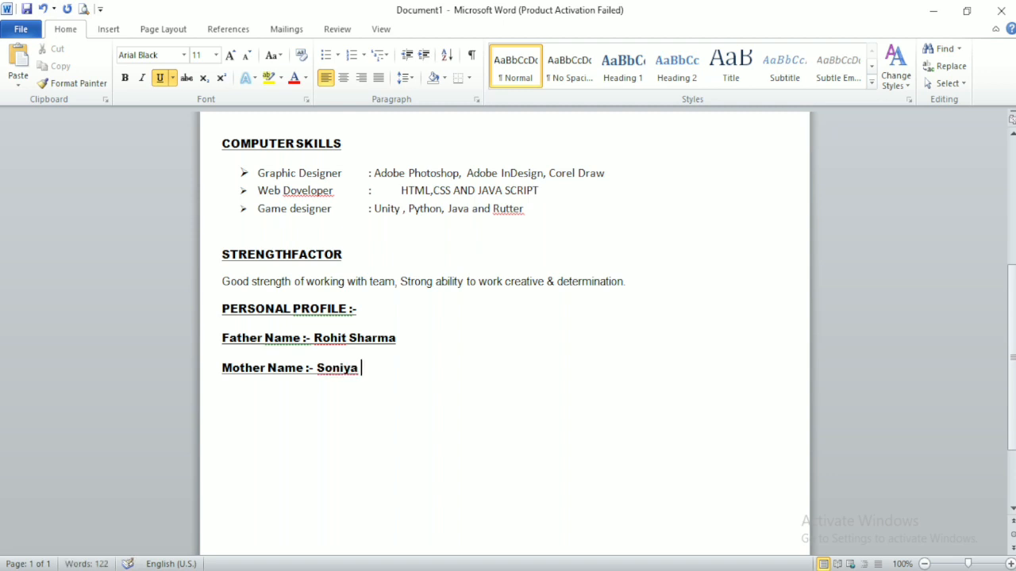
pyautogui.press('Return')
pyautogui.write('NAtional')
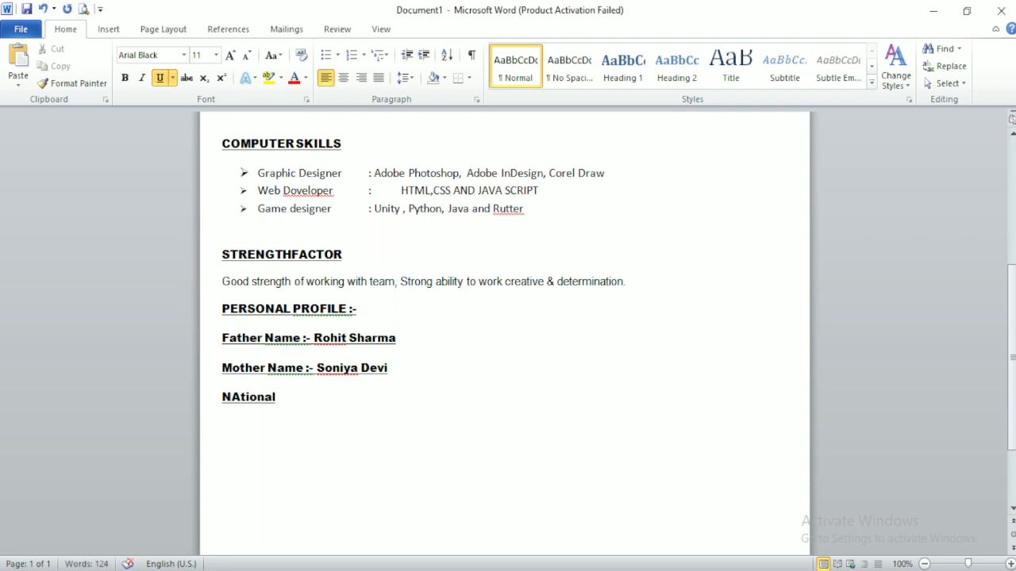
pyautogui.press('BackSpace')
pyautogui.press('BackSpace')
pyautogui.press('BackSpace')
pyautogui.press('BackSpace')
pyautogui.write('tional')
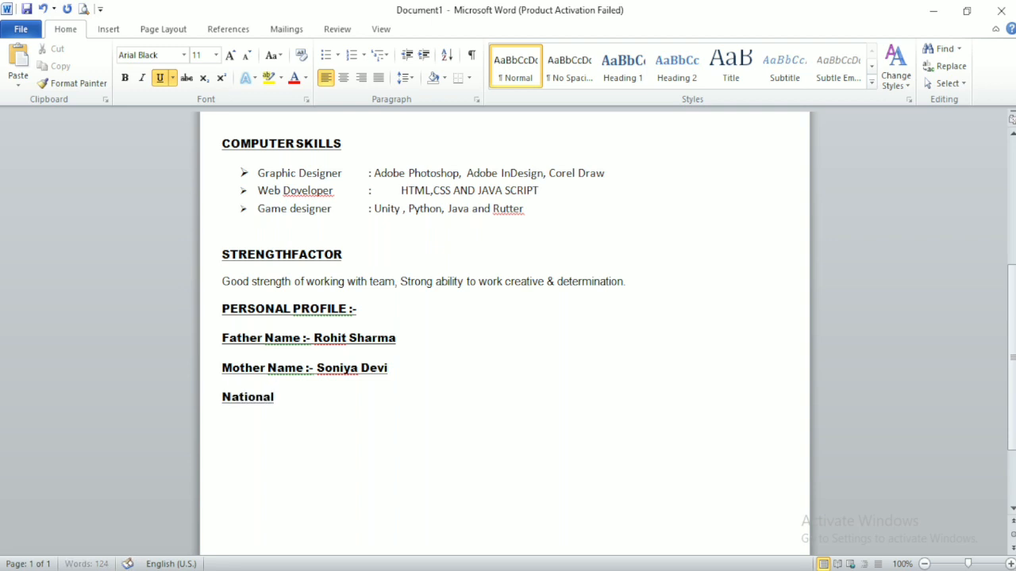
pyautogui.write('ity :- Indei')
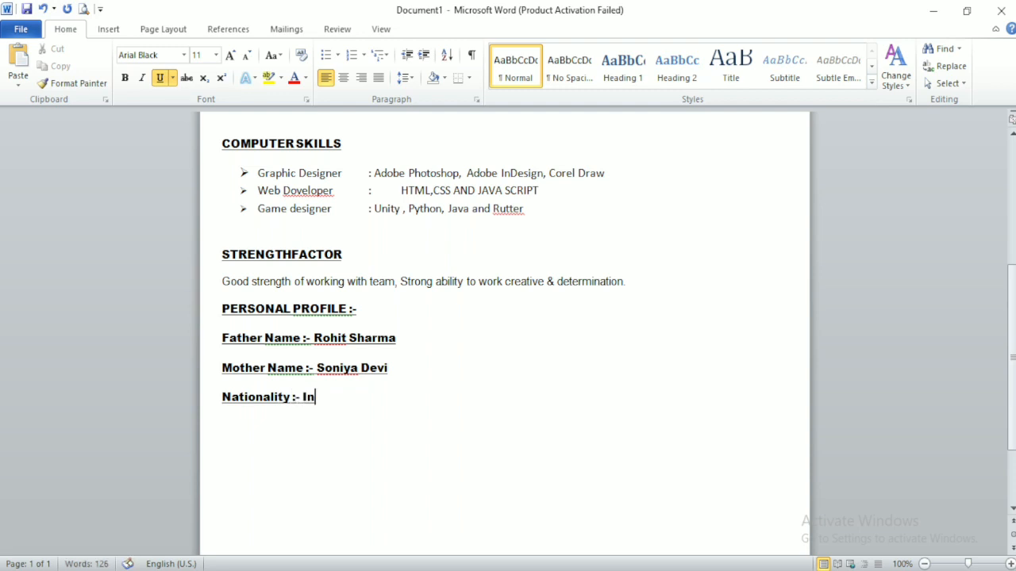
pyautogui.press('BackSpace')
pyautogui.press('BackSpace')
pyautogui.write('ian')
pyautogui.press('Return')
pyautogui.moveTo(222, 395); pyautogui.dragTo(358, 424)
# Step: Paste Marital Status, Religion and Nationality rows and set the parent-name lines to Arial
pyautogui.write('Marital Status\t:\tUnmarried Religion\t:\tHindu Nationality\t:\tIndian')
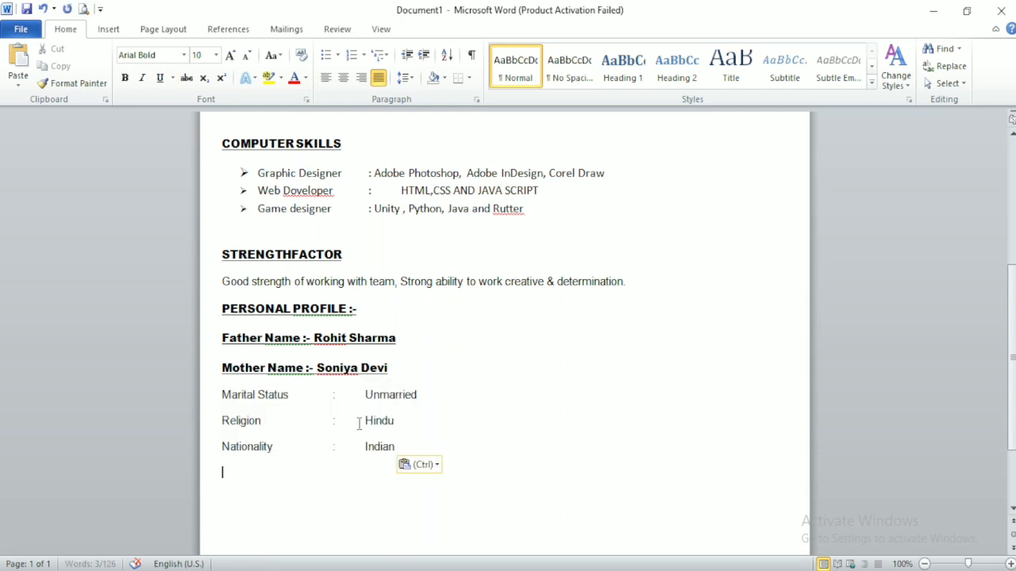
pyautogui.moveTo(222, 330); pyautogui.dragTo(396, 372)
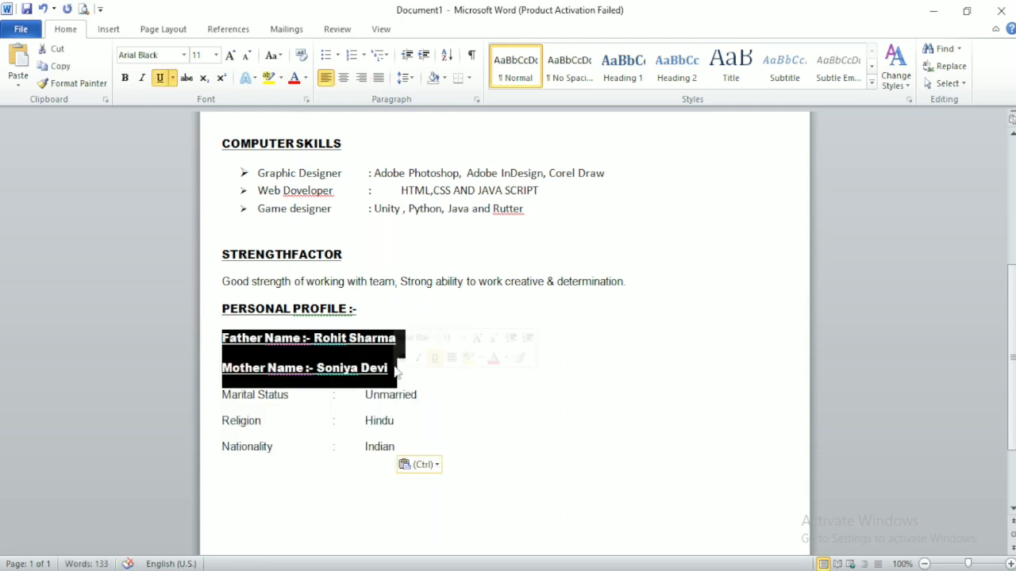
pyautogui.click(169, 55)
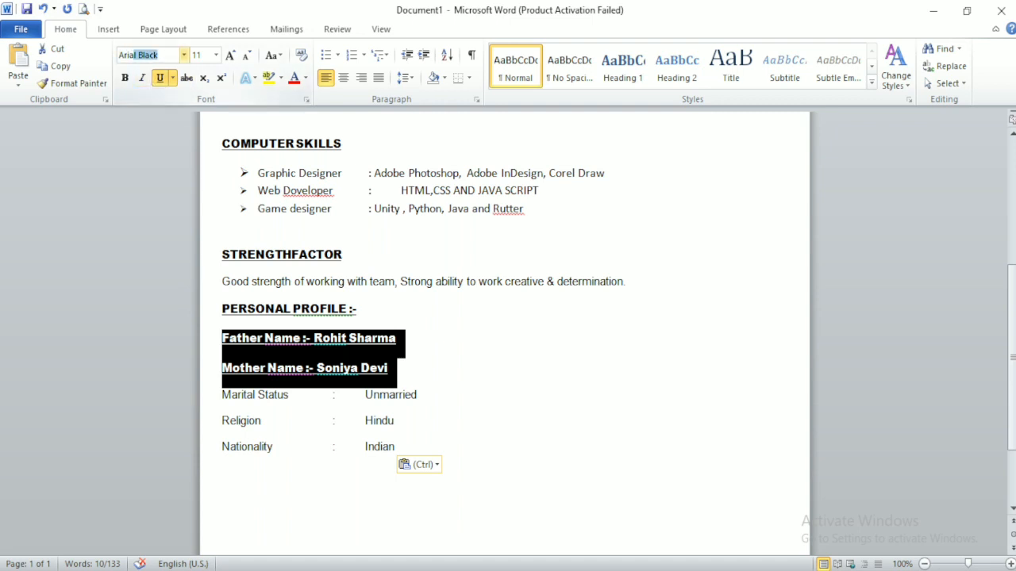
pyautogui.press('Return')
pyautogui.click(171, 59)
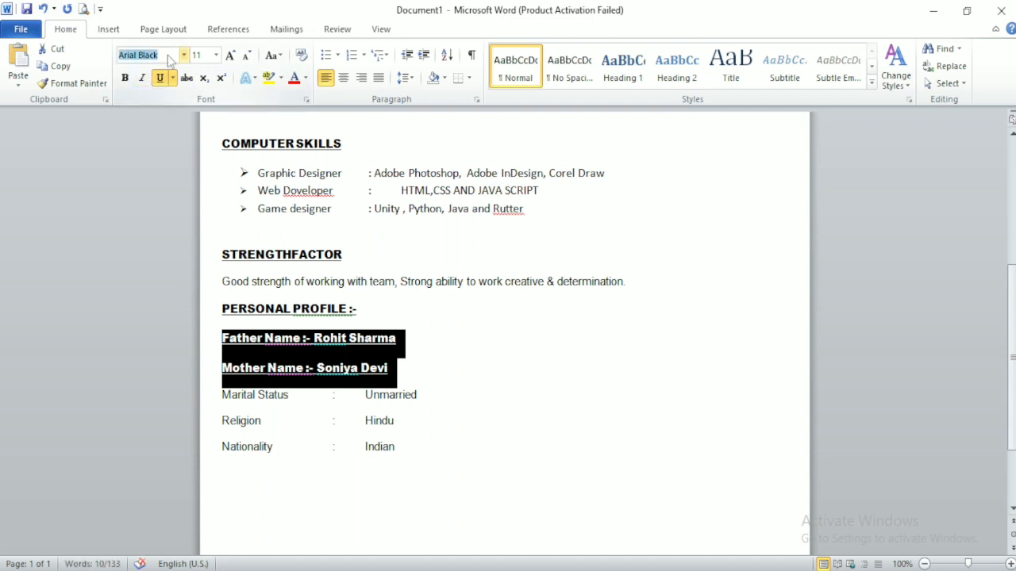
pyautogui.press('BackSpace')
pyautogui.write('Arial')
pyautogui.press('Delete')
pyautogui.press('Return')
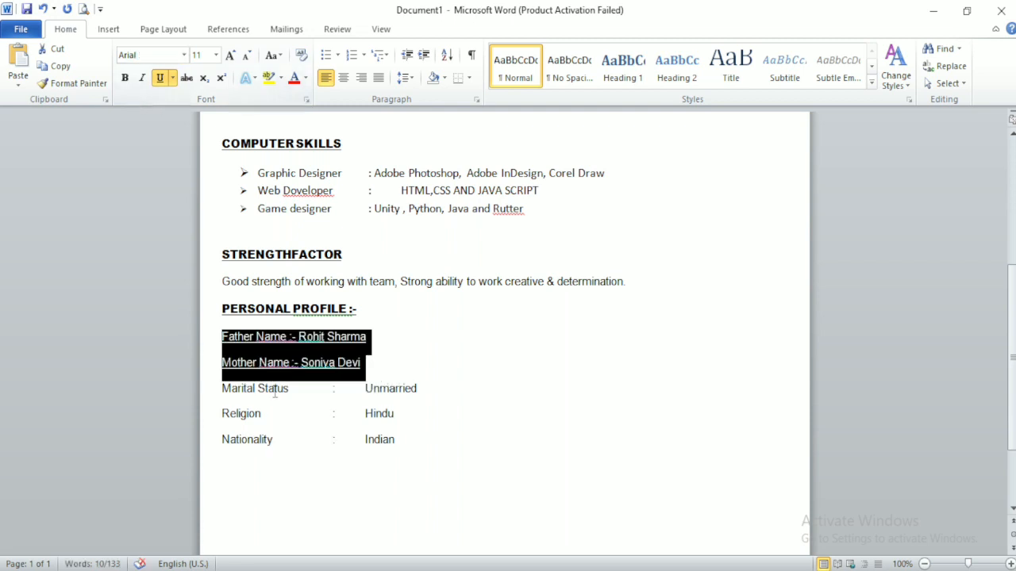
# Step: Remove the underline from the Father Name through Religion lines
pyautogui.click(278, 363)
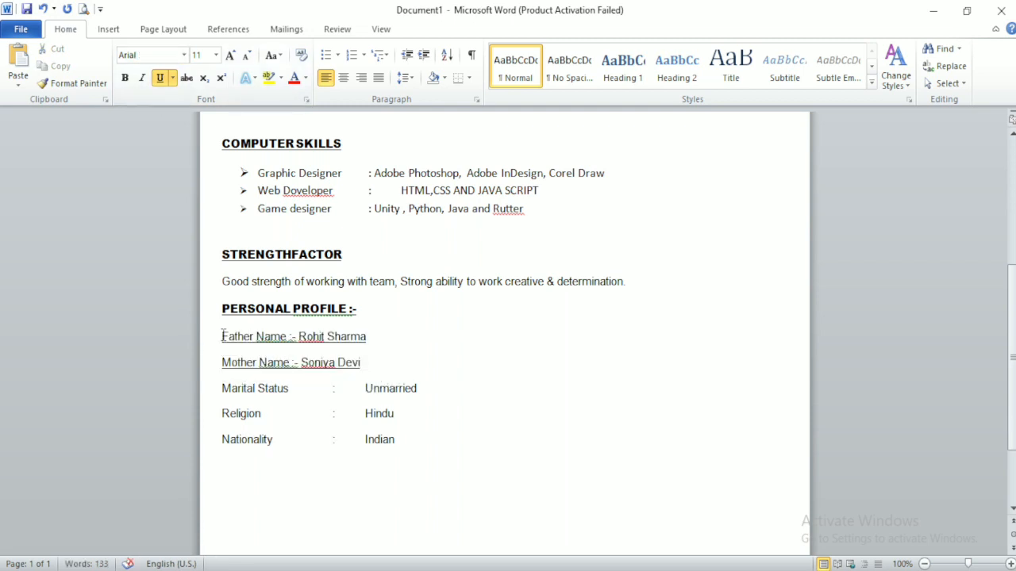
pyautogui.moveTo(223, 337); pyautogui.dragTo(426, 413)
pyautogui.click(160, 78)
pyautogui.click(159, 78)
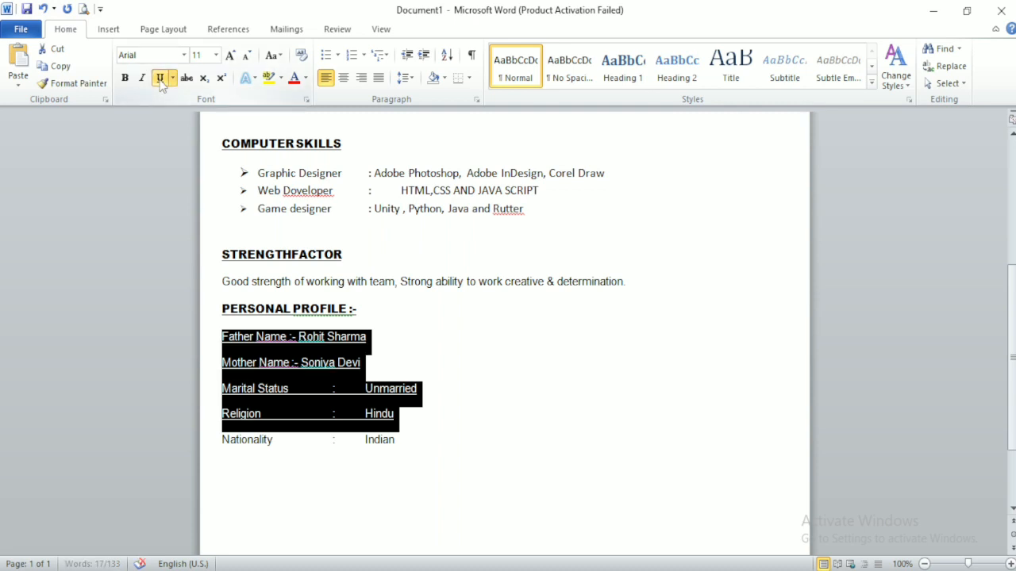
pyautogui.click(159, 78)
pyautogui.click(291, 351)
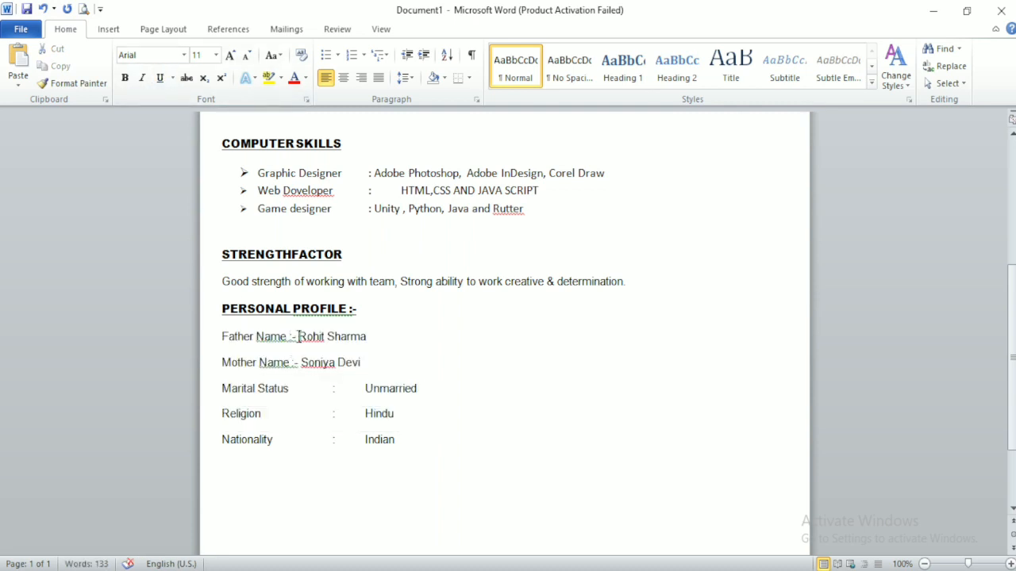
# Step: Align the father's and mother's names under the colons using tabs
pyautogui.press('BackSpace')
pyautogui.press('BackSpace')
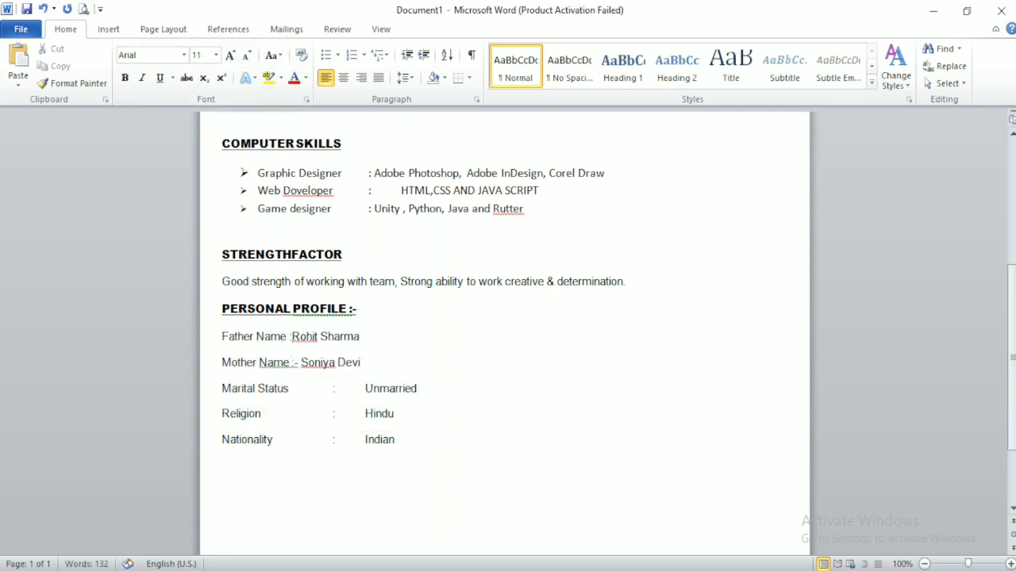
pyautogui.press('BackSpace')
pyautogui.press('Tab')
pyautogui.press('Tab')
pyautogui.press('BackSpace')
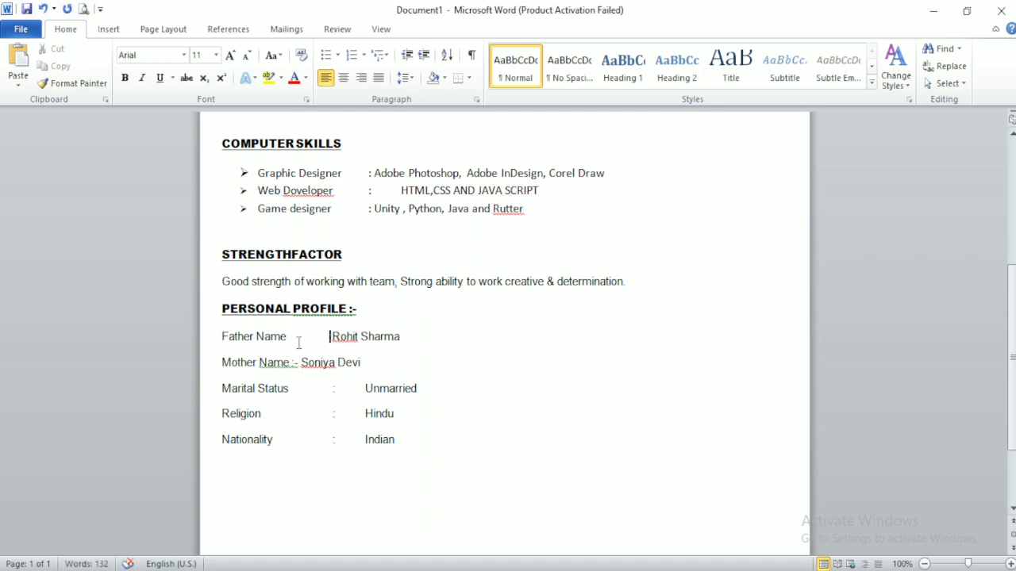
pyautogui.press('Tab')
pyautogui.press('BackSpace')
pyautogui.doubleClick(291, 362)
pyautogui.press('Tab')
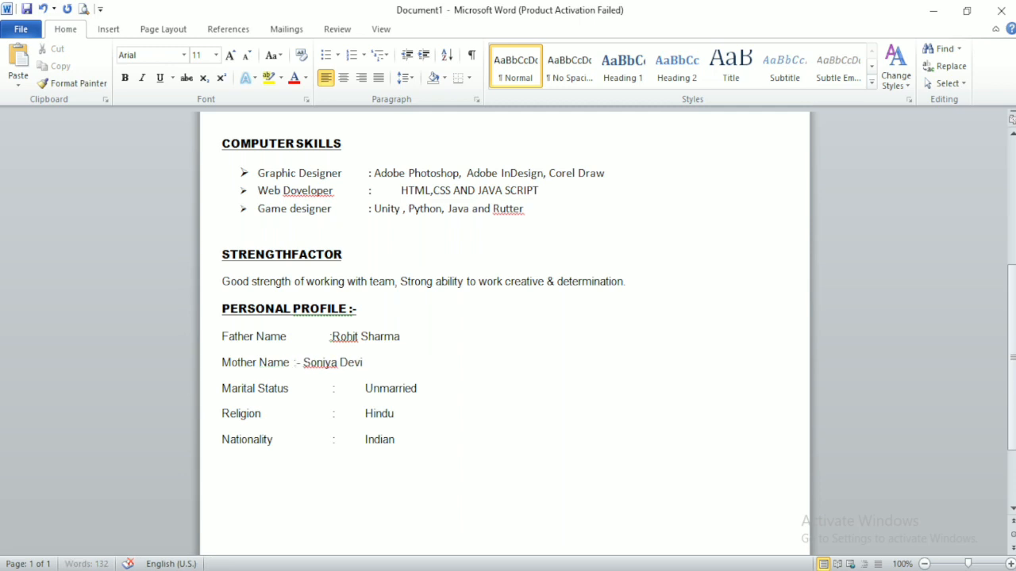
pyautogui.press('BackSpace')
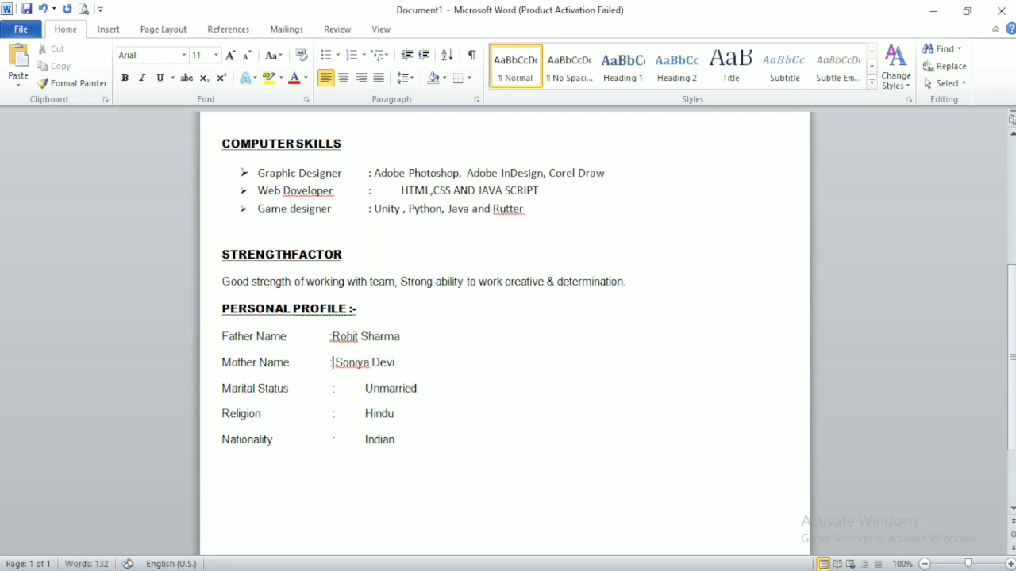
pyautogui.press('Tab')
pyautogui.press('BackSpace')
pyautogui.press('Tab')
pyautogui.write(':')
pyautogui.press('Tab')
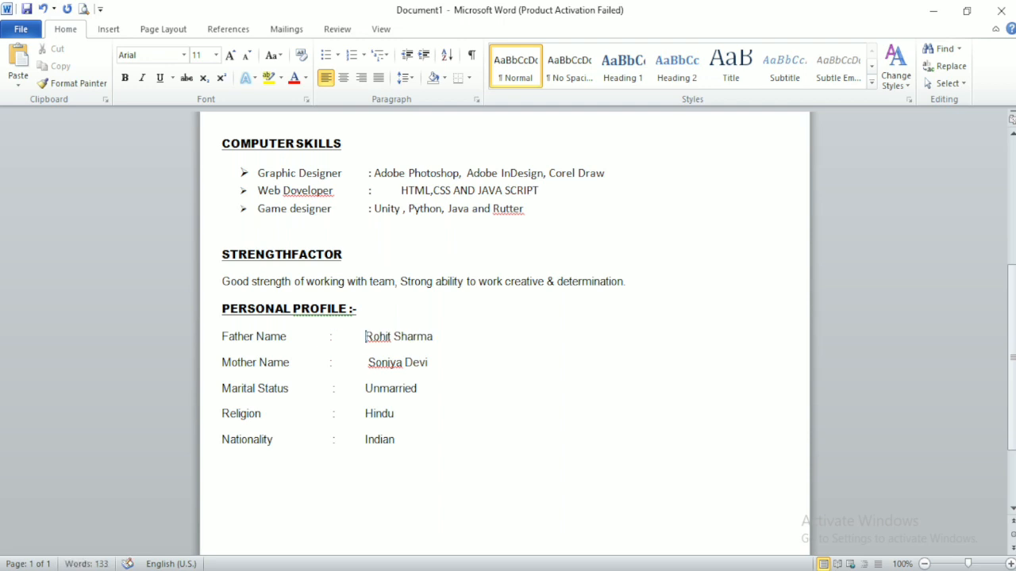
# Step: Add a 'Gander : Male' line below the Mother Name line
pyautogui.click(276, 436)
pyautogui.click(443, 367)
pyautogui.press('Return')
pyautogui.write('GA')
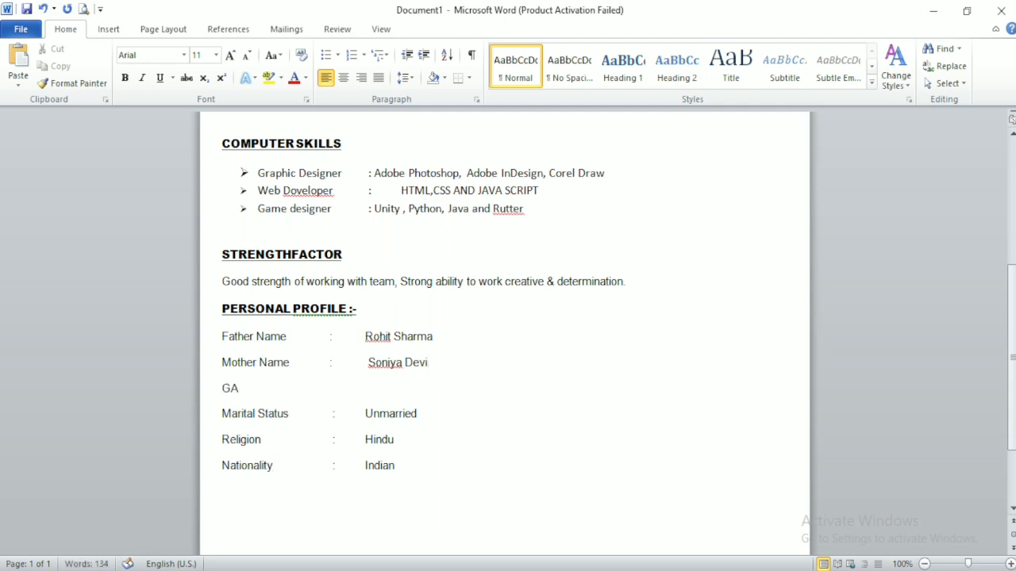
pyautogui.write('ander :Male')
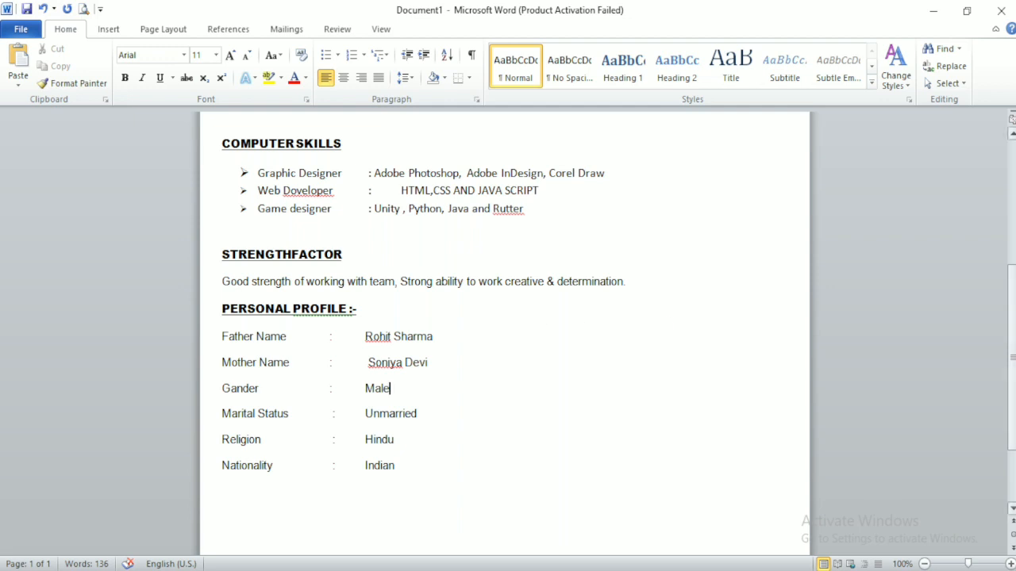
pyautogui.scroll(-3, 450, 366)
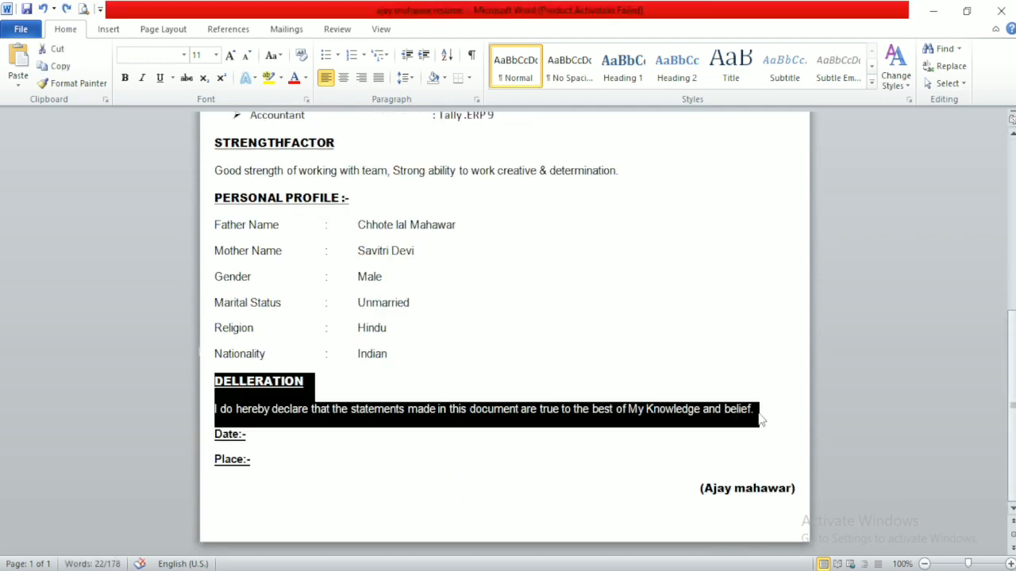
# Step: Paste the DELLERATION declaration below Nationality and remove the blank line above it
pyautogui.moveTo(492, 570)
pyautogui.click(551, 540)
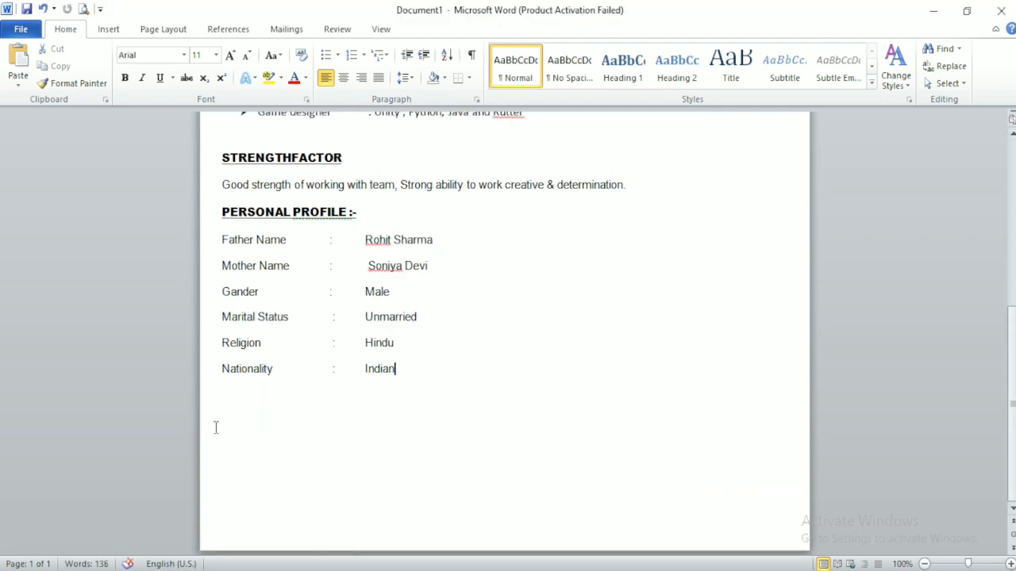
pyautogui.press('Return')
pyautogui.write('DELLERATION I do hereby declare that the statements made in this document are true to the best of My Knowledge and belief.')
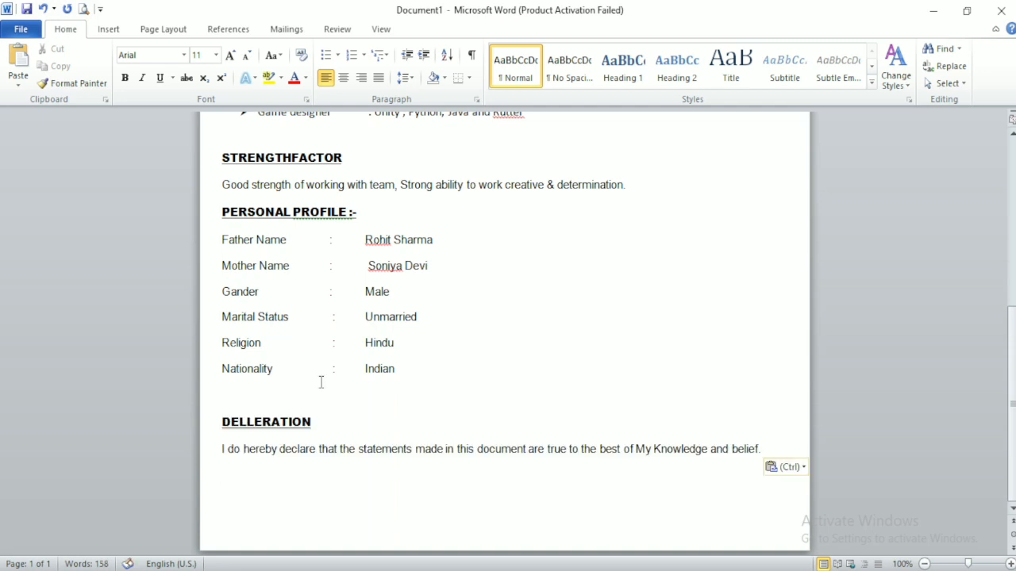
pyautogui.click(273, 388)
pyautogui.press('Delete')
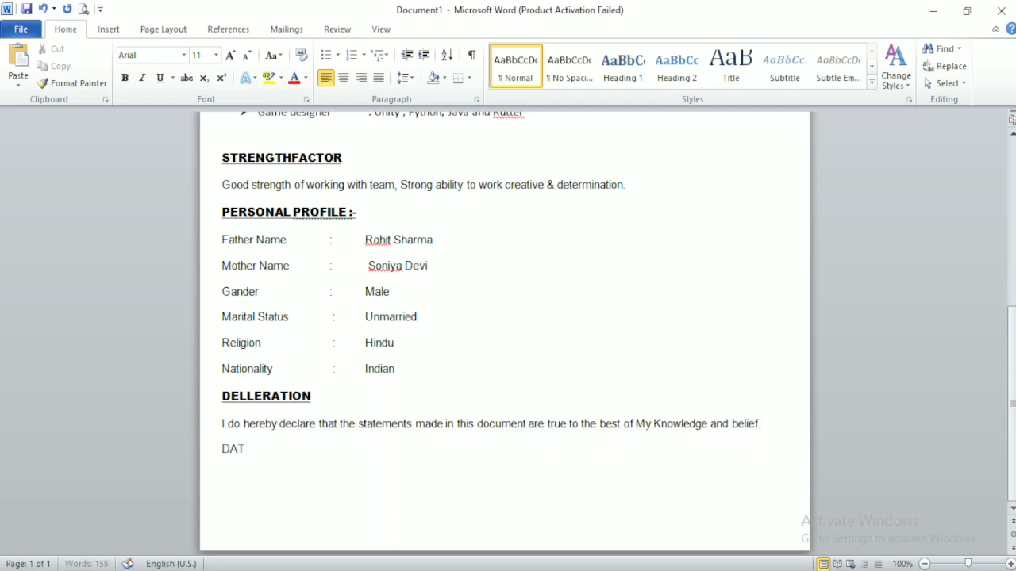
# Step: Add DATE:- and PLACE:- lines and a (MBA CREATOR) signature line
pyautogui.write('E:-')
pyautogui.press('Return')
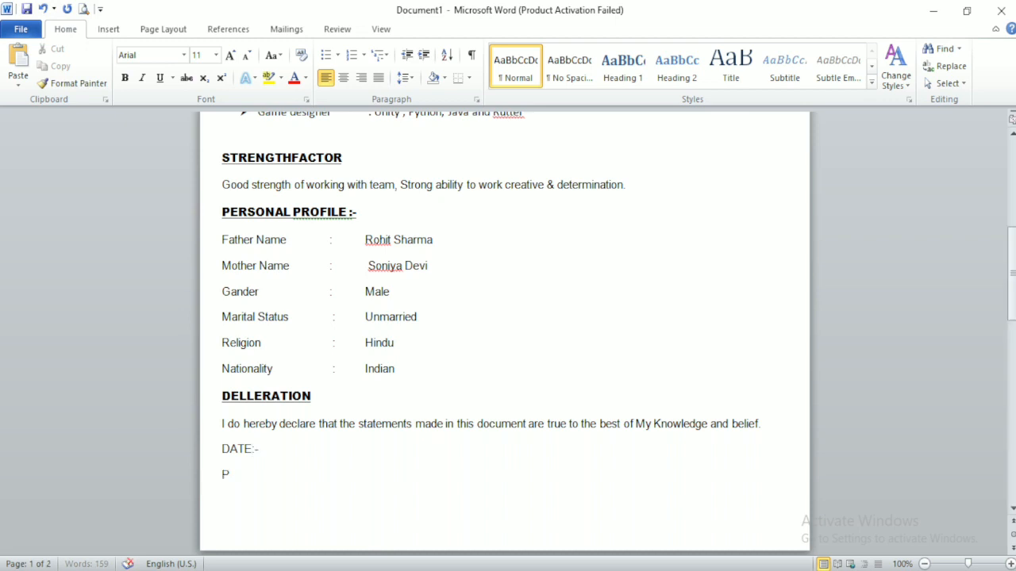
pyautogui.write('PLAV')
pyautogui.press('BackSpace')
pyautogui.write('C')
pyautogui.write('E"-')
pyautogui.write('"')
pyautogui.press('Return')
pyautogui.write(')(')
pyautogui.write('()')
pyautogui.moveTo(1012, 277); pyautogui.dragTo(1012, 324)
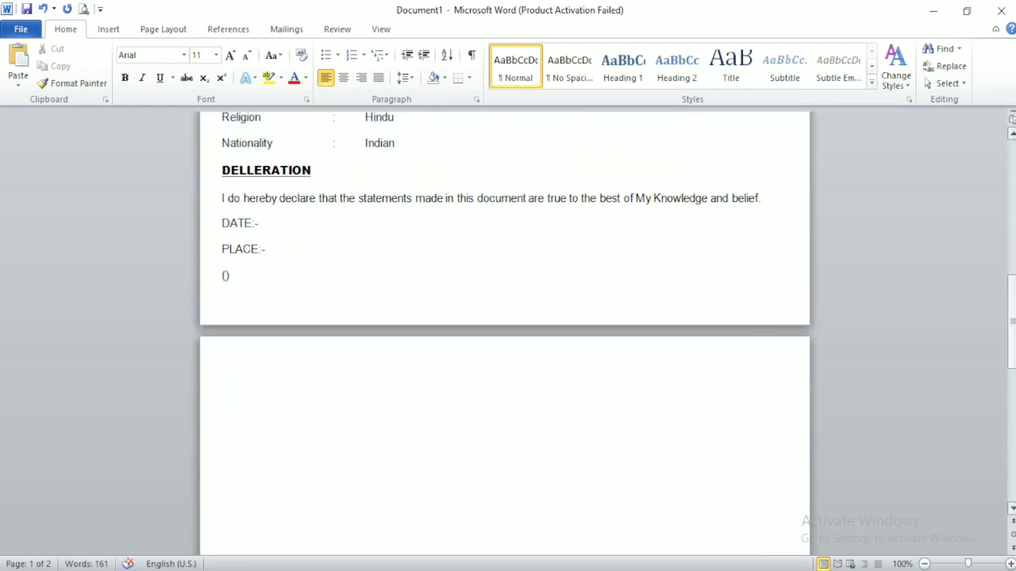
pyautogui.write('mbA')
pyautogui.press('BackSpace')
pyautogui.press('BackSpace')
pyautogui.press('BackSpace')
pyautogui.write('MBA CREAO')
pyautogui.press('BackSpace')
pyautogui.press('BackSpace')
pyautogui.press('BackSpace')
pyautogui.write('EATOR')
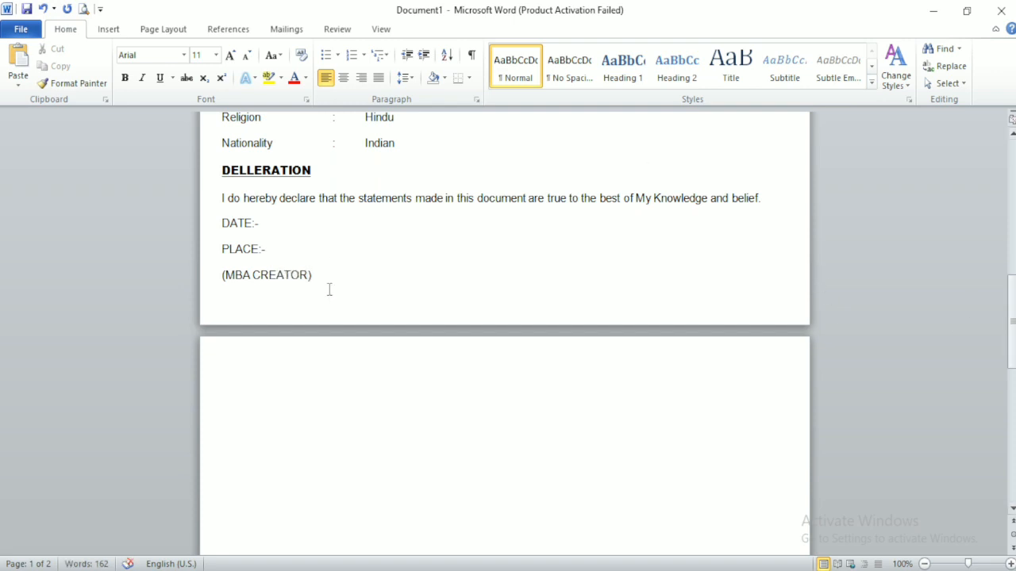
# Step: Bold the closing lines and underline the DATE:- and PLACE:- labels
pyautogui.moveTo(329, 289); pyautogui.dragTo(222, 221)
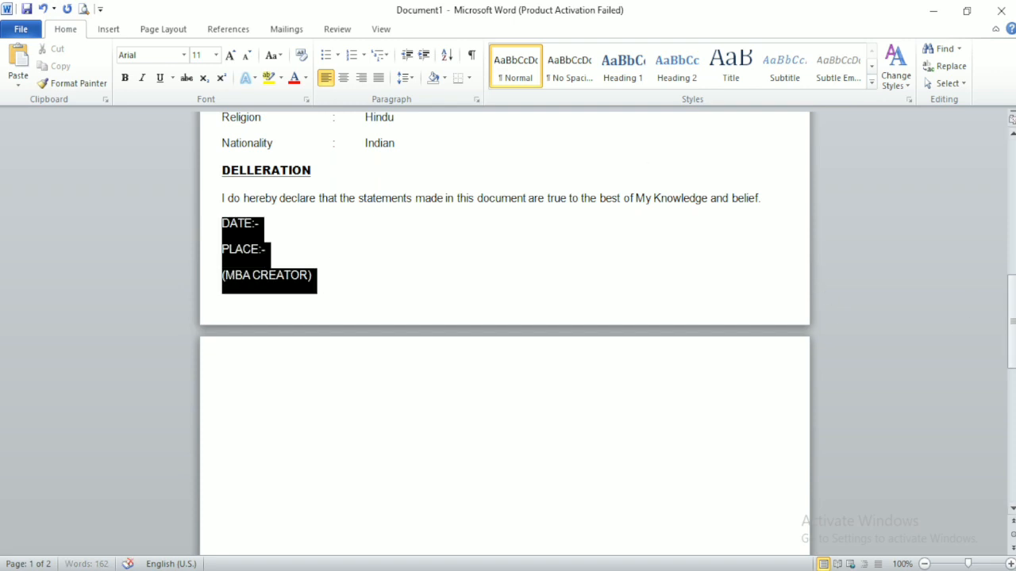
pyautogui.click(127, 86)
pyautogui.click(215, 223)
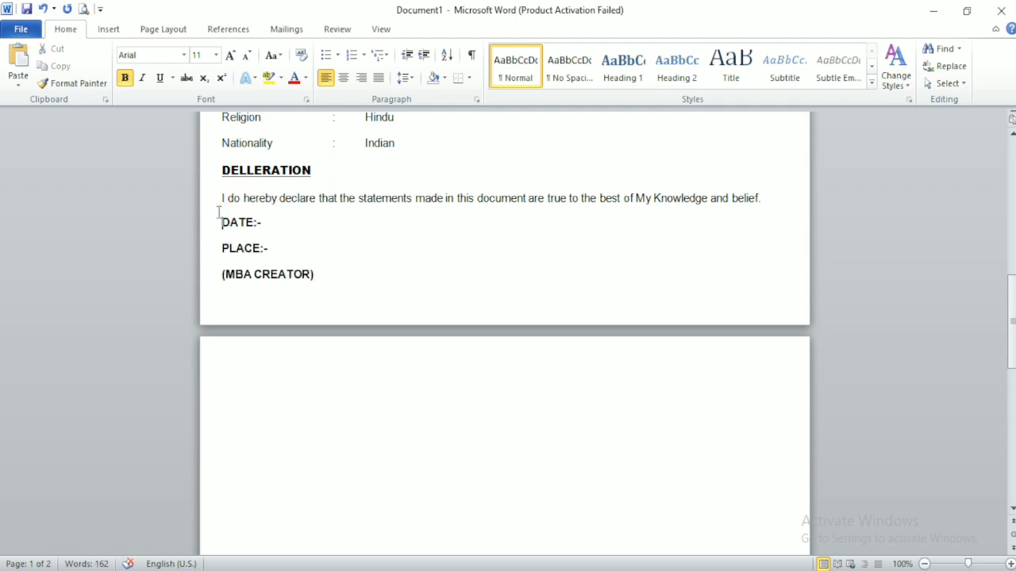
pyautogui.moveTo(221, 198); pyautogui.dragTo(221, 221)
pyautogui.hotkey('ctrl', 'z')
pyautogui.click(273, 248)
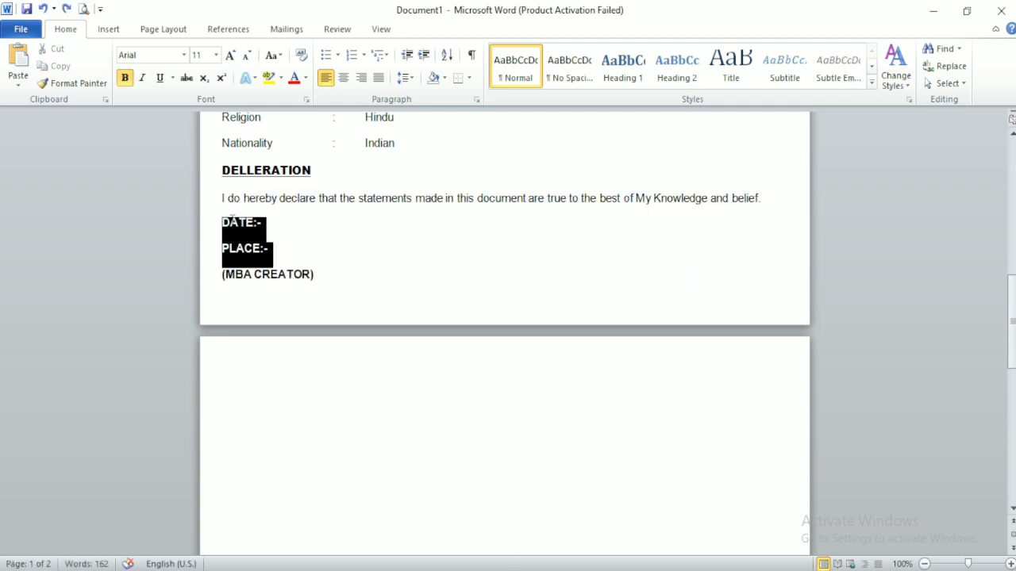
pyautogui.click(158, 78)
# Step: Move the (MBA CREATOR) signature to the right side of the page
pyautogui.click(221, 274)
pyautogui.press('Tab')
pyautogui.press('Tab')
pyautogui.press('Tab')
pyautogui.press('Tab')
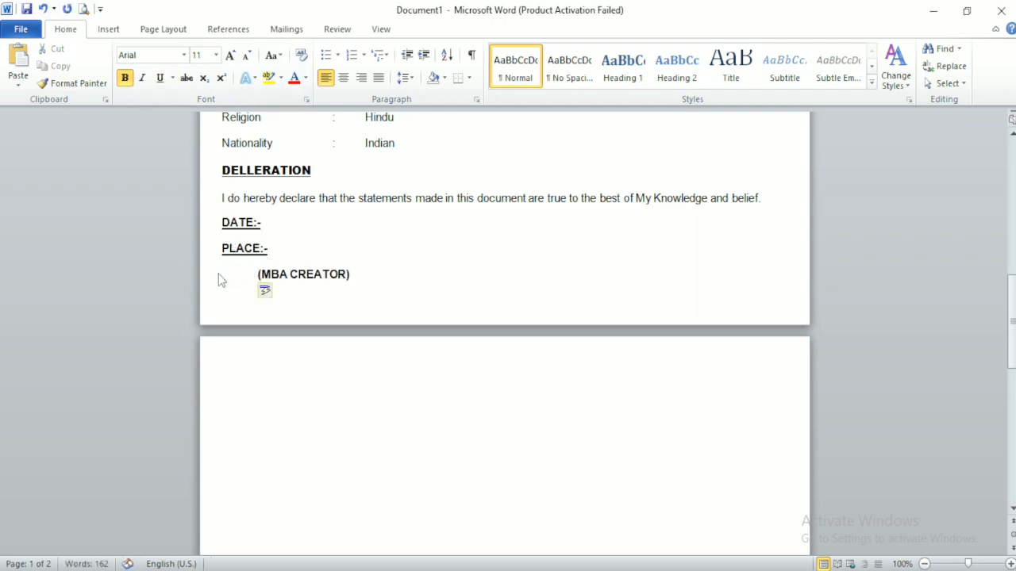
pyautogui.press('Tab')
pyautogui.press('Tab')
pyautogui.press('Tab')
pyautogui.press('Tab')
pyautogui.press('Tab')
pyautogui.press('Tab')
pyautogui.press('Tab')
pyautogui.press('Tab')
pyautogui.press('Tab')
pyautogui.press('Tab')
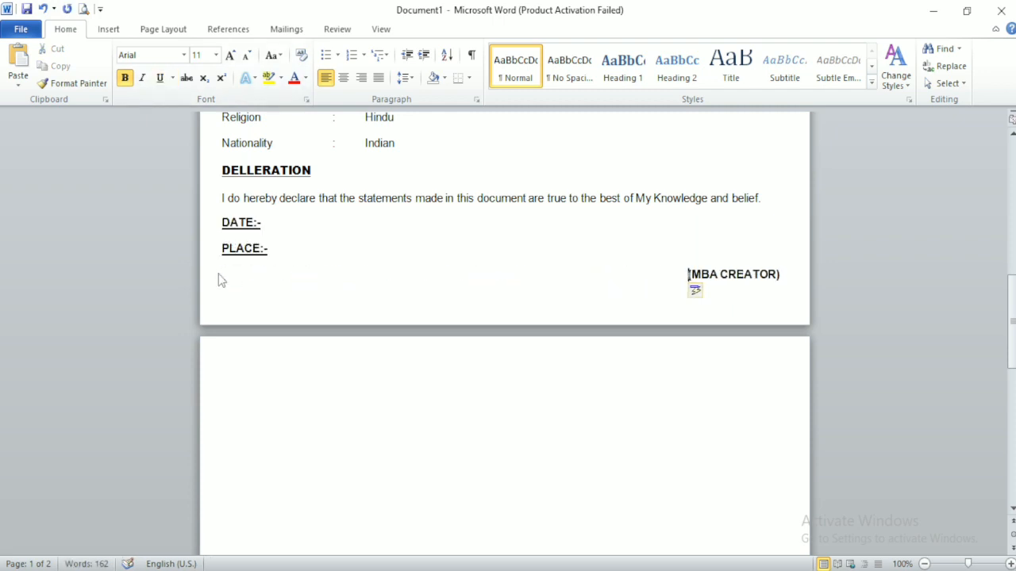
pyautogui.press('BackSpace')
# Step: Delete the empty paragraph that created a blank second page
pyautogui.moveTo(1012, 300); pyautogui.dragTo(1012, 142)
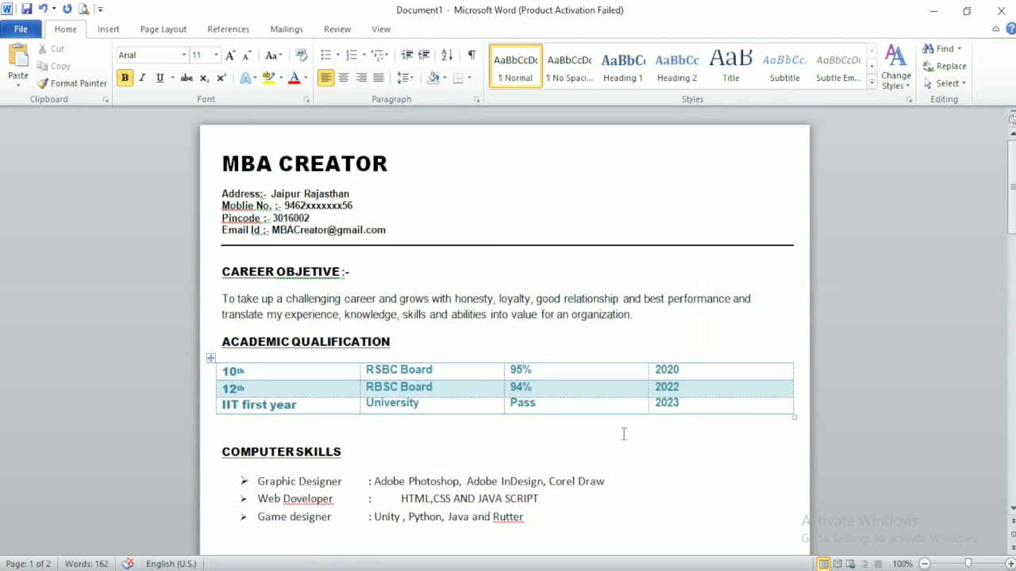
pyautogui.rightClick(663, 477)
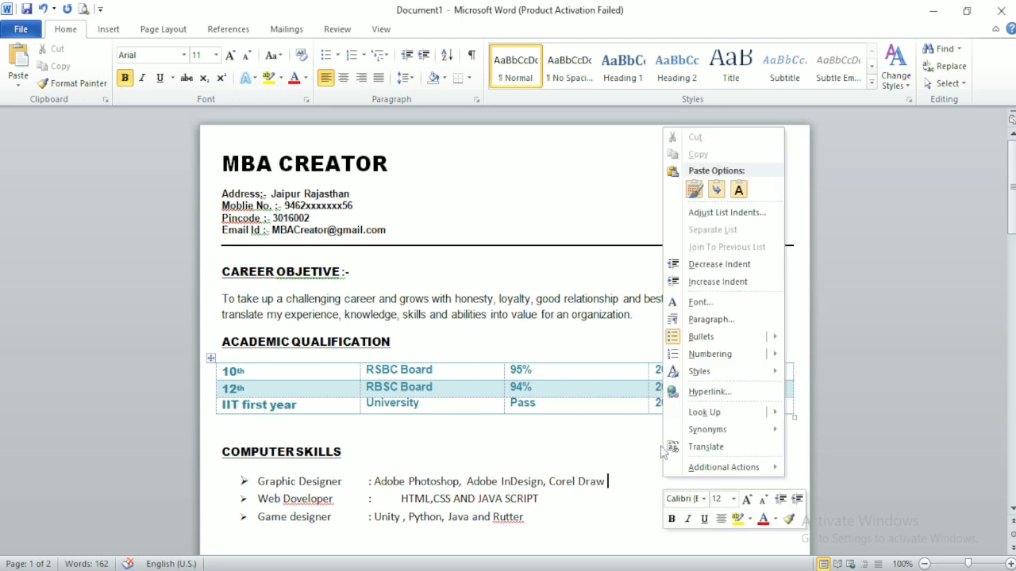
pyautogui.click(979, 323)
pyautogui.moveTo(1012, 155); pyautogui.dragTo(1010, 378)
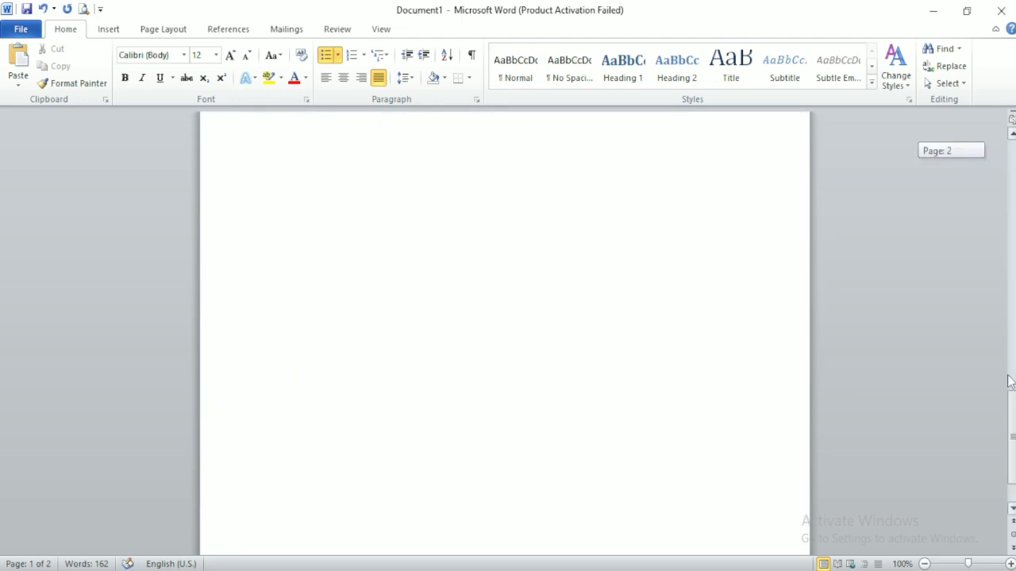
pyautogui.rightClick(516, 248)
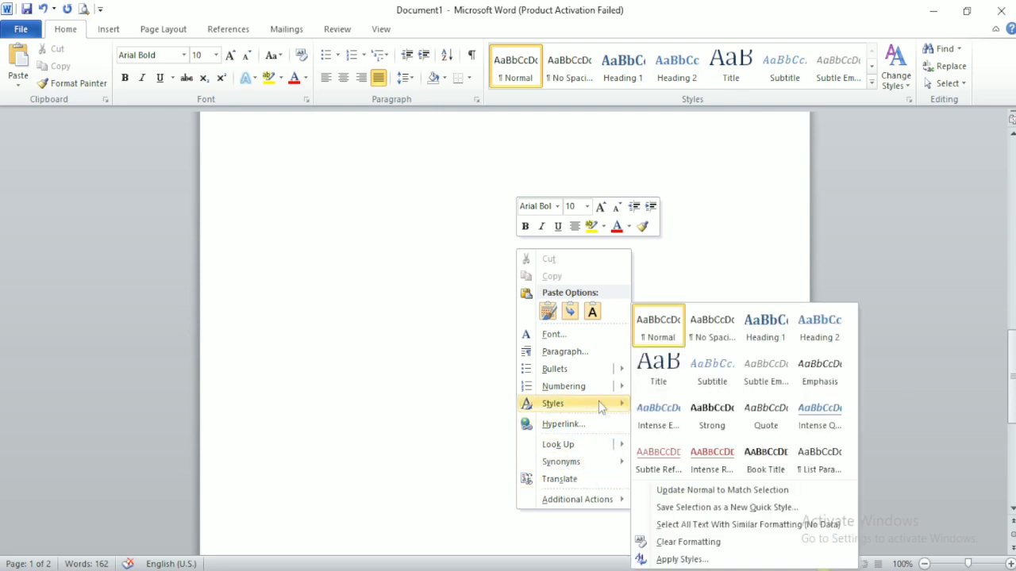
pyautogui.click(351, 415)
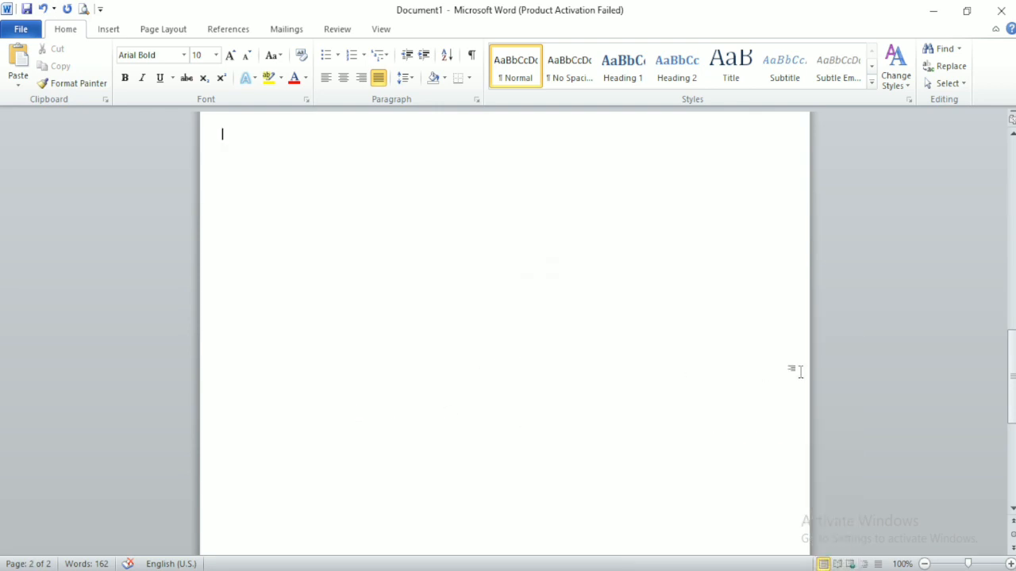
pyautogui.press('BackSpace')
pyautogui.press('BackSpace')
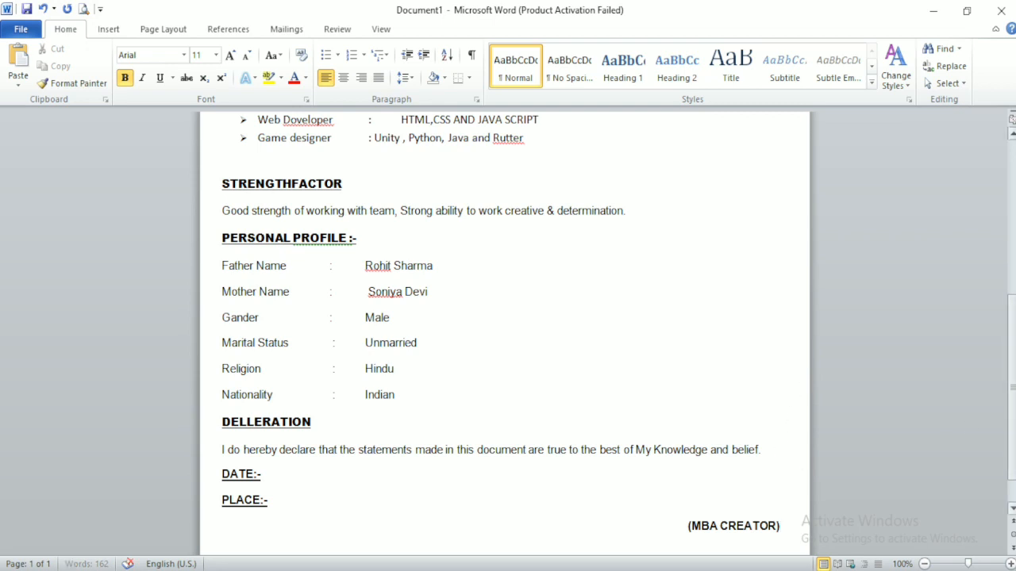
pyautogui.scroll(8, 508, 318)
# Step: Insert the businessman picture from file after the MBA CREATOR title
pyautogui.click(493, 175)
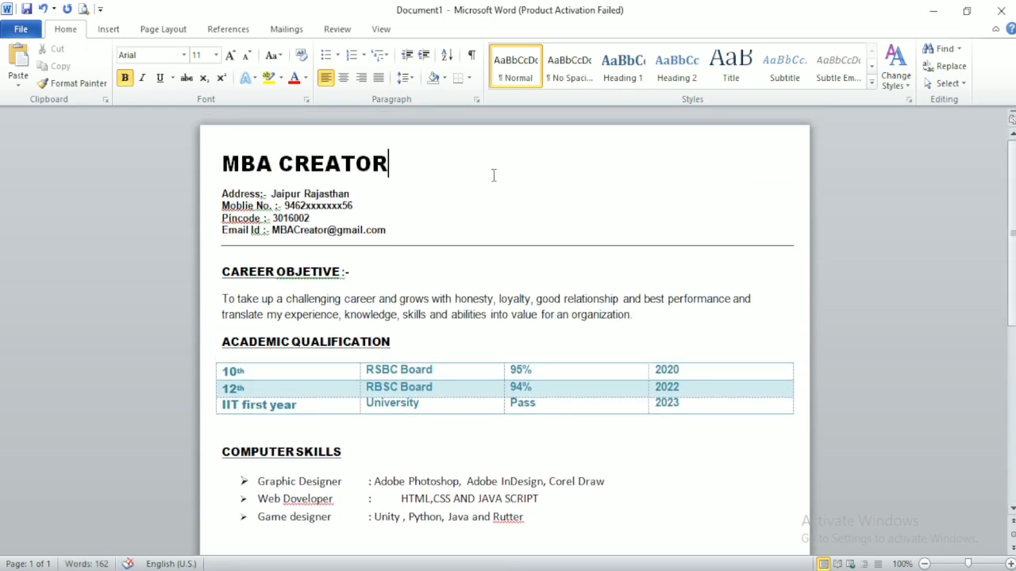
pyautogui.click(108, 29)
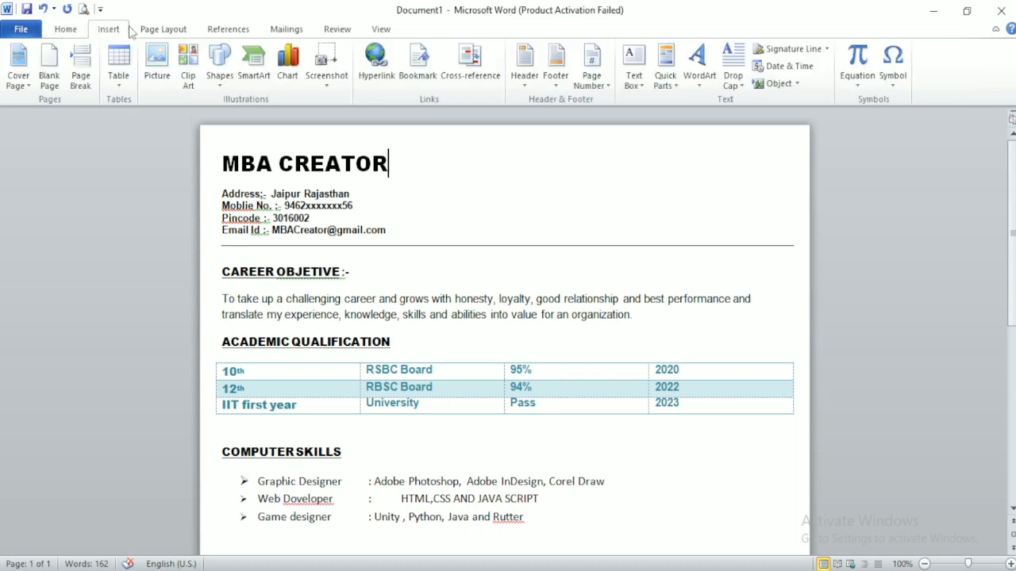
pyautogui.click(158, 70)
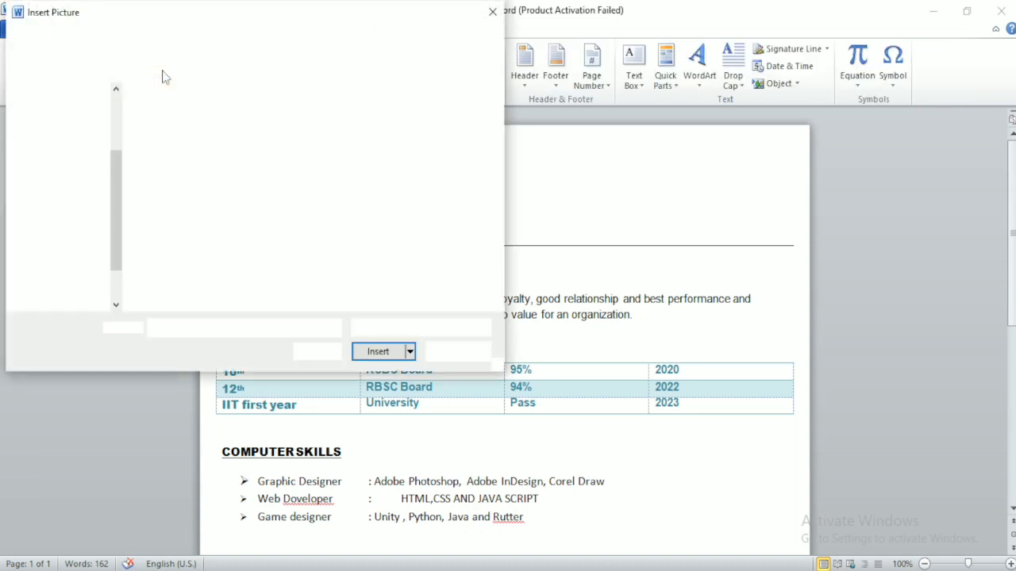
pyautogui.press('Down')
pyautogui.press('Down')
pyautogui.press('Down')
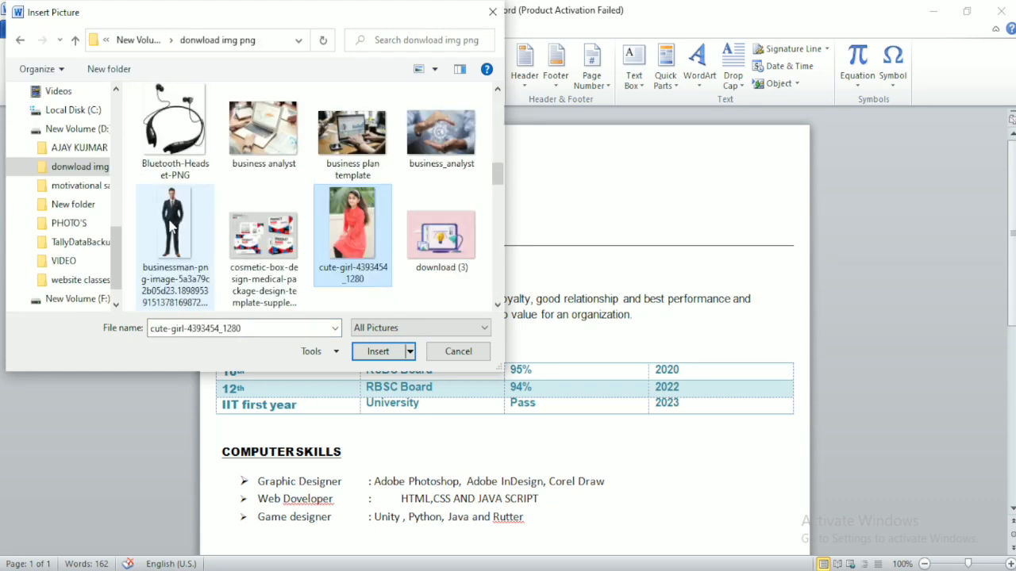
pyautogui.click(171, 226)
pyautogui.doubleClick(171, 226)
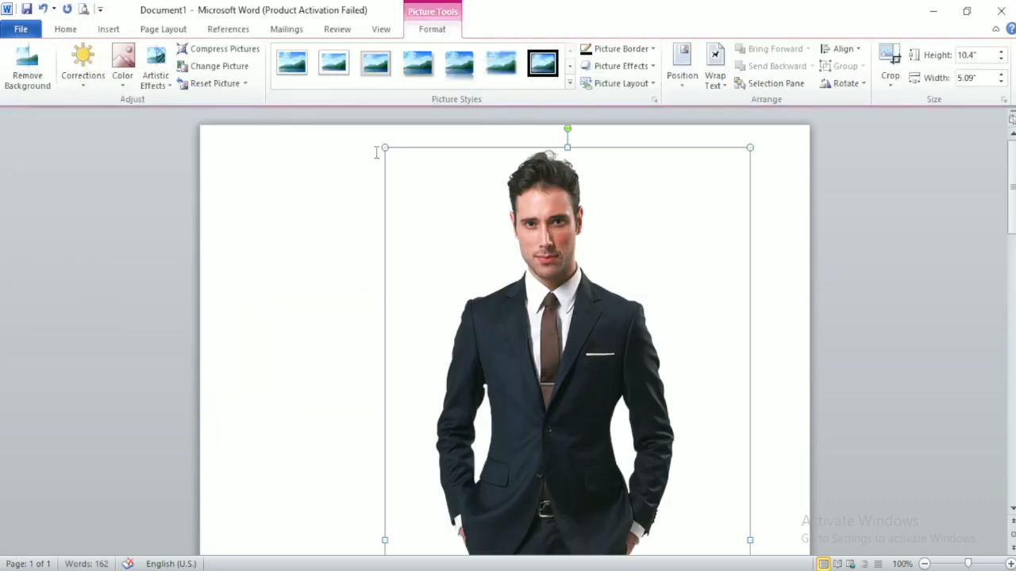
# Step: Shrink the photo and position it at the page's top right
pyautogui.moveTo(383, 147); pyautogui.dragTo(674, 523)
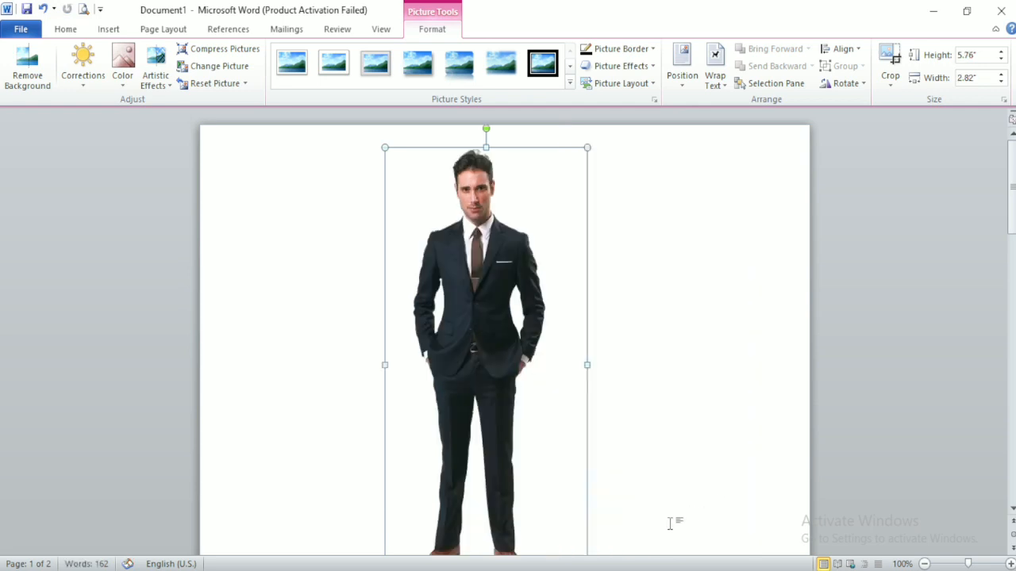
pyautogui.moveTo(384, 147); pyautogui.dragTo(593, 477)
pyautogui.moveTo(425, 211)
pyautogui.mouseDown()
pyautogui.moveTo(675, 229)
pyautogui.moveTo(682, 65)
pyautogui.mouseUp()
pyautogui.click(683, 65)
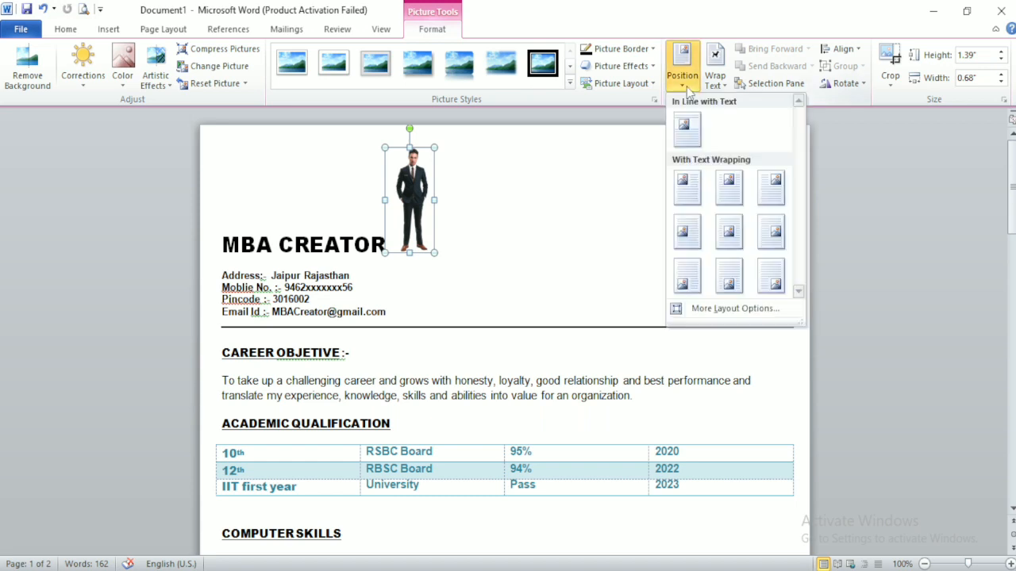
pyautogui.click(774, 181)
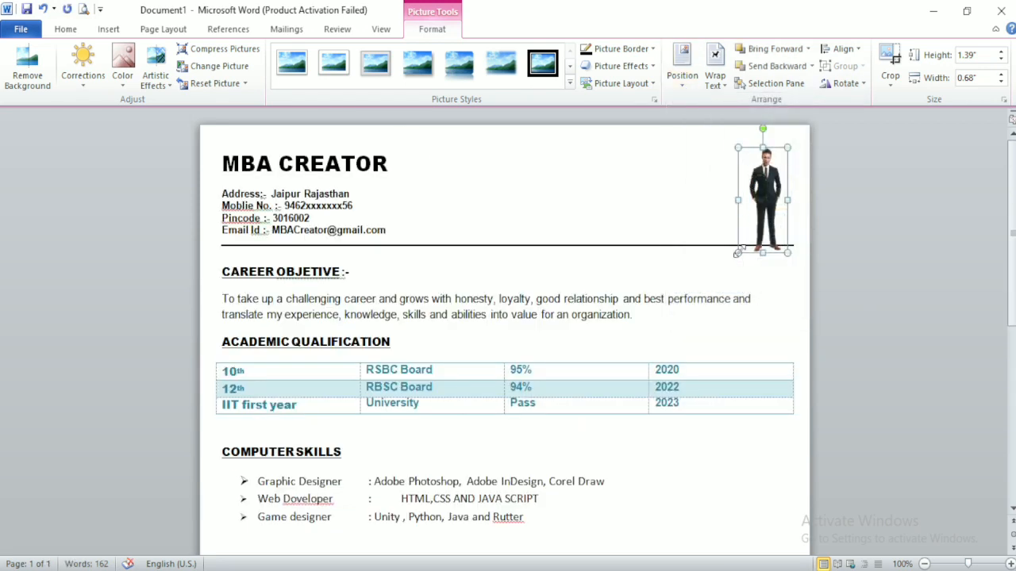
pyautogui.moveTo(738, 253); pyautogui.dragTo(583, 401)
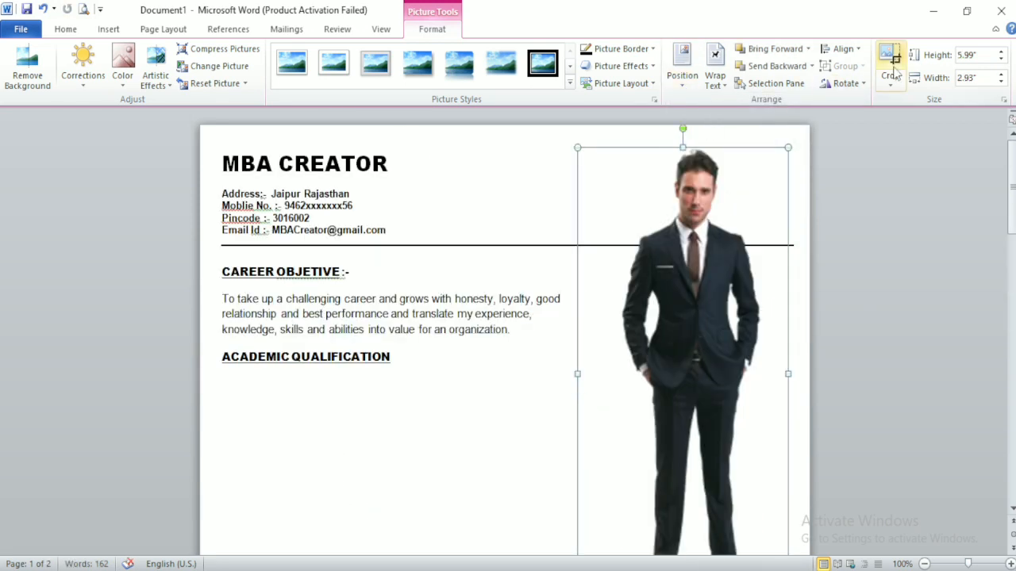
# Step: Crop the bottom of the photo to keep the upper body
pyautogui.click(893, 72)
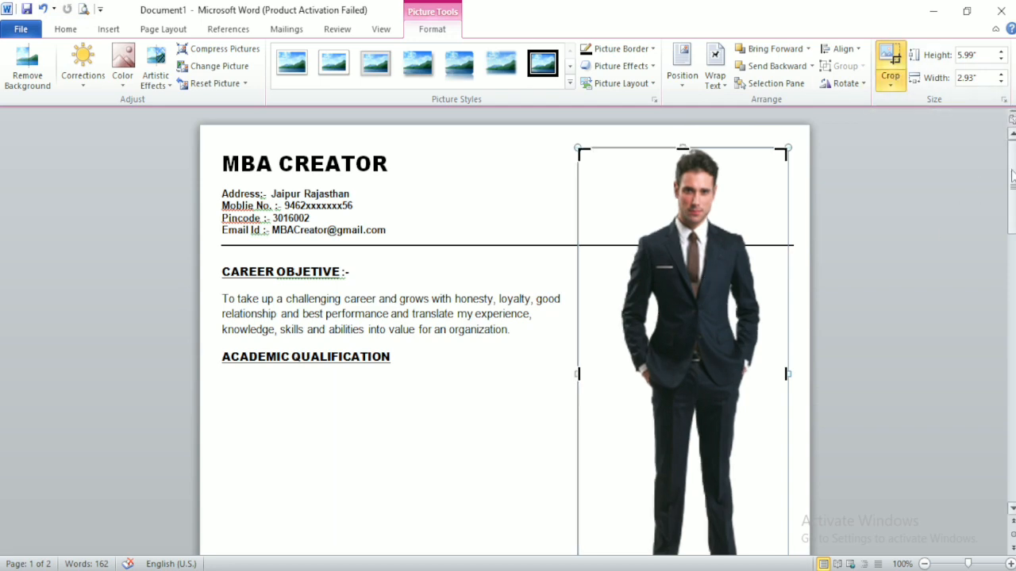
pyautogui.moveTo(1012, 176); pyautogui.dragTo(1012, 226)
pyautogui.moveTo(683, 367); pyautogui.dragTo(683, 130)
pyautogui.scroll(3, 970, 242)
pyautogui.scroll(1, 972, 176)
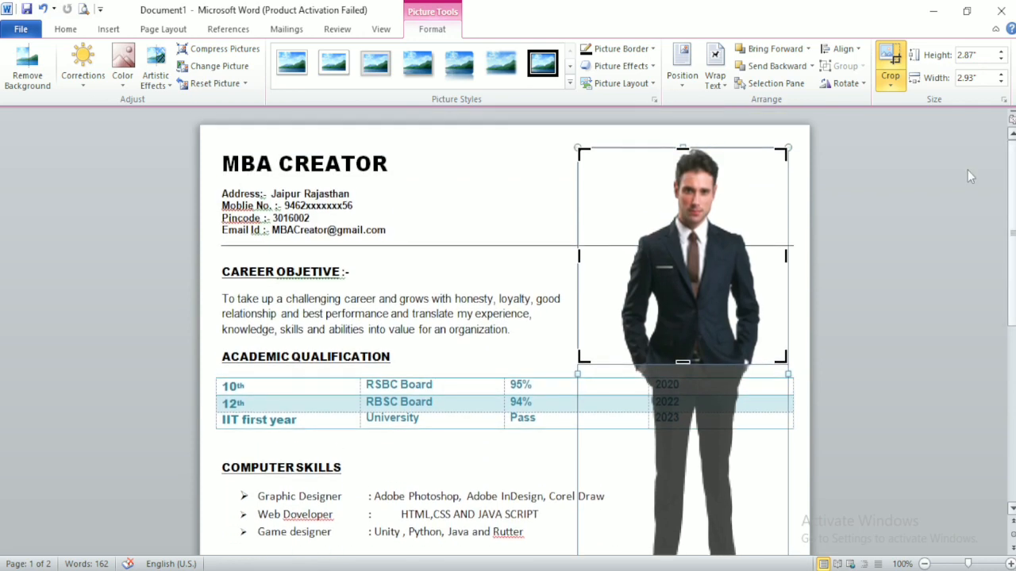
pyautogui.click(892, 56)
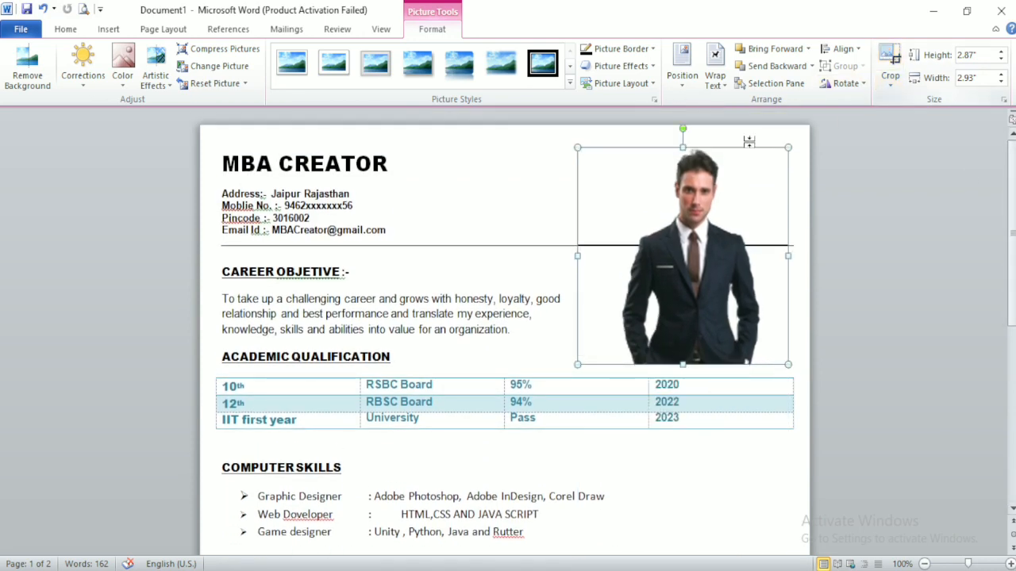
# Step: Shrink the cropped photo to a small portrait and nudge it toward the right edge
pyautogui.click(833, 238)
pyautogui.click(658, 267)
pyautogui.moveTo(577, 147); pyautogui.dragTo(678, 244)
pyautogui.moveTo(672, 147); pyautogui.dragTo(702, 178)
pyautogui.click(840, 208)
pyautogui.click(746, 202)
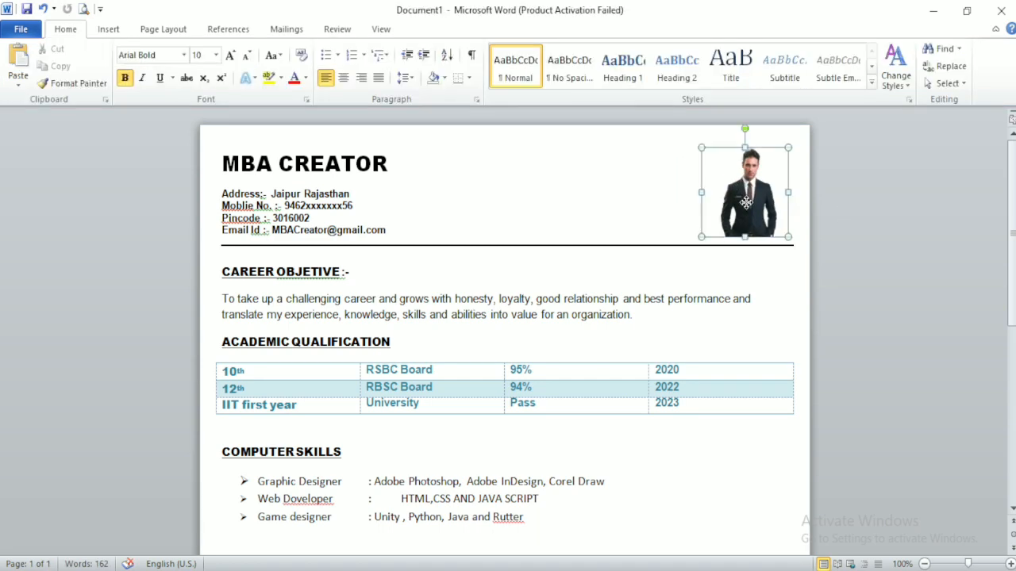
pyautogui.moveTo(746, 203); pyautogui.dragTo(768, 203)
pyautogui.click(864, 203)
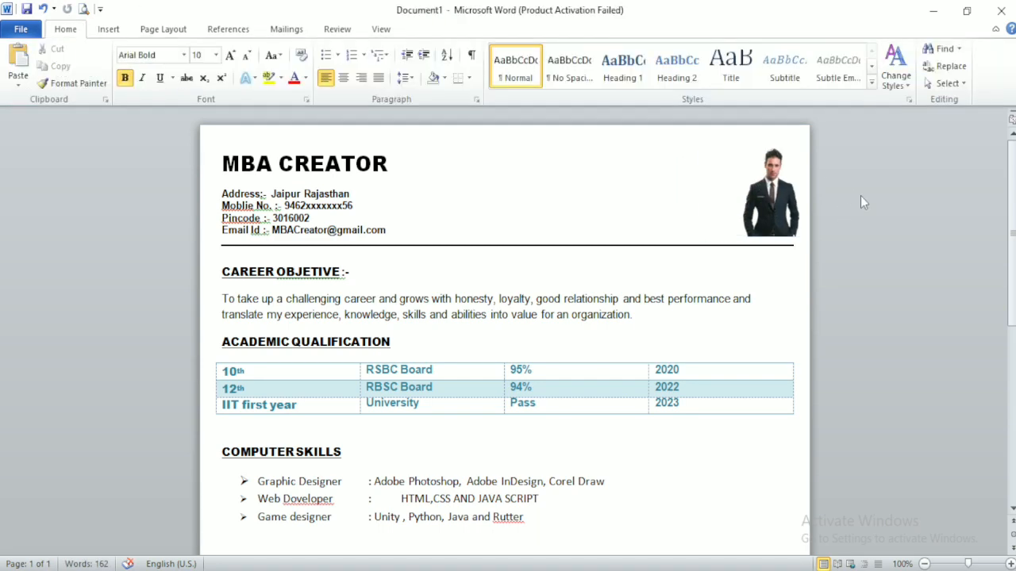
# Step: Place the photo at the top right and draw a rectangle square over it
pyautogui.click(784, 192)
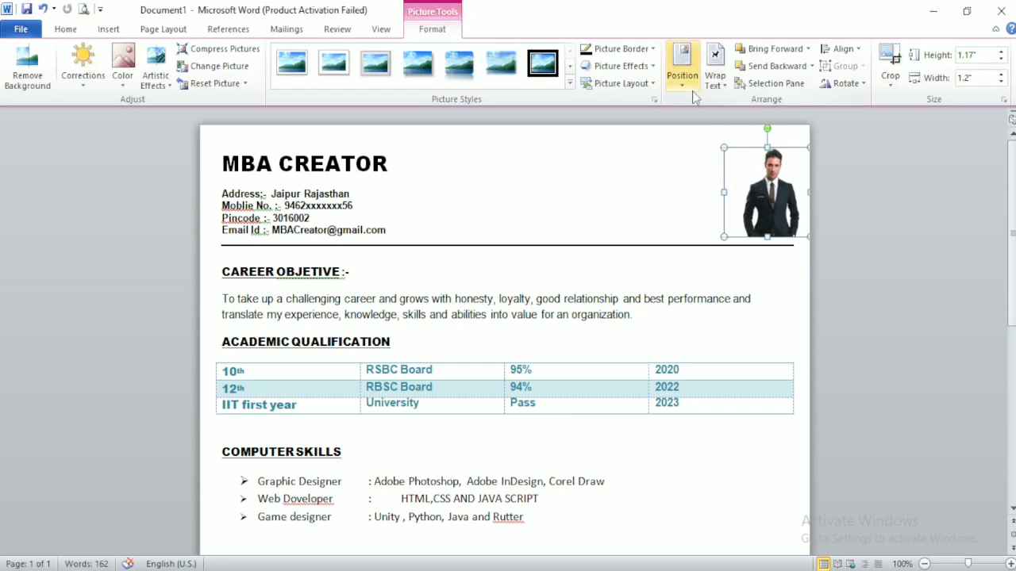
pyautogui.click(683, 79)
pyautogui.click(770, 185)
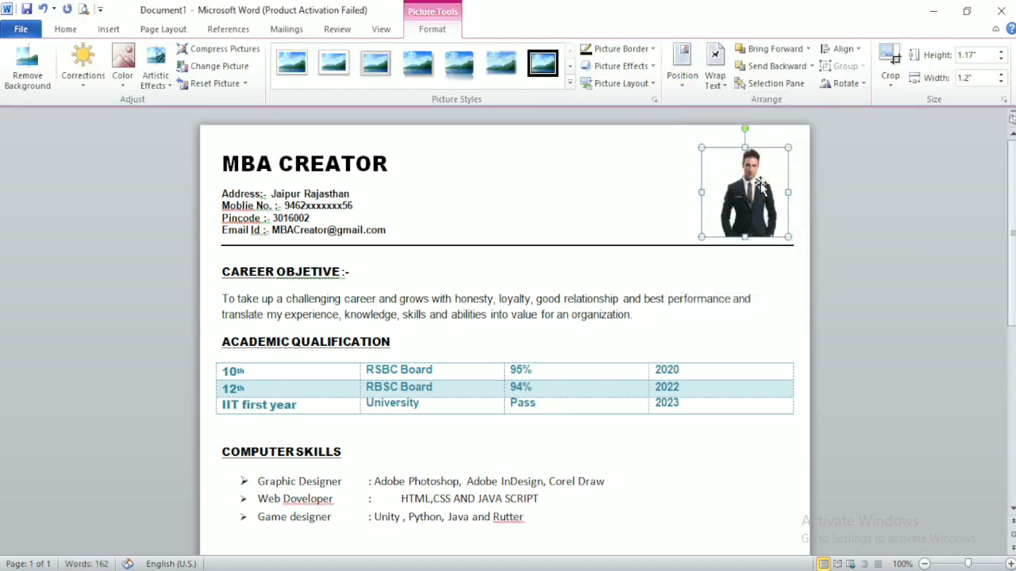
pyautogui.click(109, 29)
pyautogui.click(220, 79)
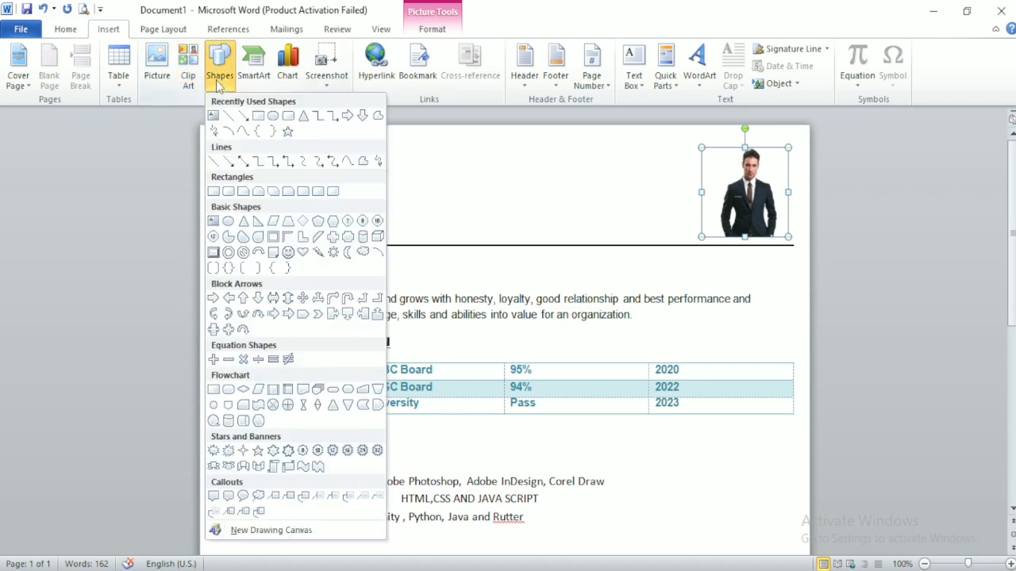
pyautogui.click(259, 116)
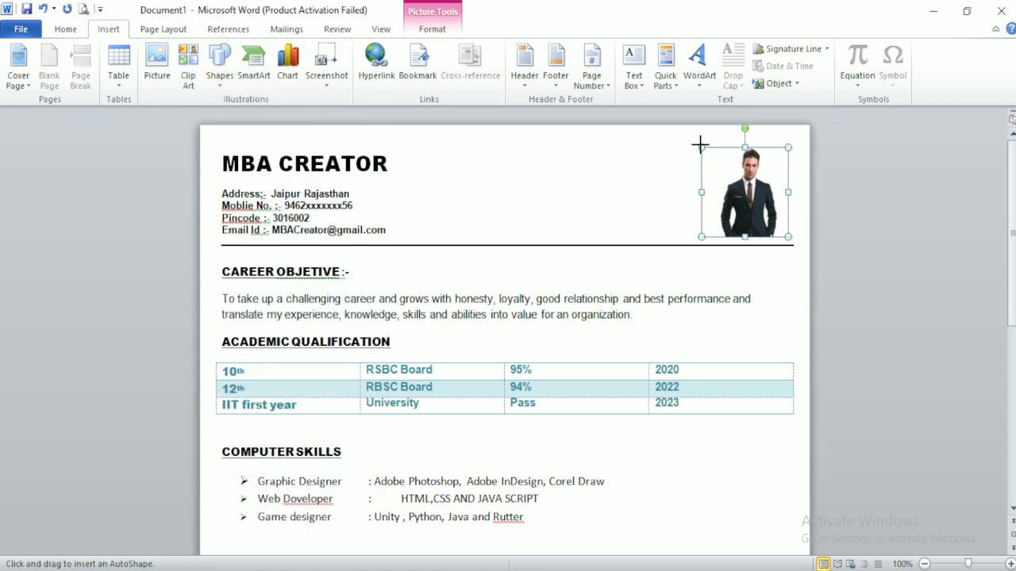
pyautogui.moveTo(700, 143)
pyautogui.mouseDown()
pyautogui.moveTo(712, 170)
pyautogui.moveTo(799, 251)
pyautogui.moveTo(789, 237)
pyautogui.mouseUp()
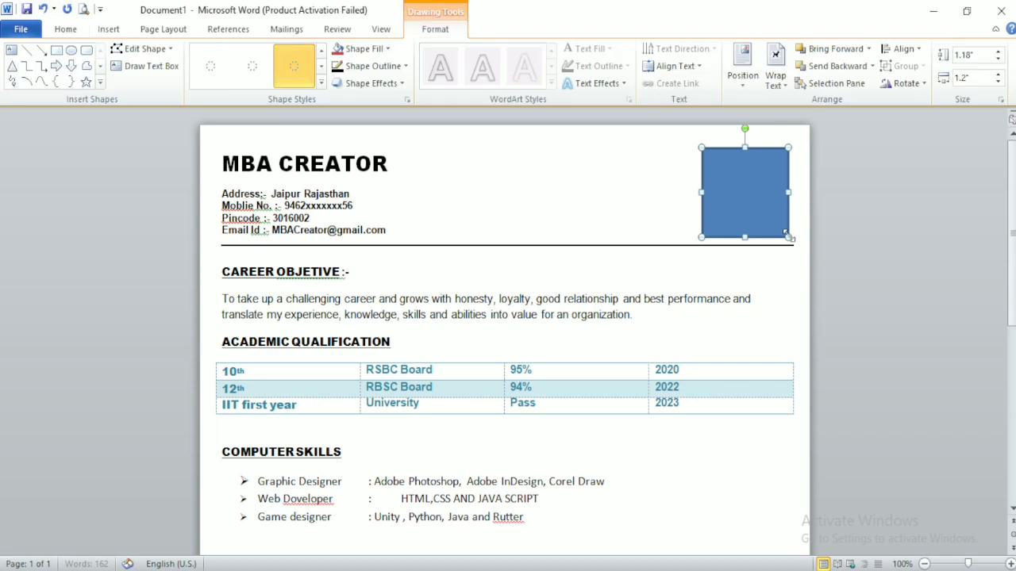
# Step: Fill the square light blue with no outline and send it behind the photo
pyautogui.click(379, 49)
pyautogui.click(376, 93)
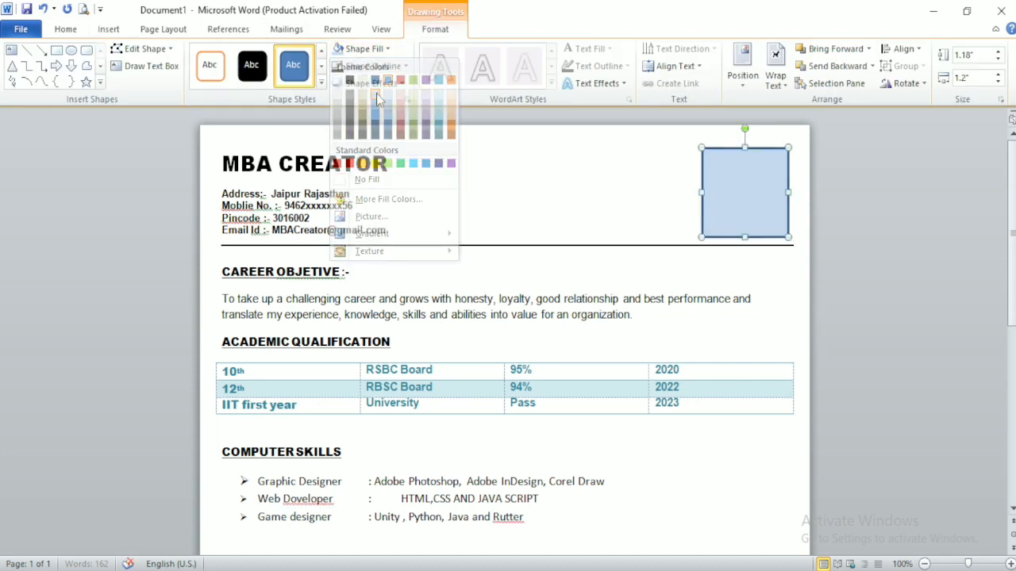
pyautogui.click(369, 66)
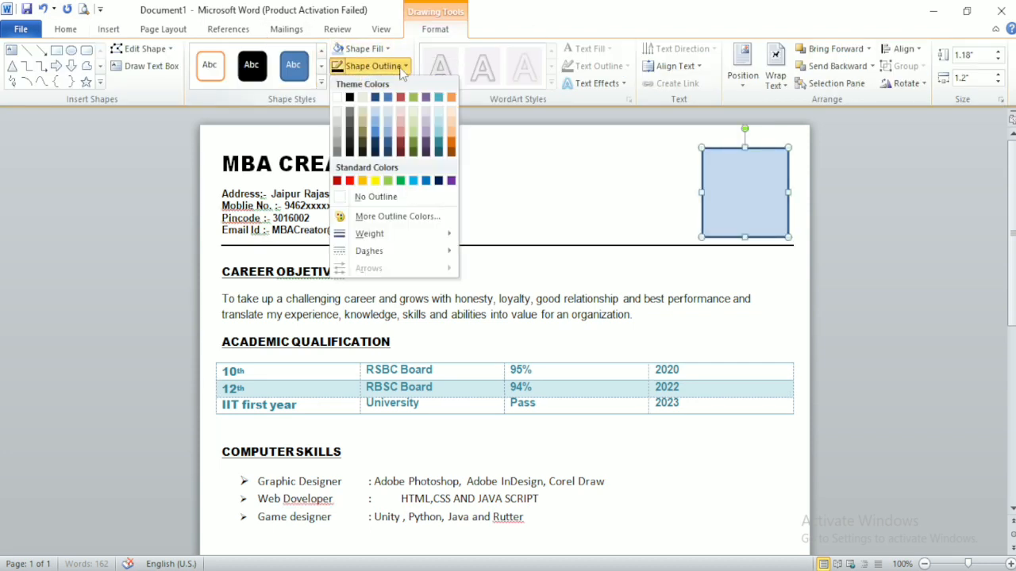
pyautogui.click(343, 198)
pyautogui.rightClick(716, 198)
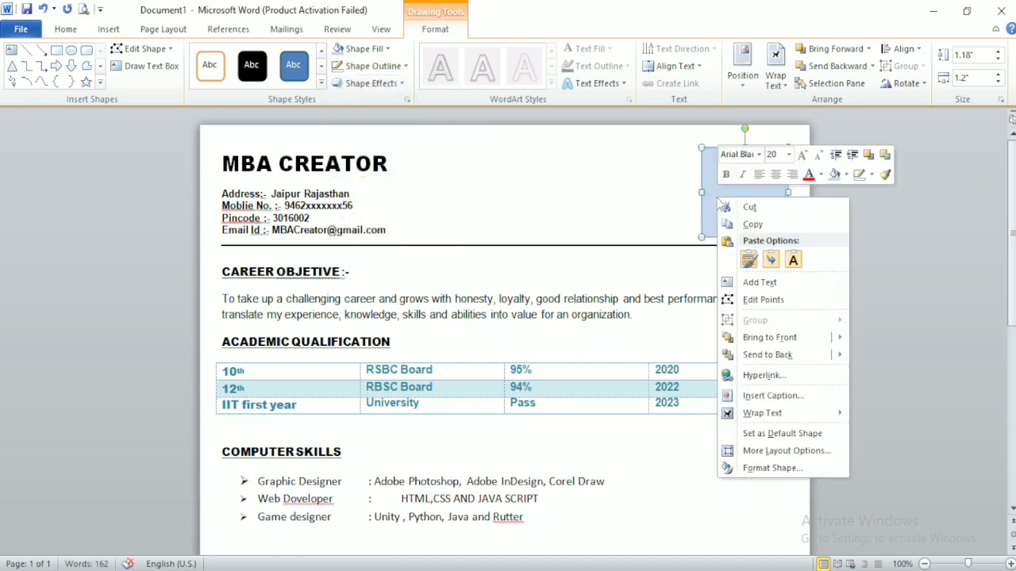
pyautogui.click(768, 355)
pyautogui.click(838, 286)
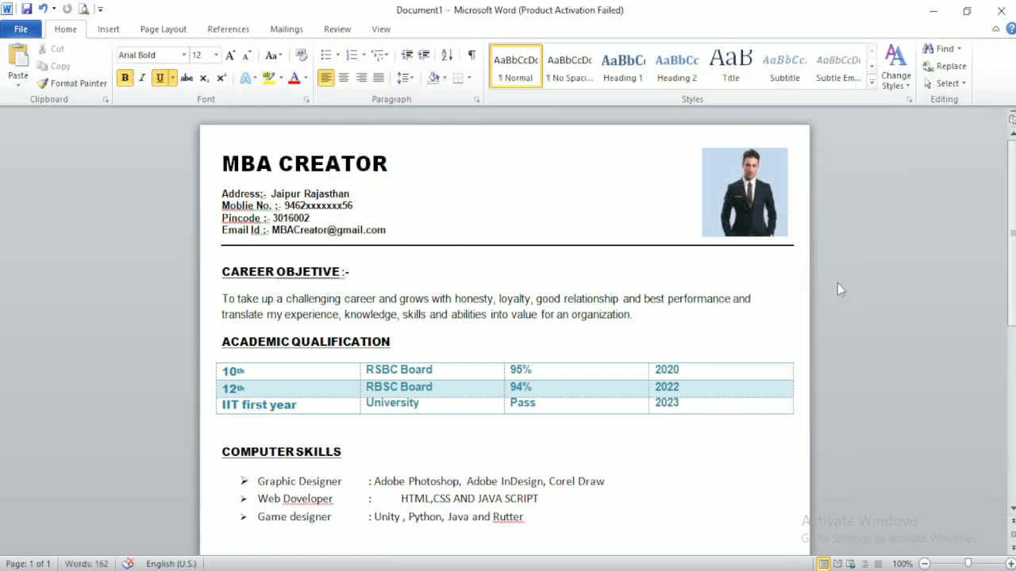
# Step: Try shifting the photo left onto the blue square, then undo that move
pyautogui.click(724, 174)
pyautogui.moveTo(723, 181); pyautogui.dragTo(663, 165)
pyautogui.click(719, 170)
pyautogui.hotkey('ctrl', 'z')
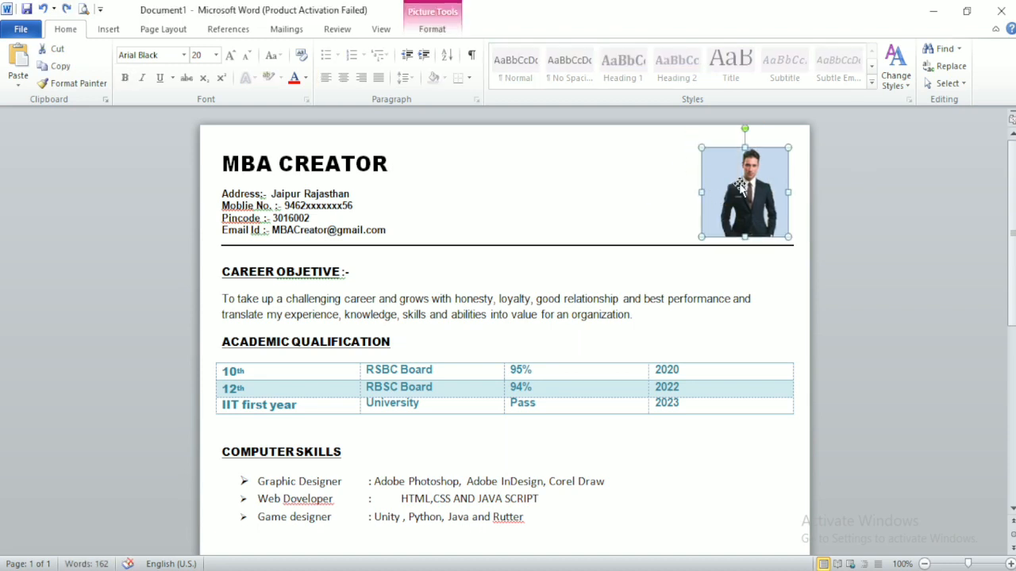
pyautogui.click(616, 230)
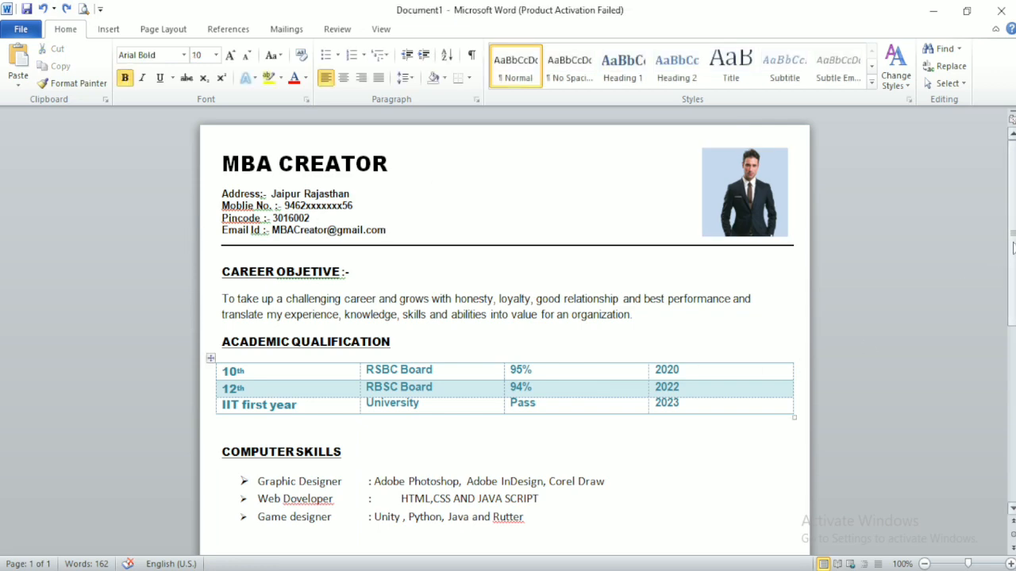
# Step: Show the resume in Print Preview, zoomed out so the whole page fits
pyautogui.scroll(-10, 980, 406)
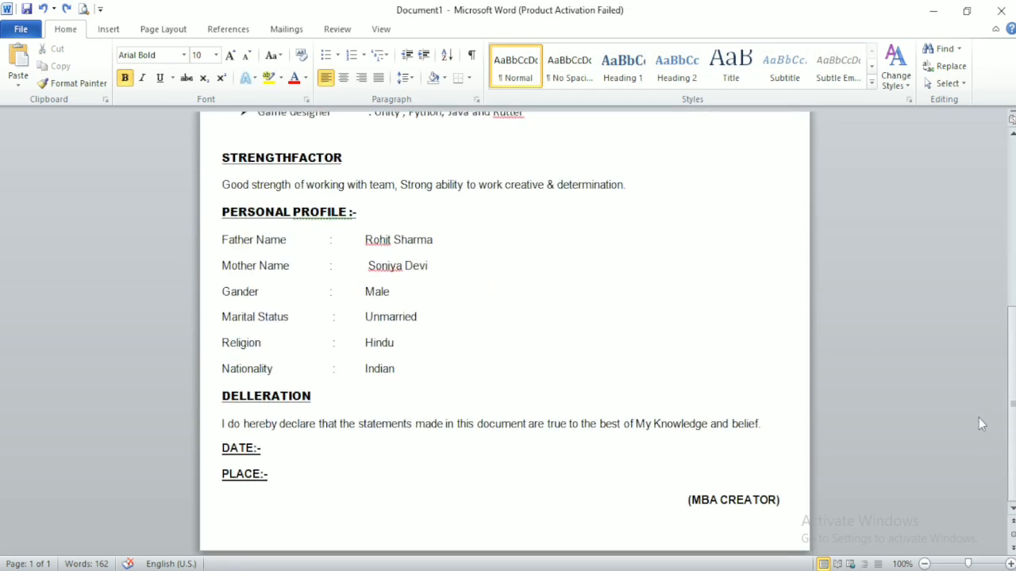
pyautogui.scroll(10, 979, 424)
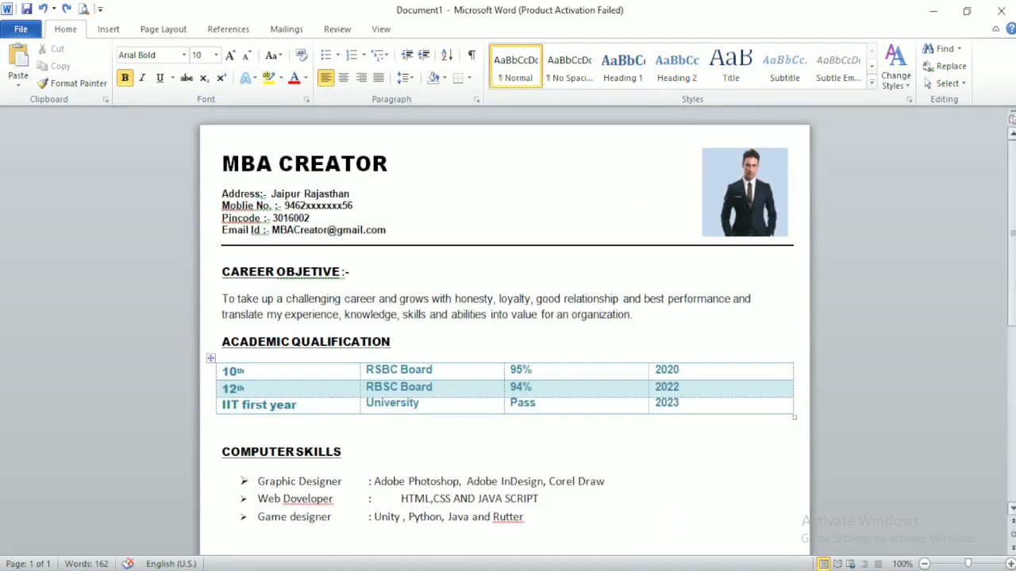
pyautogui.click(84, 9)
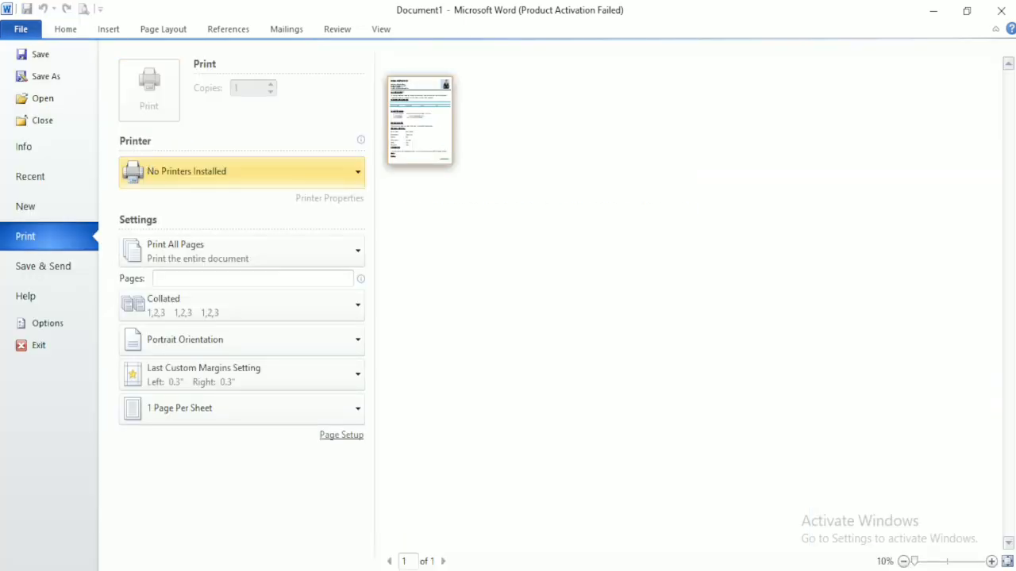
pyautogui.click(960, 567)
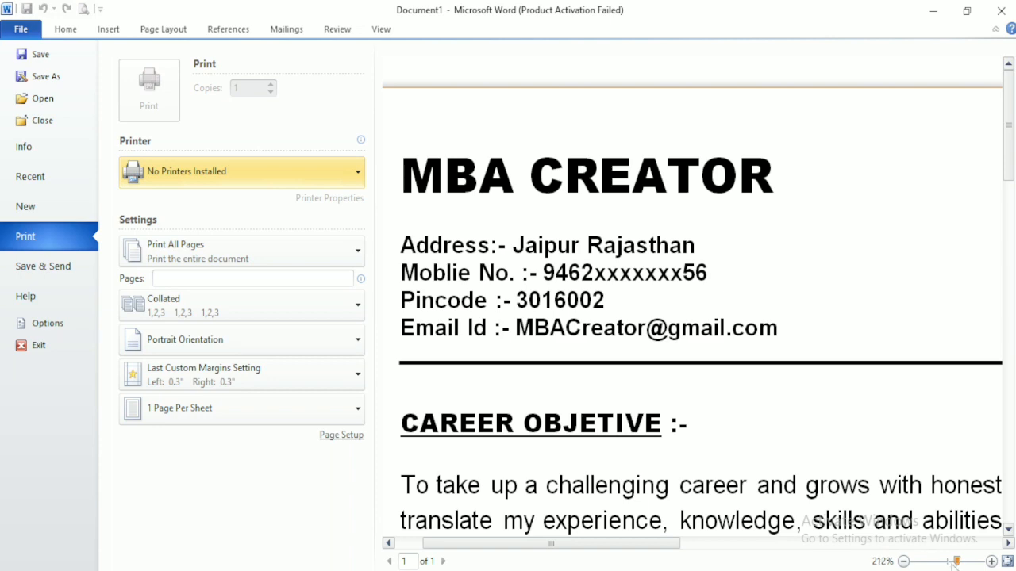
pyautogui.moveTo(955, 563); pyautogui.dragTo(933, 566)
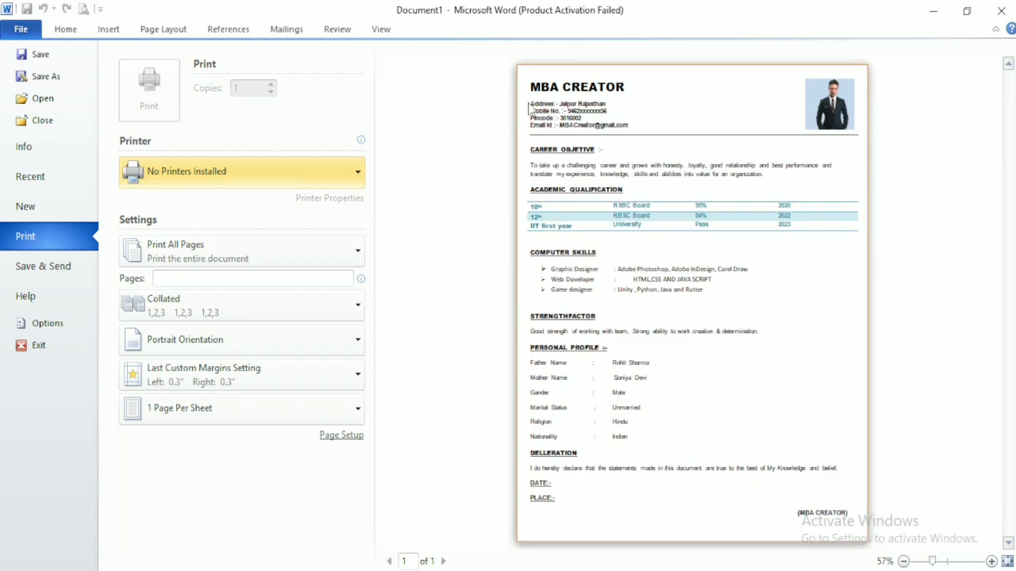